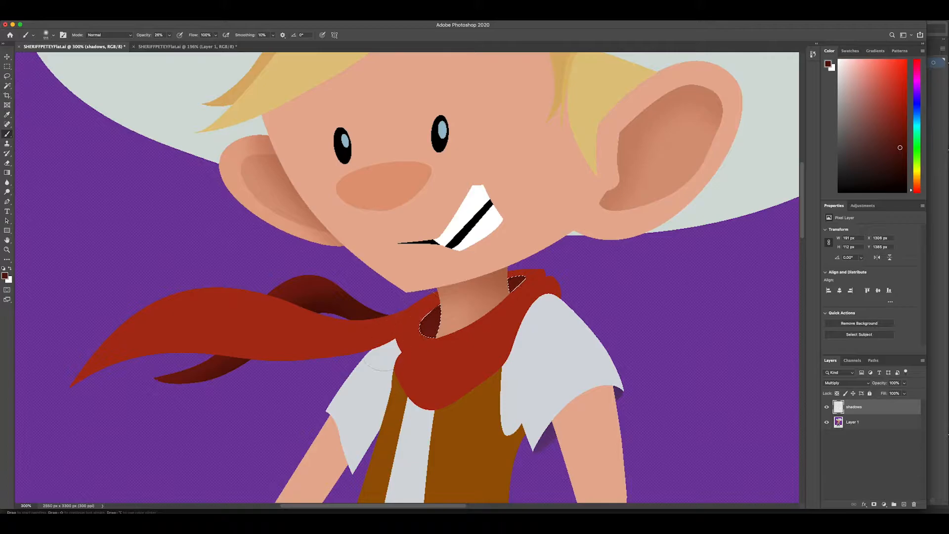
# Select the gun holster with the Magic Wand and brush soft dark shading along its edges on the shadows layer.
pyautogui.moveTo(552, 350); pyautogui.dragTo(525, 291)
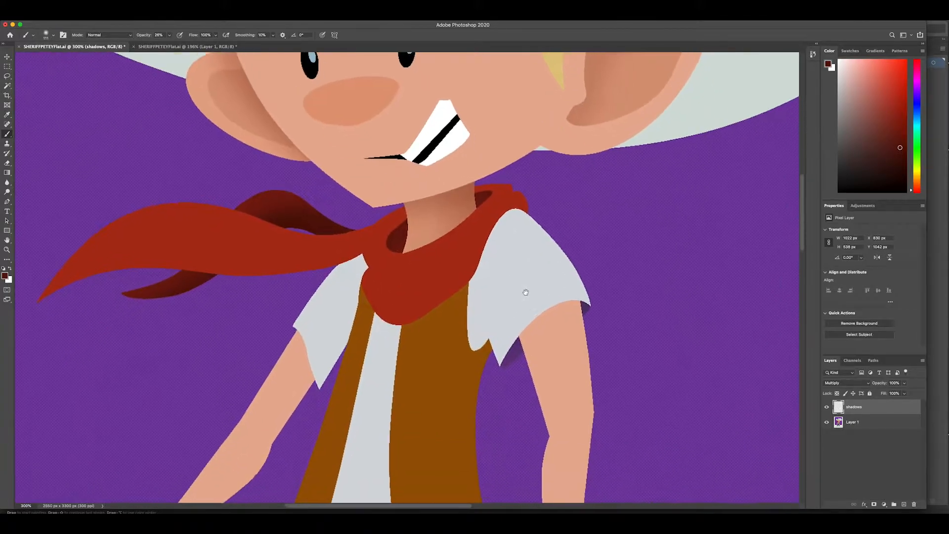
pyautogui.press('super+minus')
pyautogui.press('super+minus')
pyautogui.press('super+minus')
pyautogui.press('super+minus')
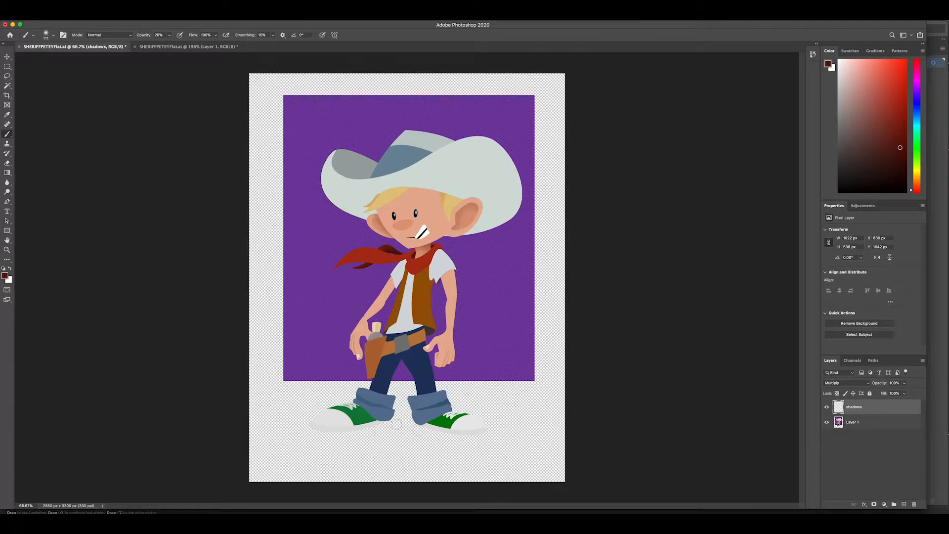
pyautogui.press('super+plus')
pyautogui.press('super+plus')
pyautogui.press('super+minus')
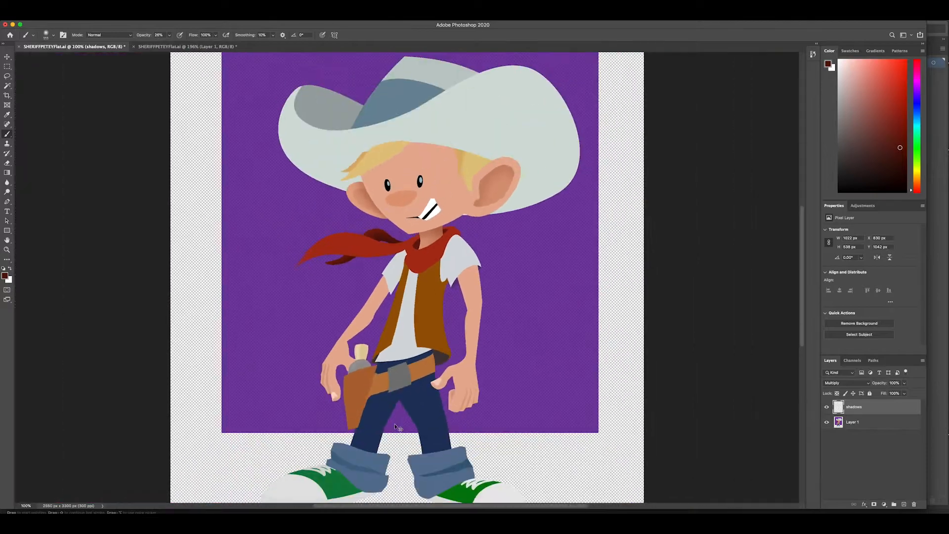
pyautogui.press('w')
pyautogui.click(361, 386)
pyautogui.press('b')
pyautogui.moveTo(377, 367); pyautogui.dragTo(360, 441)
pyautogui.moveTo(378, 371); pyautogui.dragTo(356, 457)
pyautogui.moveTo(343, 374); pyautogui.dragTo(341, 421)
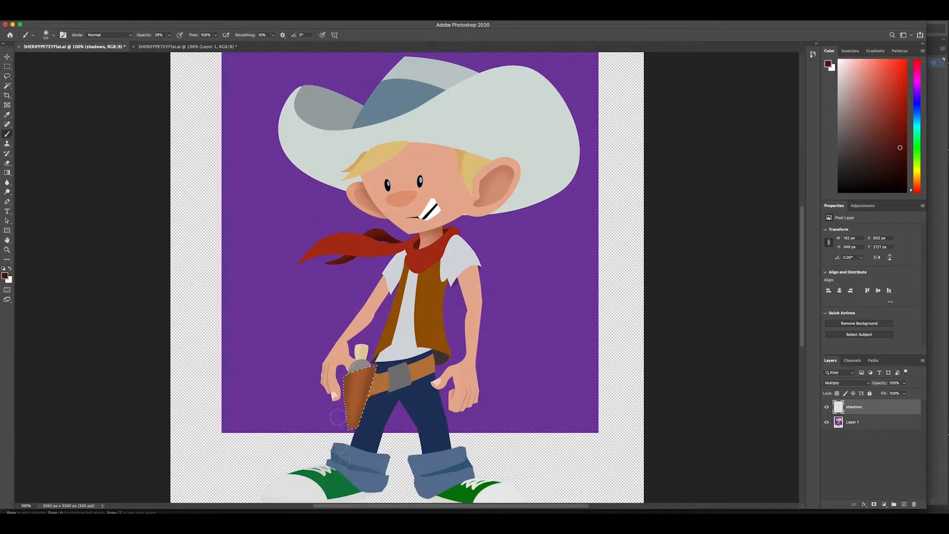
# Undo the last holster shading stroke and set the brush opacity to 13%.
pyautogui.press('super+z')
pyautogui.click(169, 35)
pyautogui.moveTo(168, 44); pyautogui.dragTo(164, 44)
pyautogui.click(381, 352)
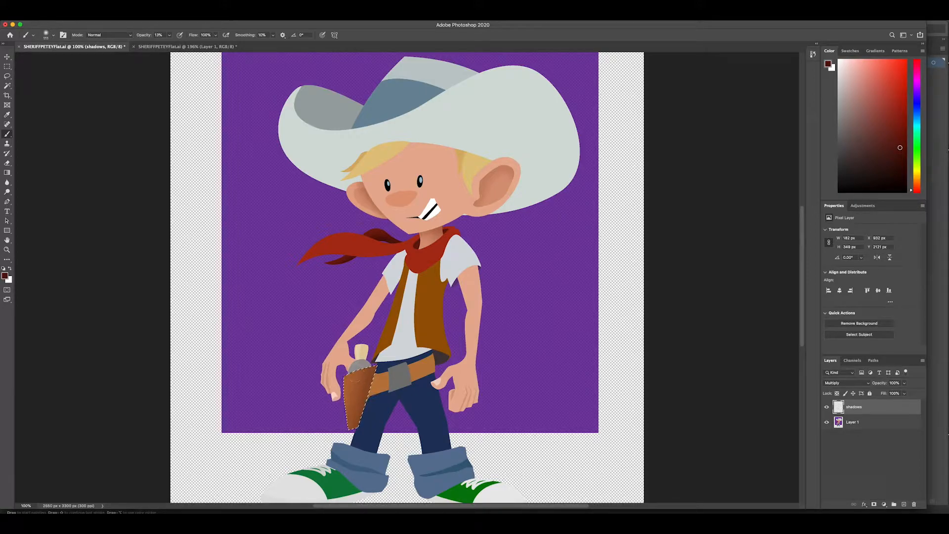
# Select the gray gun cylinder above the holster and shade it softly with a near-black brush color.
pyautogui.press('w')
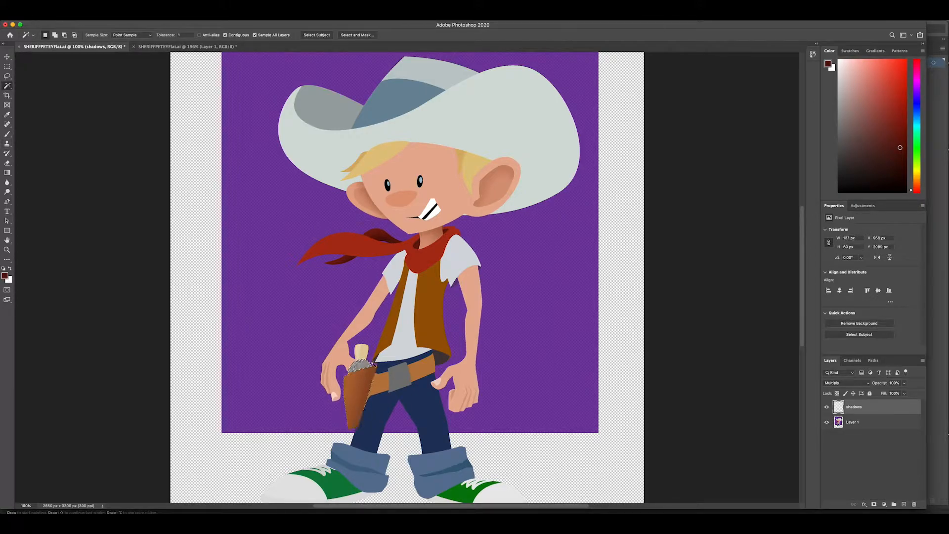
pyautogui.press('super+equal')
pyautogui.press('super+equal')
pyautogui.press('super+equal')
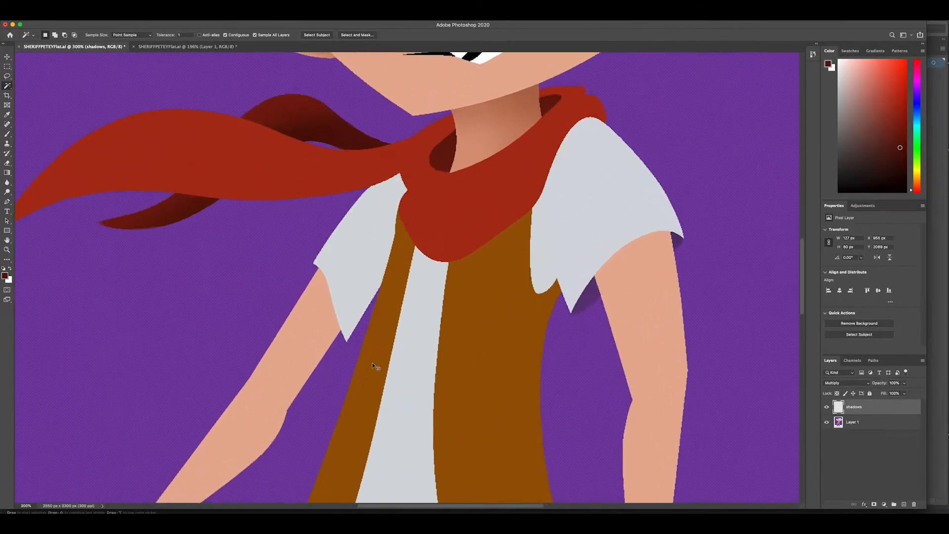
pyautogui.moveTo(351, 358); pyautogui.dragTo(356, 309)
pyautogui.scroll(-10, 356, 309)
pyautogui.press('b')
pyautogui.click(879, 173)
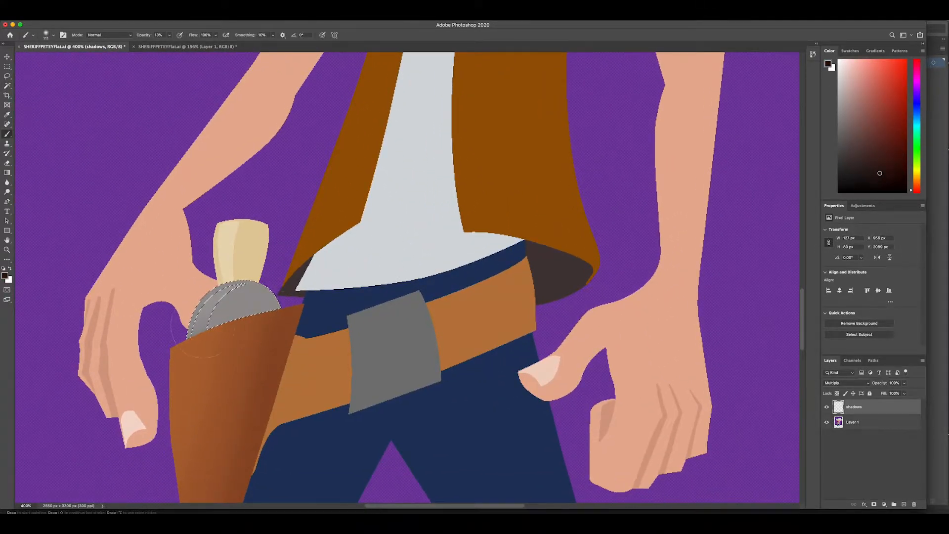
pyautogui.moveTo(248, 323)
pyautogui.mouseDown()
pyautogui.moveTo(272, 322)
pyautogui.moveTo(250, 274)
pyautogui.moveTo(288, 341)
pyautogui.moveTo(261, 314)
pyautogui.moveTo(269, 372)
pyautogui.mouseUp()
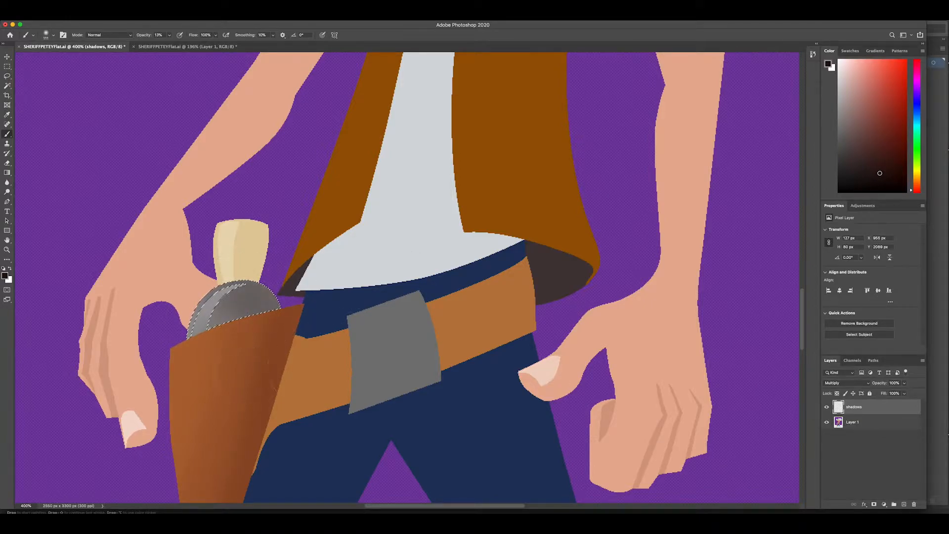
# Select the gray belt buckle and brush a soft shadow down the side farther from the holster.
pyautogui.press('w')
pyautogui.click(374, 345)
pyautogui.press('b')
pyautogui.moveTo(420, 288)
pyautogui.mouseDown()
pyautogui.moveTo(425, 395)
pyautogui.moveTo(447, 411)
pyautogui.mouseUp()
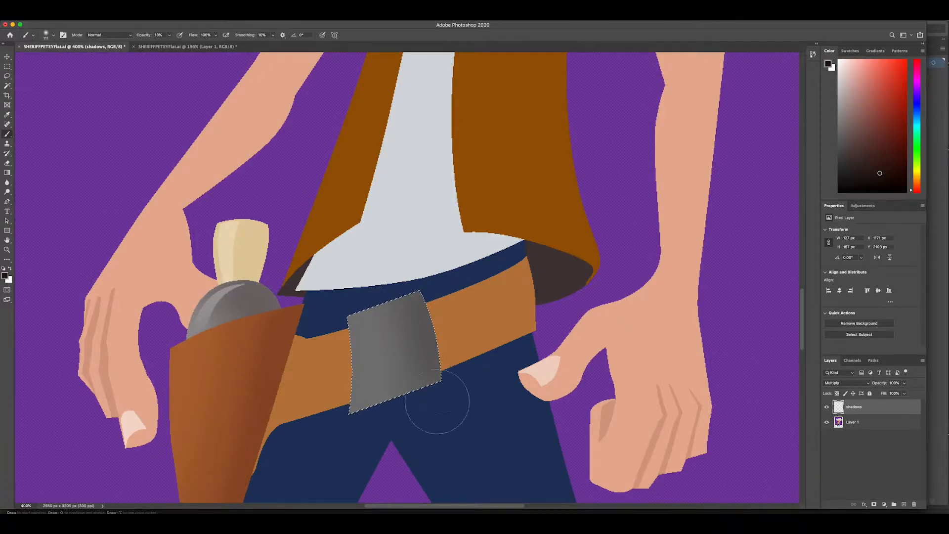
# Select both brown belt sections and brush soft shadows beside the holster and at the belt's far end.
pyautogui.press('w')
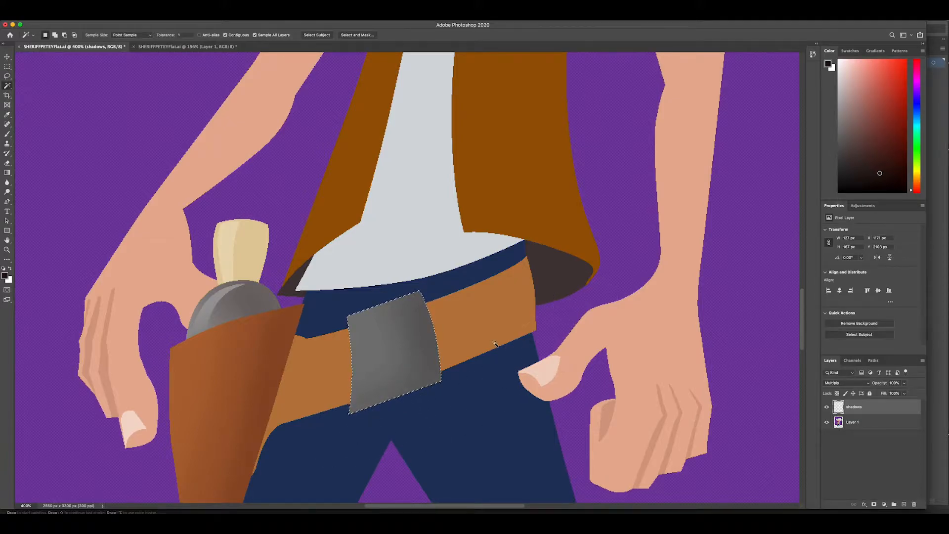
pyautogui.click(498, 311)
pyautogui.keyDown('shift'); pyautogui.click(331, 362); pyautogui.keyUp('shift')
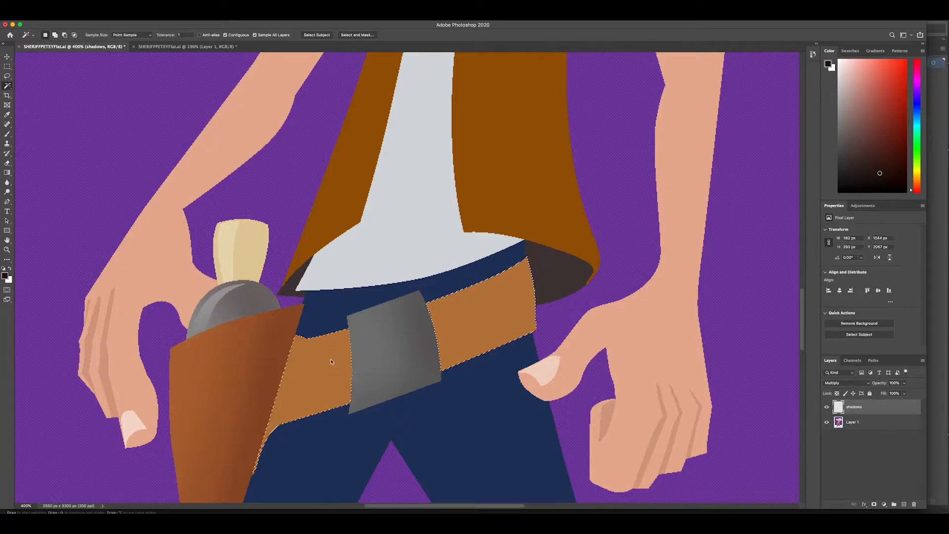
pyautogui.press('b')
pyautogui.moveTo(299, 324)
pyautogui.mouseDown()
pyautogui.moveTo(277, 435)
pyautogui.moveTo(291, 341)
pyautogui.moveTo(264, 445)
pyautogui.mouseUp()
pyautogui.moveTo(286, 371); pyautogui.dragTo(277, 435)
pyautogui.moveTo(517, 277); pyautogui.dragTo(518, 321)
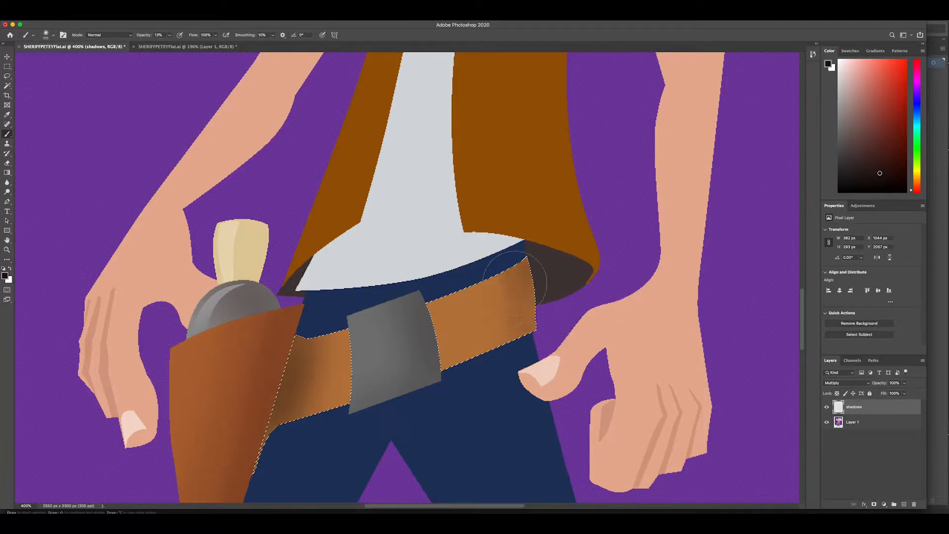
pyautogui.press('super+z')
# Examine the shading on the holster, buckle and belt at several zoom levels.
pyautogui.press('super+minus')
pyautogui.press('super+minus')
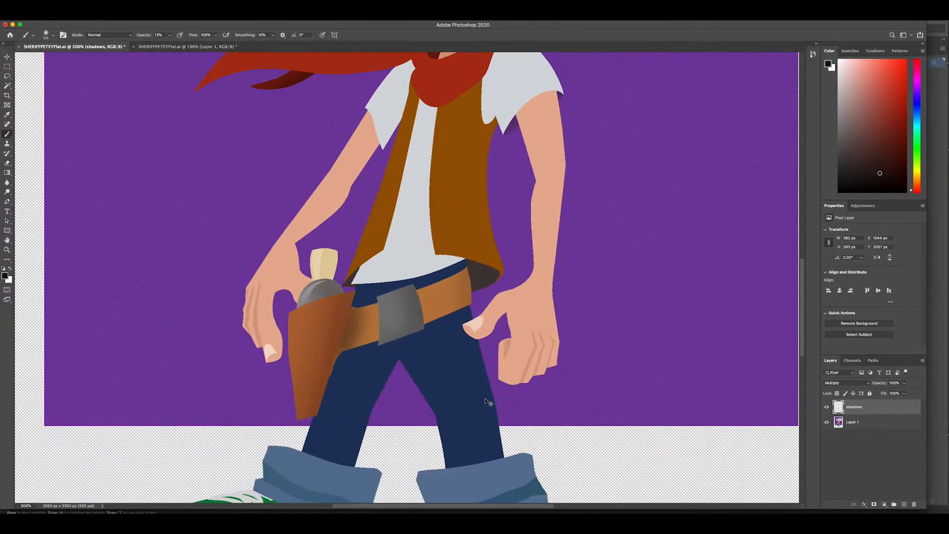
pyautogui.press('super+minus')
pyautogui.press('super+plus')
pyautogui.press('super+plus')
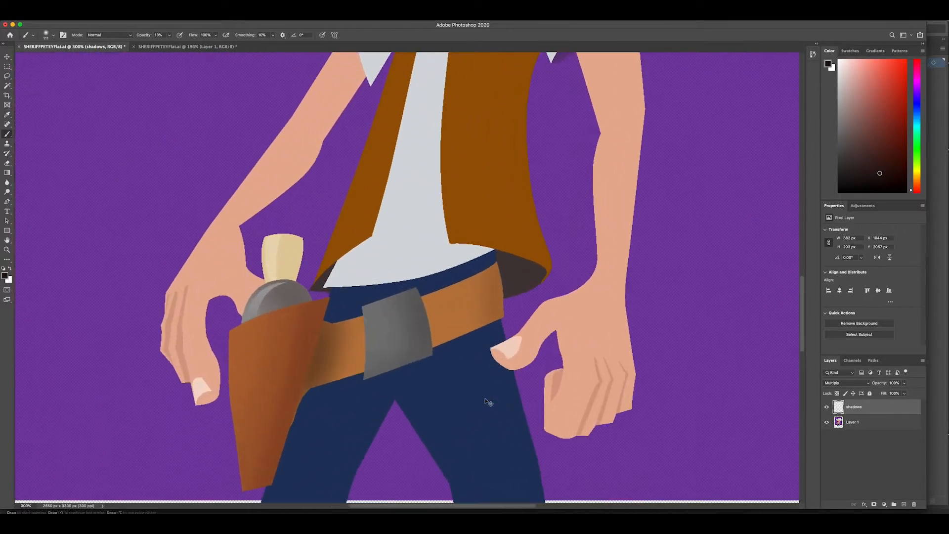
pyautogui.press('super+plus')
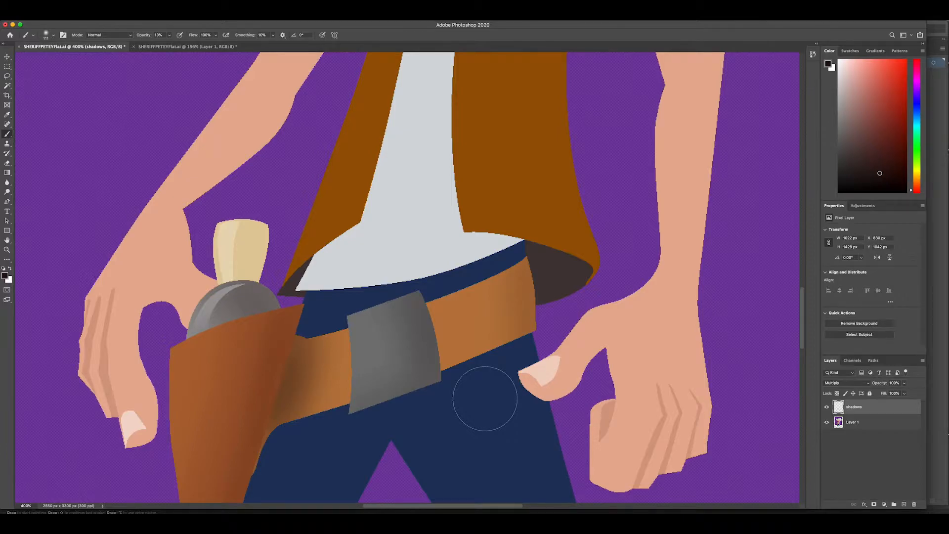
pyautogui.press('super+minus')
pyautogui.press('super+minus')
pyautogui.press('super+minus')
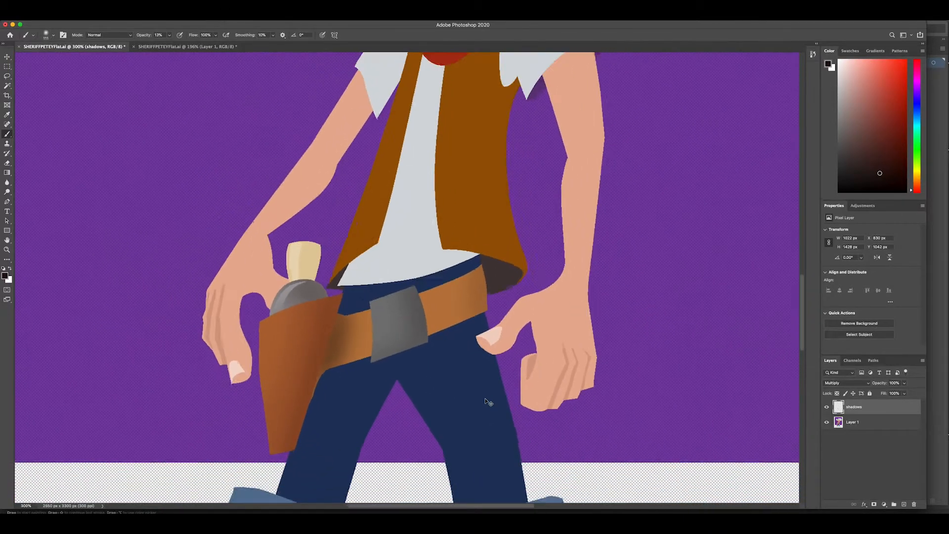
pyautogui.press('super+plus')
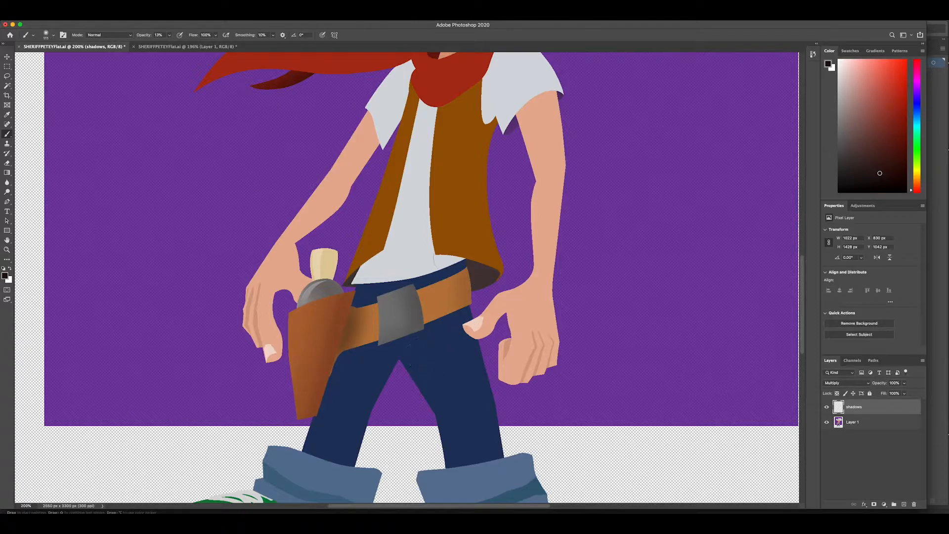
# Try the Magic Wand on the vest panel and on the shaded holster while the shadows layer is visible.
pyautogui.press('w')
pyautogui.click(453, 216)
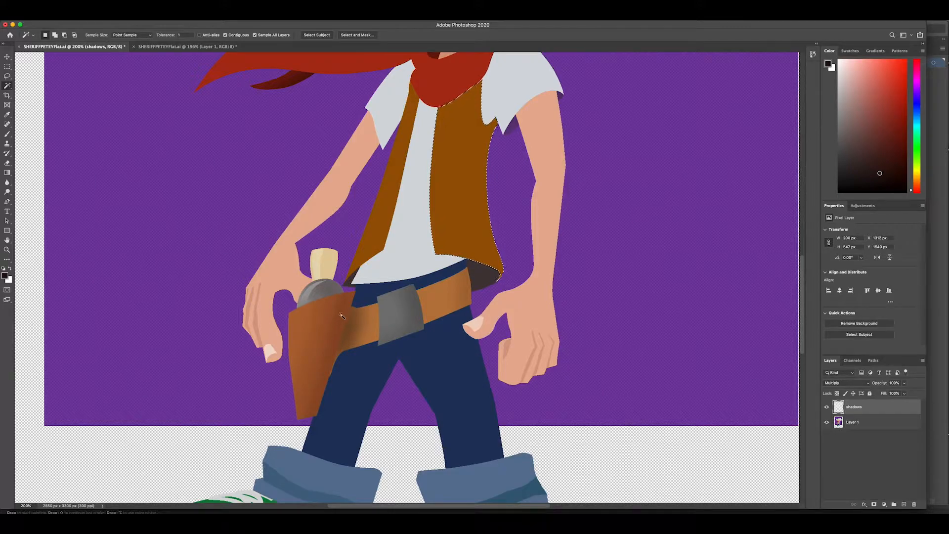
pyautogui.scroll(1, 341, 316)
pyautogui.click(341, 337)
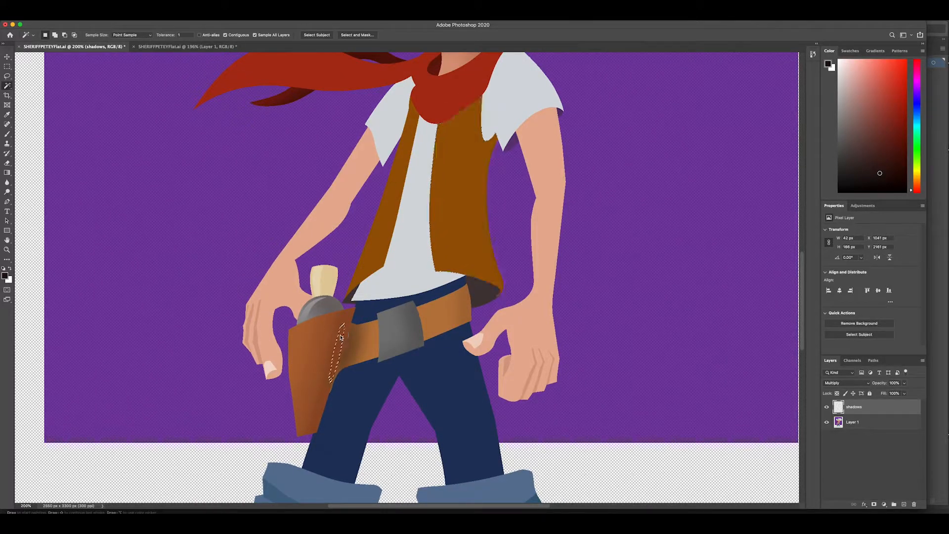
pyautogui.press('super+equal')
pyautogui.press('super+equal')
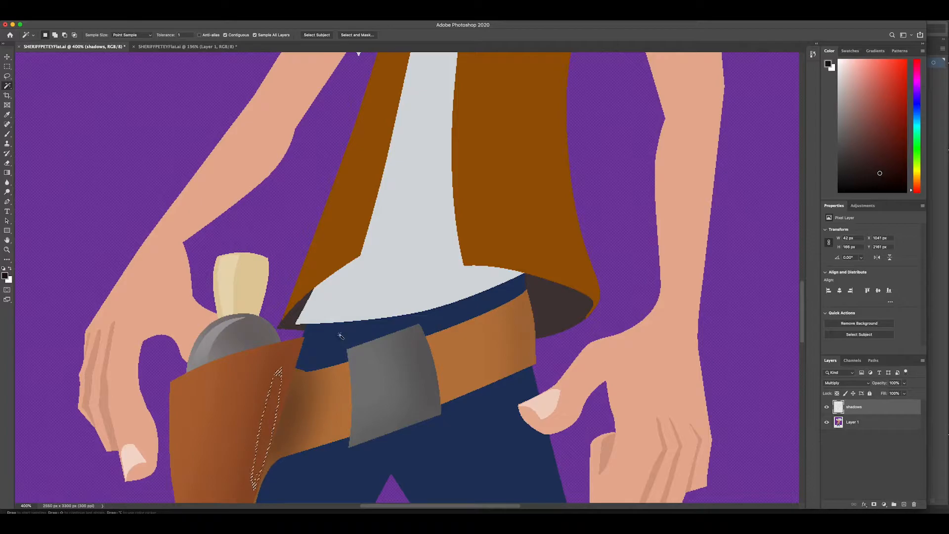
pyautogui.moveTo(286, 377); pyautogui.dragTo(345, 271)
pyautogui.press('super+d')
pyautogui.click(329, 312)
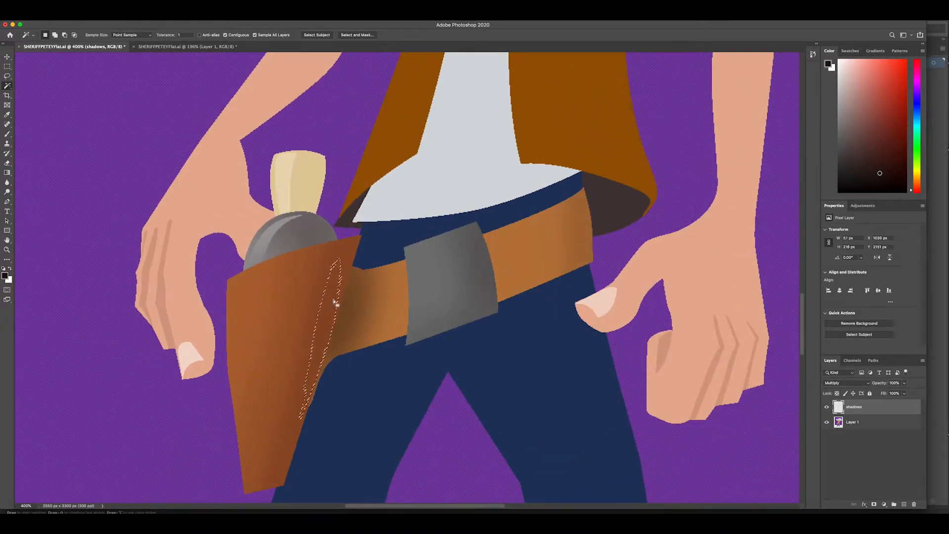
# Try to select the shaded gun cylinder with the Magic Wand at several spots, clearing the selection at the end.
pyautogui.press('super+equal')
pyautogui.press('super+equal')
pyautogui.press('super+equal')
pyautogui.press('super+equal')
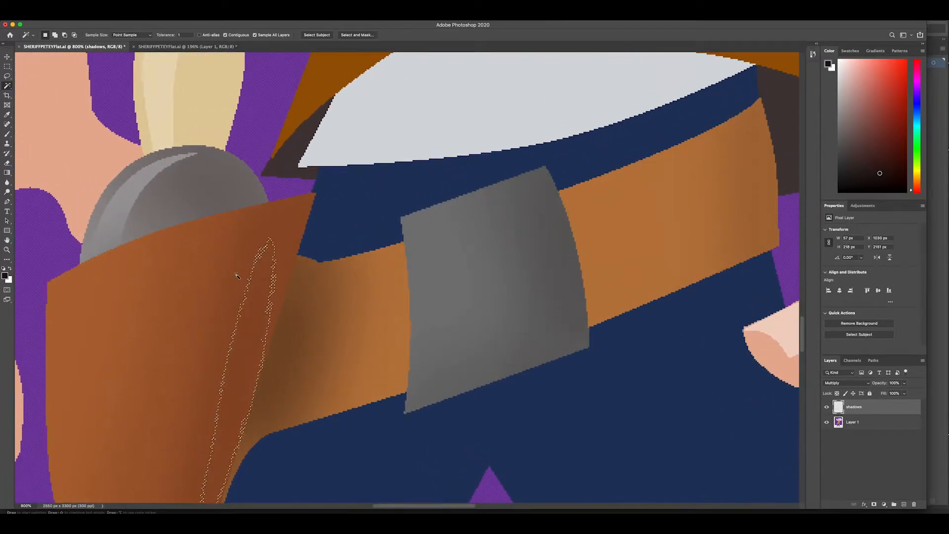
pyautogui.scroll(5, 231, 268)
pyautogui.hscroll(-5, 231, 268)
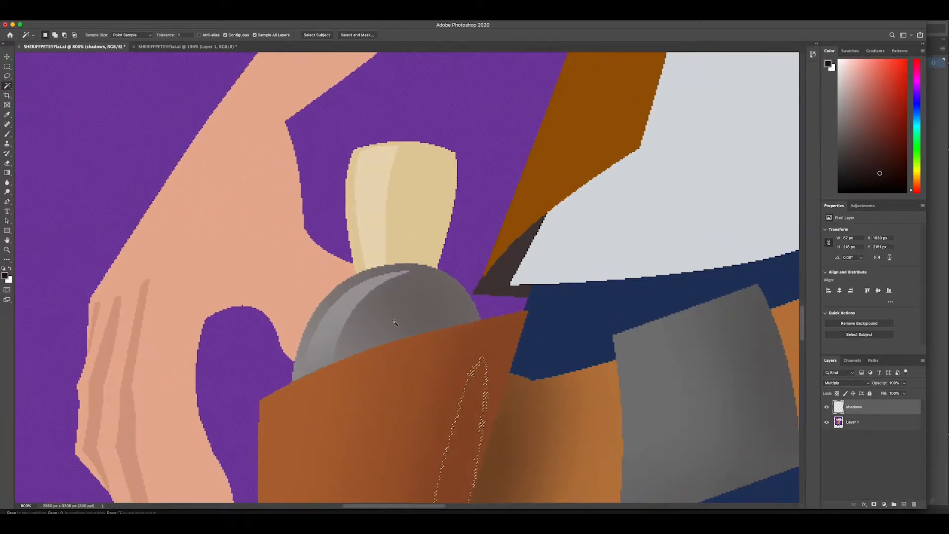
pyautogui.click(374, 326)
pyautogui.moveTo(374, 326)
pyautogui.mouseDown()
pyautogui.moveTo(401, 316)
pyautogui.moveTo(391, 296)
pyautogui.moveTo(420, 301)
pyautogui.moveTo(433, 282)
pyautogui.mouseUp()
pyautogui.click(431, 281)
pyautogui.click(379, 306)
pyautogui.click(368, 326)
pyautogui.scroll(-5, 374, 313)
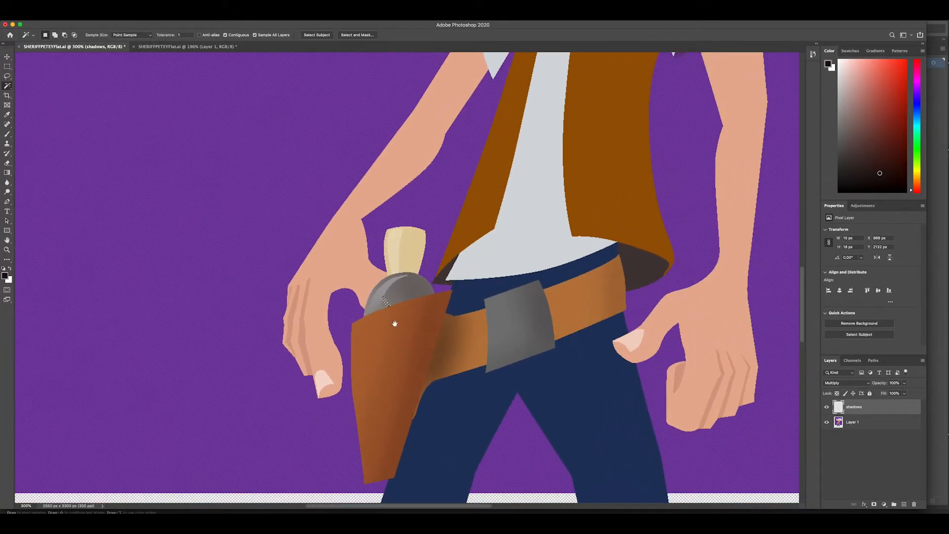
pyautogui.moveTo(395, 324); pyautogui.dragTo(348, 316)
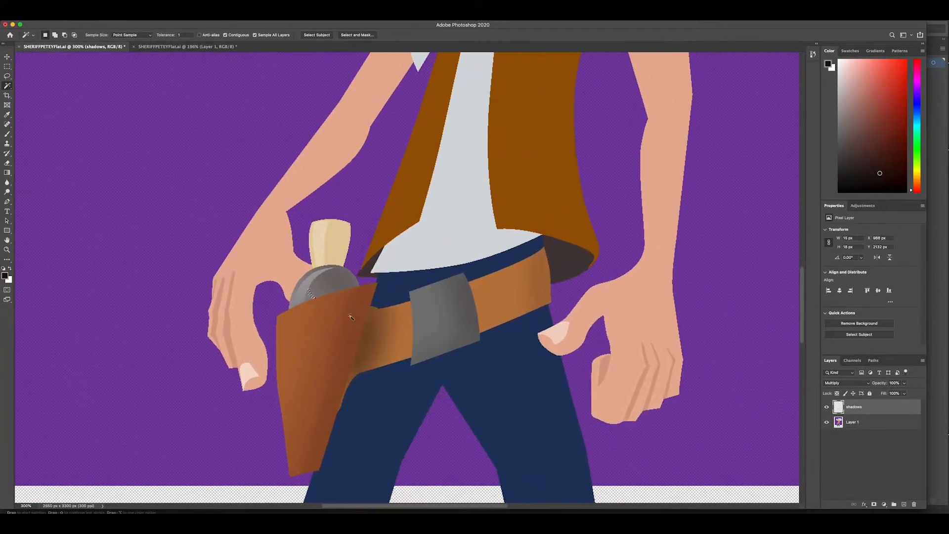
pyautogui.hotkey('ctrl', 'd')
# Hide the shadows layer, select the gun cylinder from its flat color, and show the shadows layer again.
pyautogui.scroll(3, 421, 284)
pyautogui.hscroll(3, 421, 283)
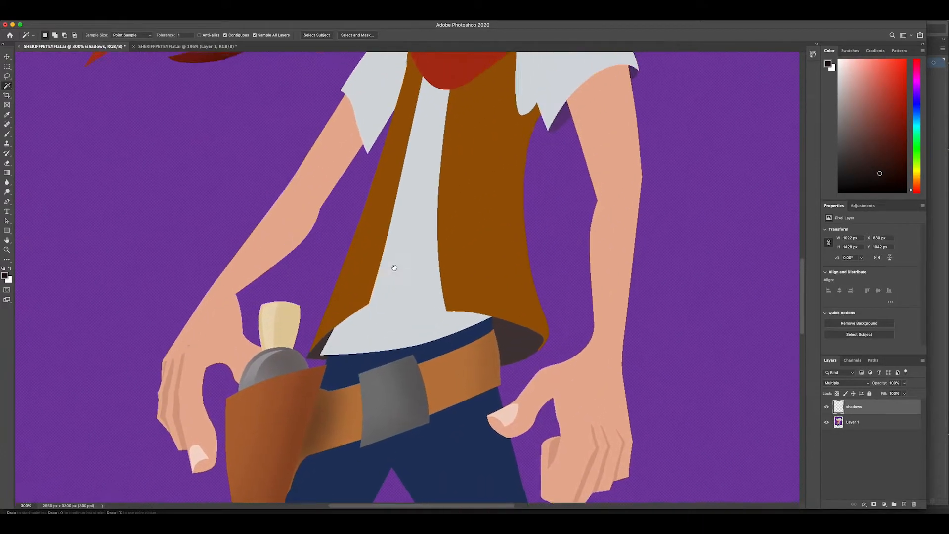
pyautogui.click(826, 407)
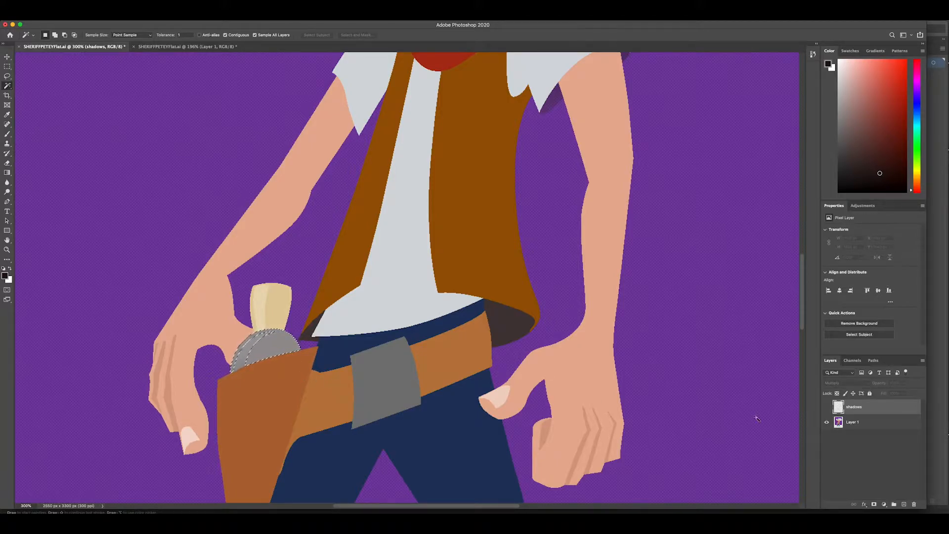
pyautogui.click(826, 407)
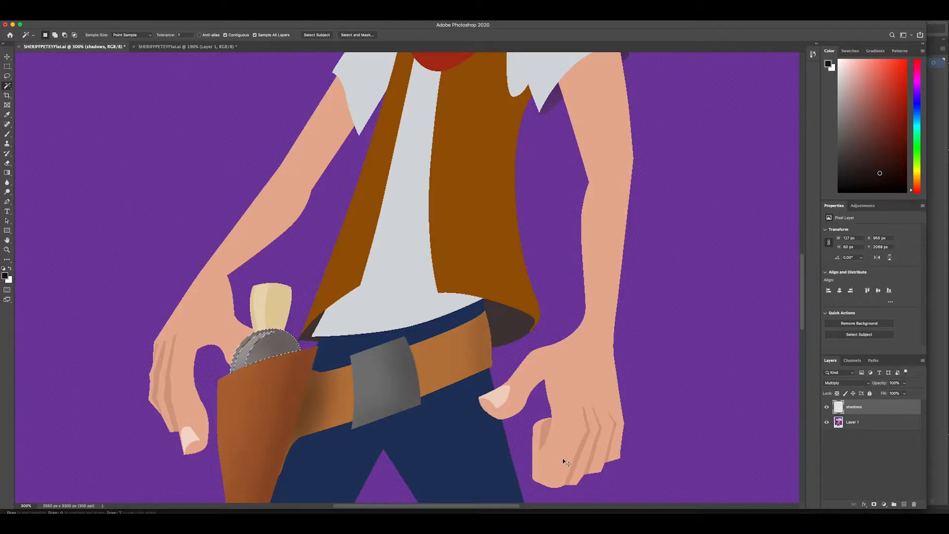
# Darken the selected gun cylinder on Layer 1 by lowering its Hue/Saturation lightness, and hide the shadows layer to compare.
pyautogui.click(841, 425)
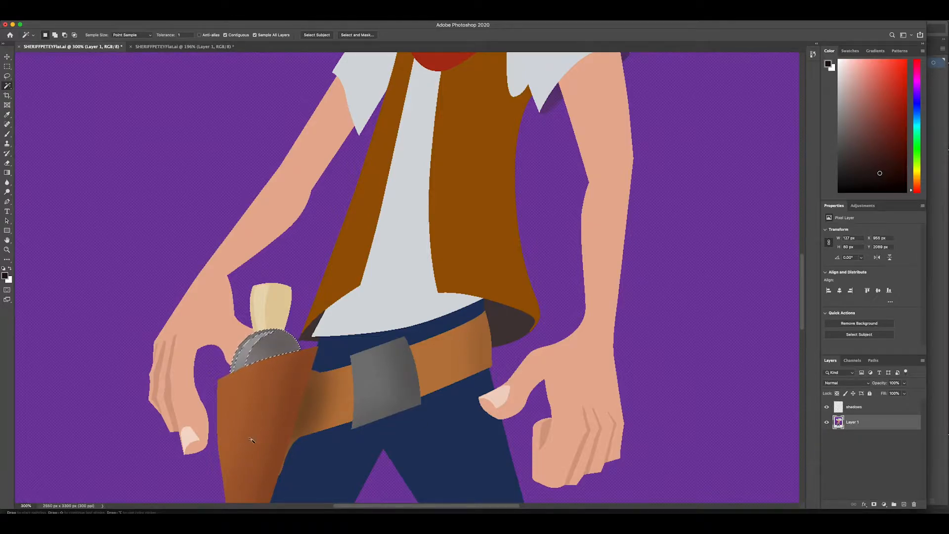
pyautogui.press('super+u')
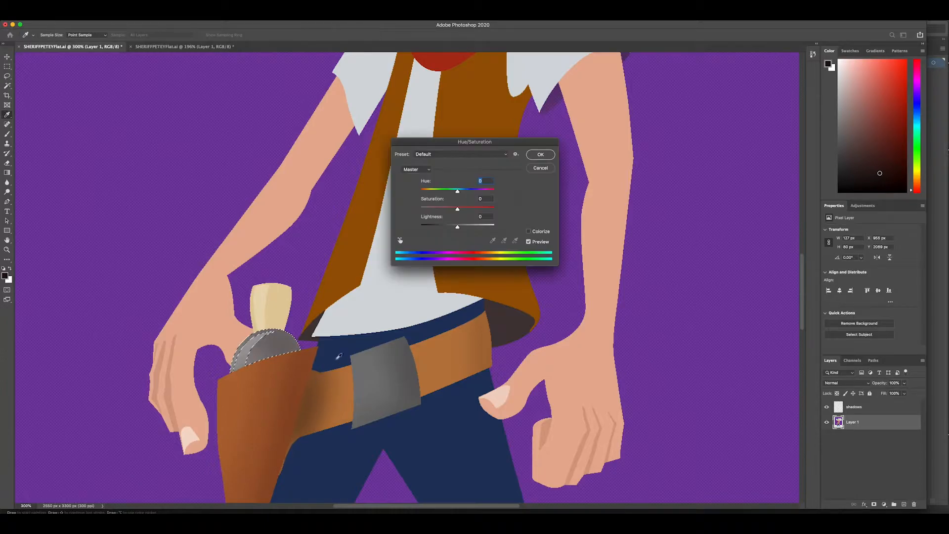
pyautogui.moveTo(457, 225); pyautogui.dragTo(442, 226)
pyautogui.click(539, 155)
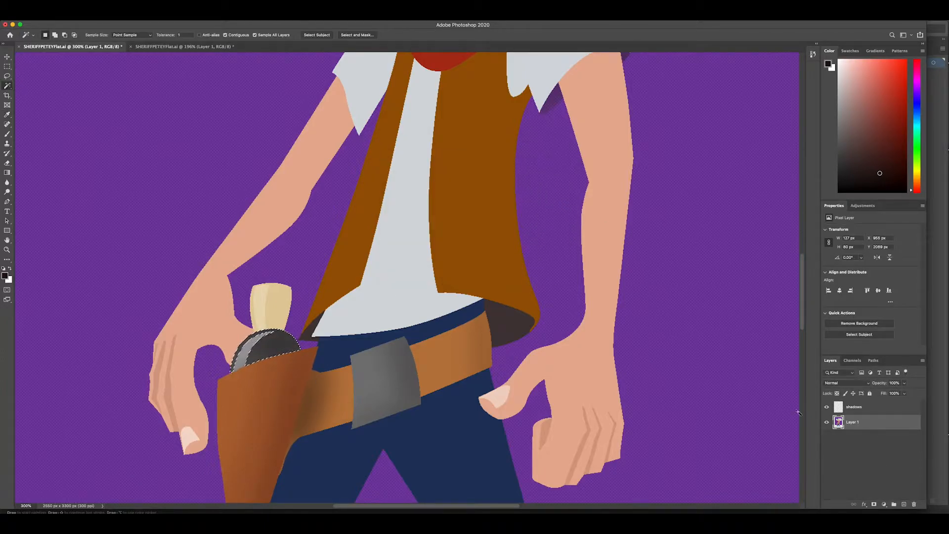
pyautogui.click(827, 407)
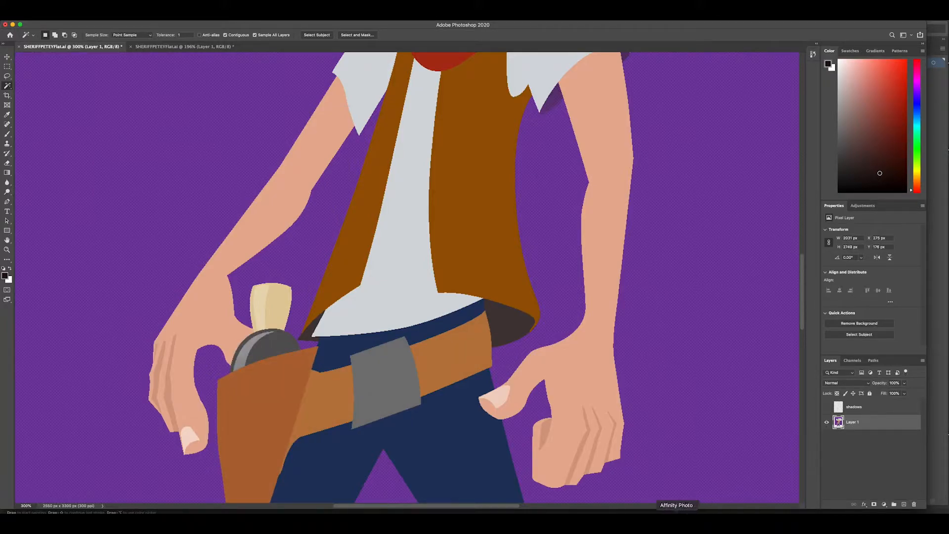
# Undo the gun cylinder's lightness change and make the shadows layer active.
pyautogui.press('super+z')
pyautogui.press('super+z')
pyautogui.press('super+z')
pyautogui.press('super+z')
pyautogui.press('super+z')
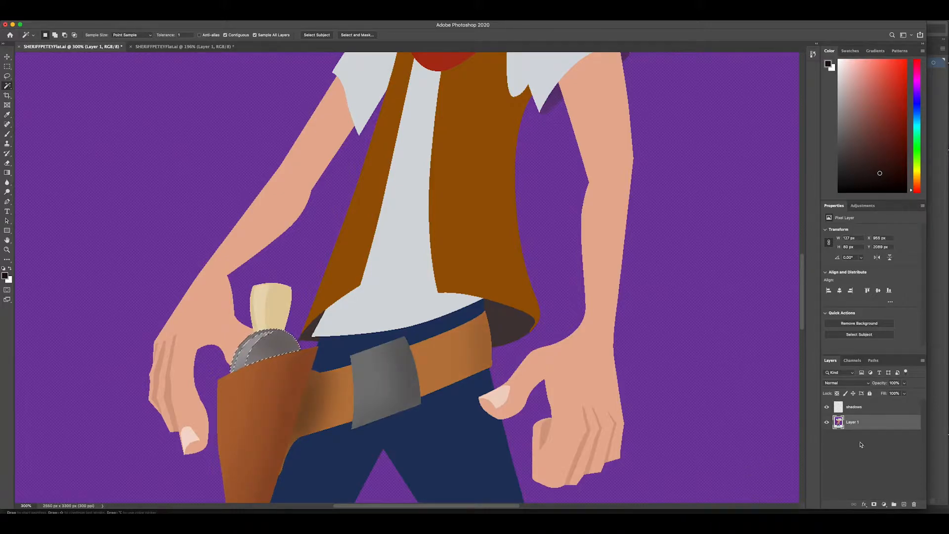
pyautogui.click(856, 408)
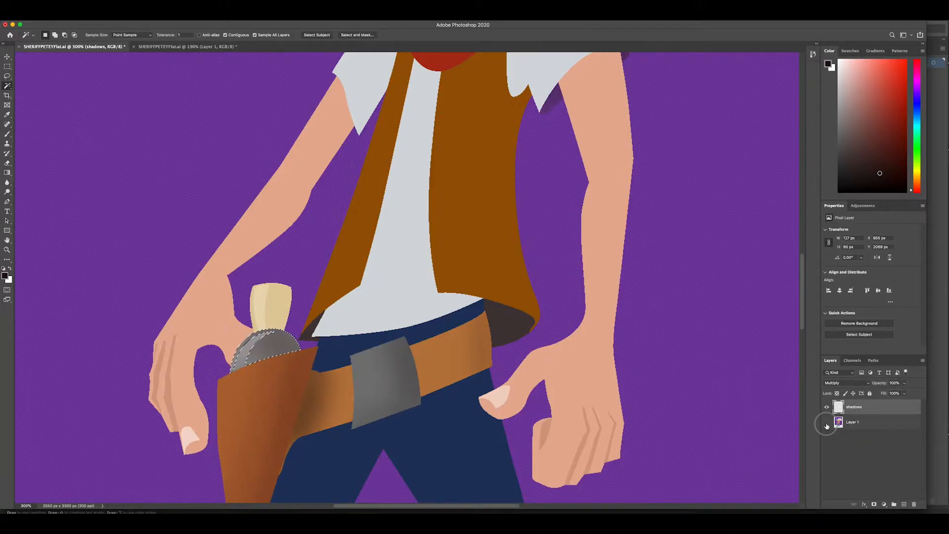
# Hide Layer 1 to inspect the painted shadows alone, restore it, and hide the shadows layer to see the flat colors.
pyautogui.click(827, 422)
pyautogui.press('super+1')
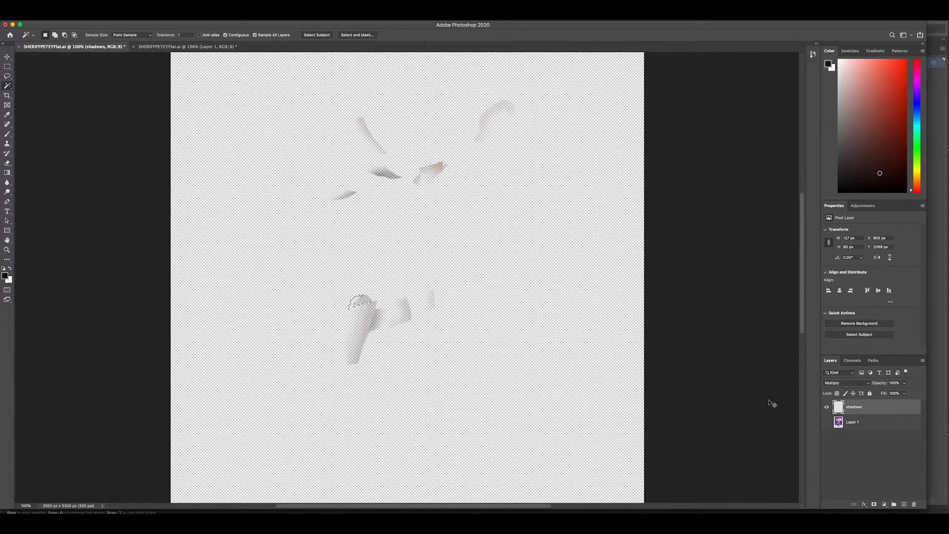
pyautogui.click(825, 422)
pyautogui.click(826, 406)
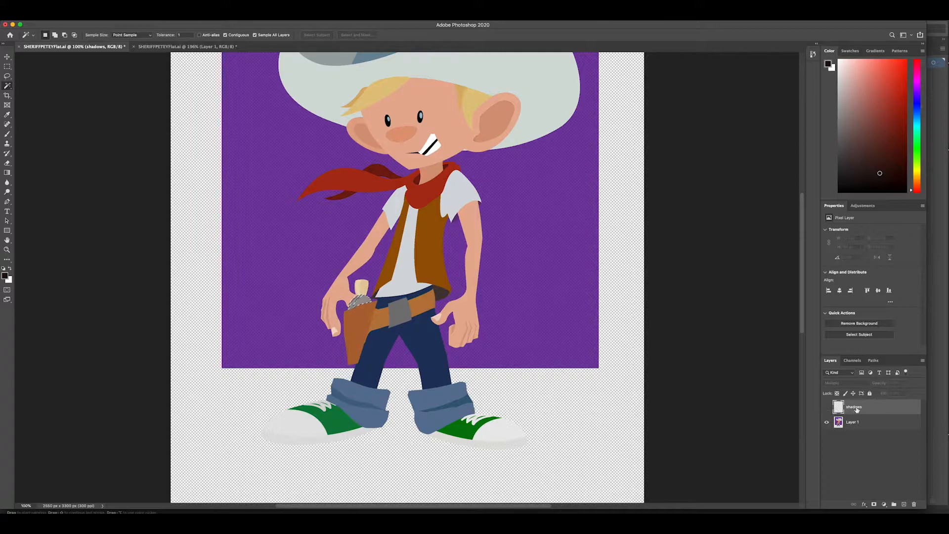
# Try adding a layer named highlights above Layer 1, moving it above the shadows layer and showing the shadows.
pyautogui.click(863, 426)
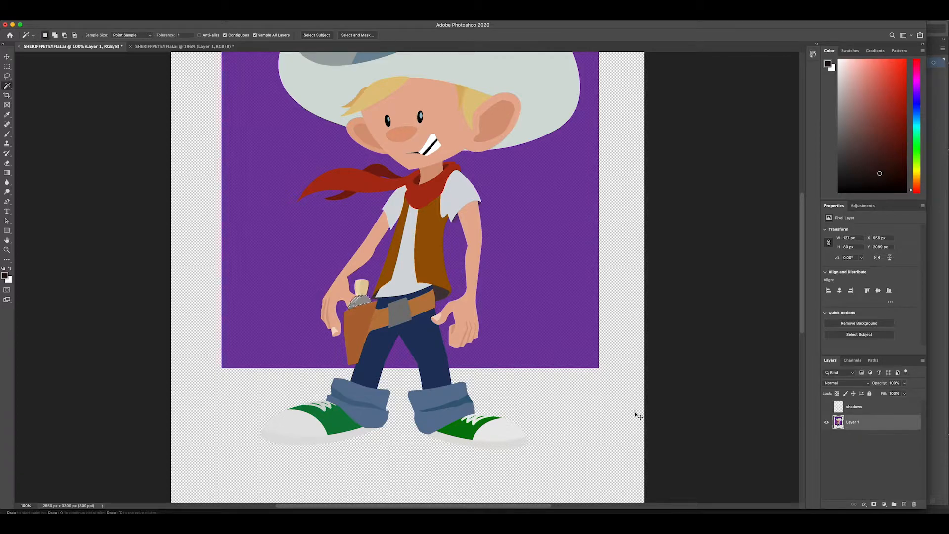
pyautogui.press('super+plus')
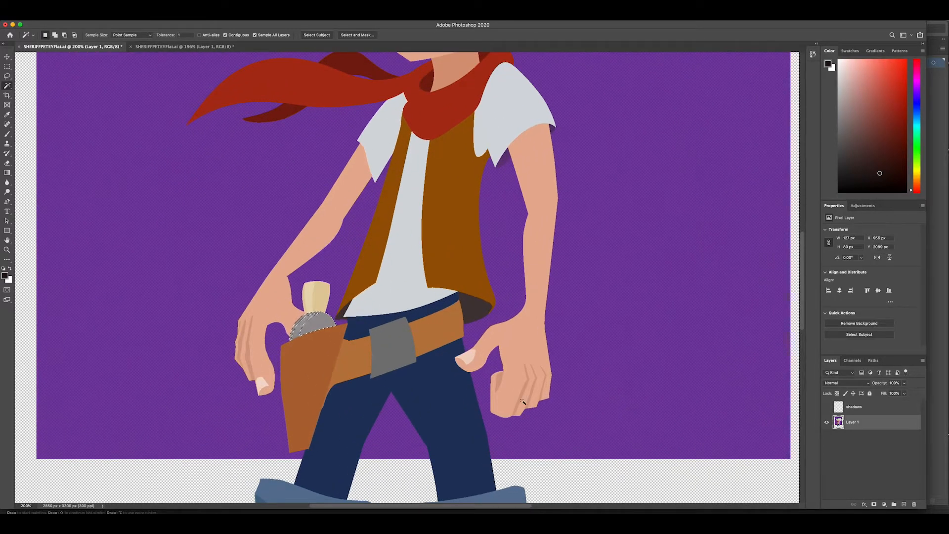
pyautogui.keyDown('super'); pyautogui.moveTo(523, 282); pyautogui.dragTo(471, 390); pyautogui.keyUp('super')
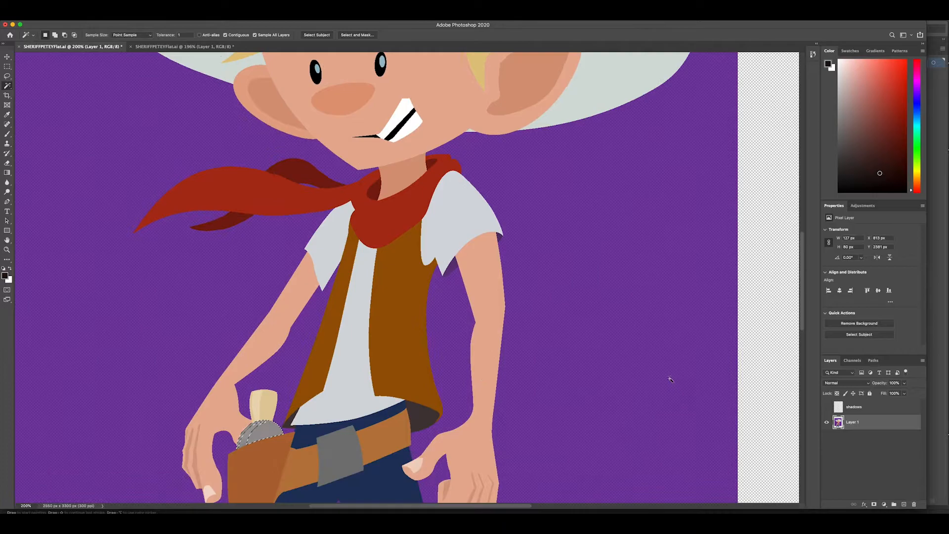
pyautogui.click(903, 504)
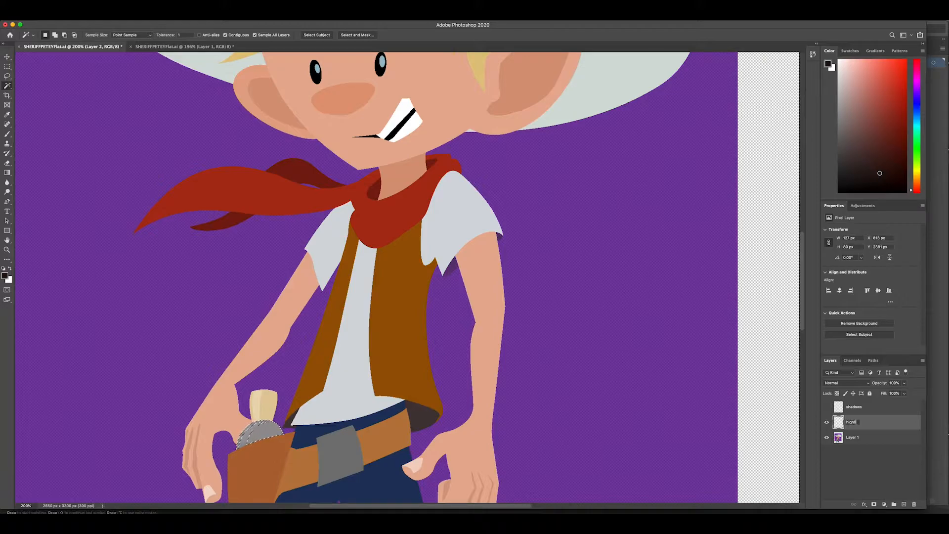
pyautogui.press('Return')
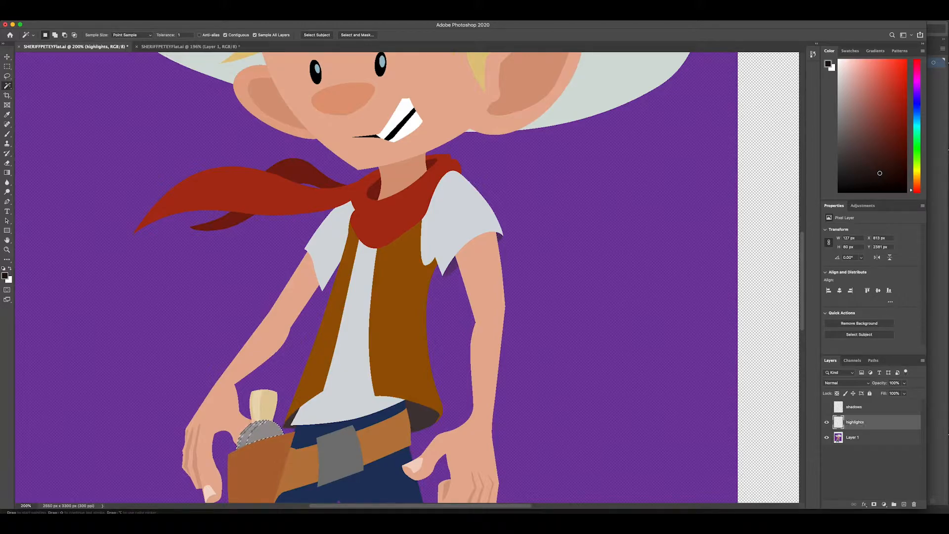
pyautogui.moveTo(865, 421); pyautogui.dragTo(861, 405)
pyautogui.click(826, 423)
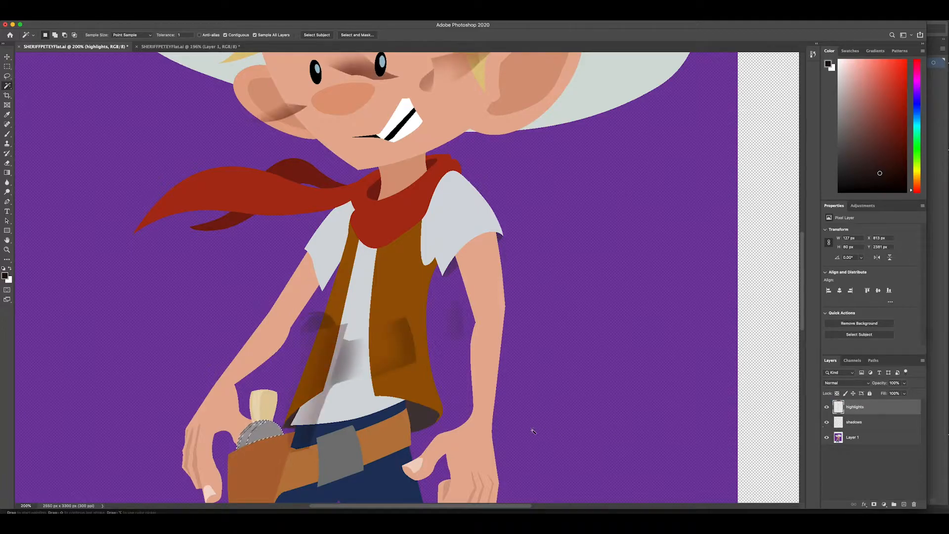
# Undo the layer reordering and the creation of the highlights layer.
pyautogui.press('alt')
pyautogui.press('super+z')
pyautogui.press('super+z')
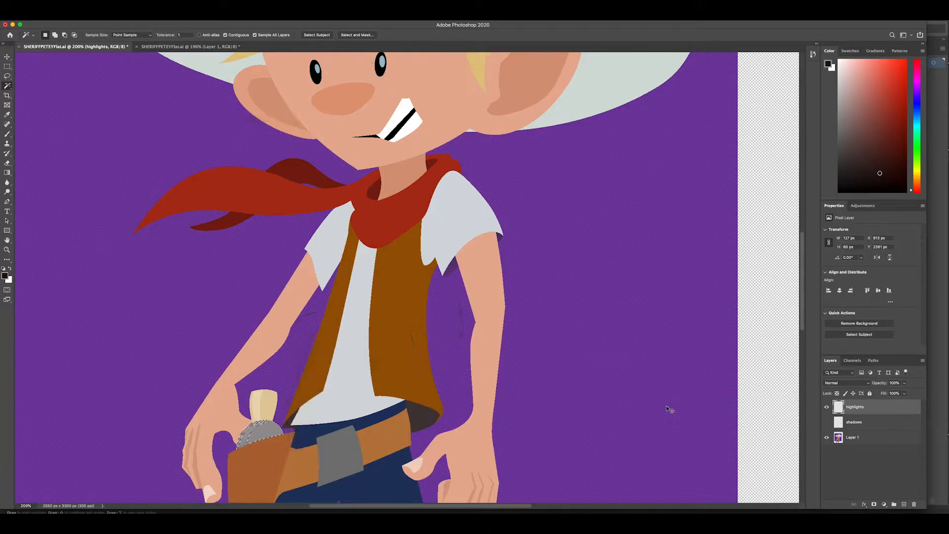
pyautogui.press('super+z')
pyautogui.press('super+z')
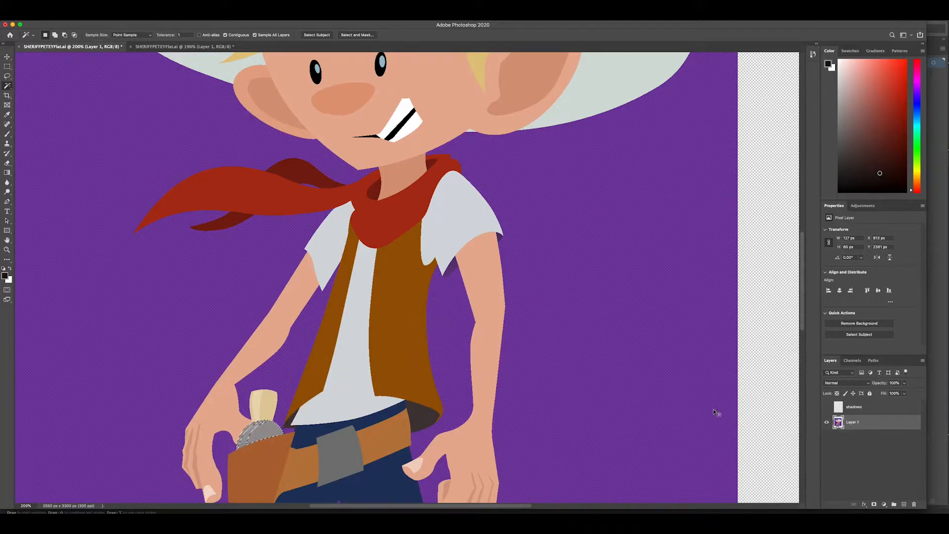
# Toggle the shadows layer's visibility repeatedly to compare the flat and shaded artwork.
pyautogui.click(826, 407)
pyautogui.click(827, 407)
pyautogui.click(826, 407)
pyautogui.click(827, 407)
pyautogui.click(827, 407)
pyautogui.click(827, 407)
pyautogui.click(827, 407)
pyautogui.click(827, 407)
pyautogui.click(827, 407)
pyautogui.click(826, 408)
pyautogui.click(827, 408)
pyautogui.click(827, 408)
pyautogui.click(827, 408)
pyautogui.click(827, 408)
pyautogui.press('super+z')
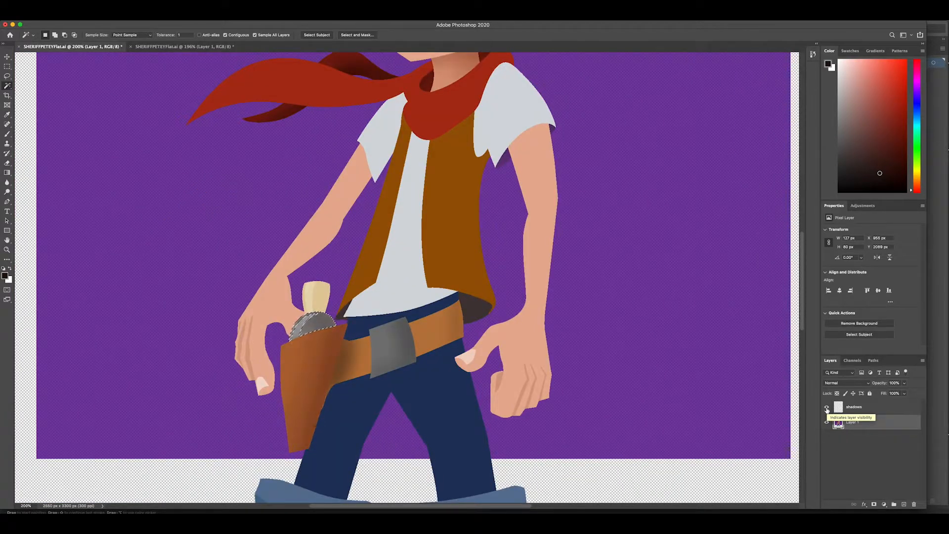
pyautogui.click(826, 408)
pyautogui.click(826, 408)
# Clear the selection, add a layer named highlight above the shadows layer, and hide the shadows layer.
pyautogui.press('super+d')
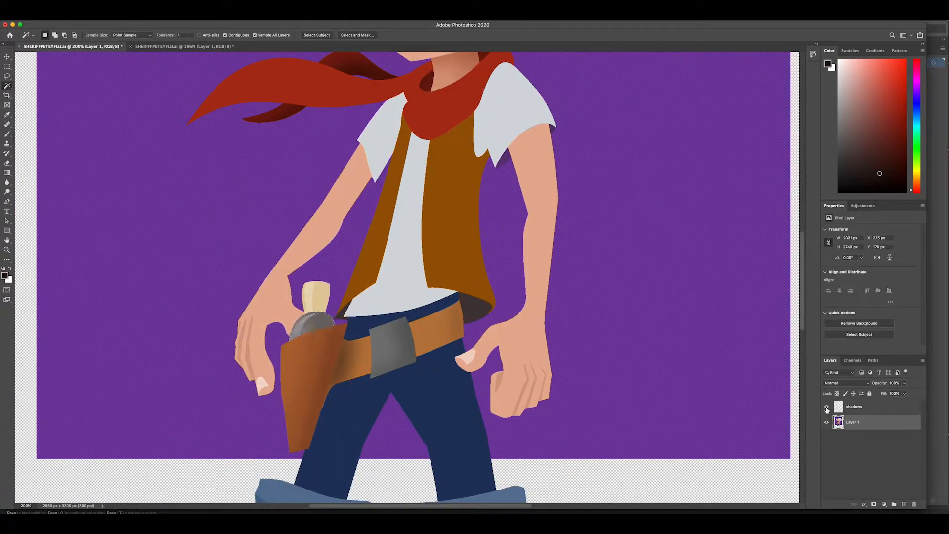
pyautogui.click(858, 412)
pyautogui.click(904, 504)
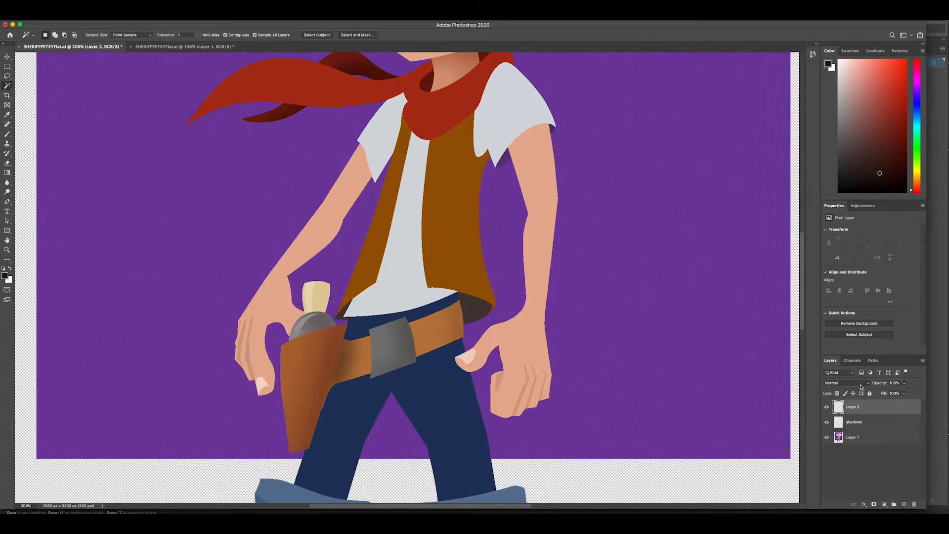
pyautogui.doubleClick(852, 408)
pyautogui.write('highlight')
pyautogui.press('Return')
pyautogui.click(827, 423)
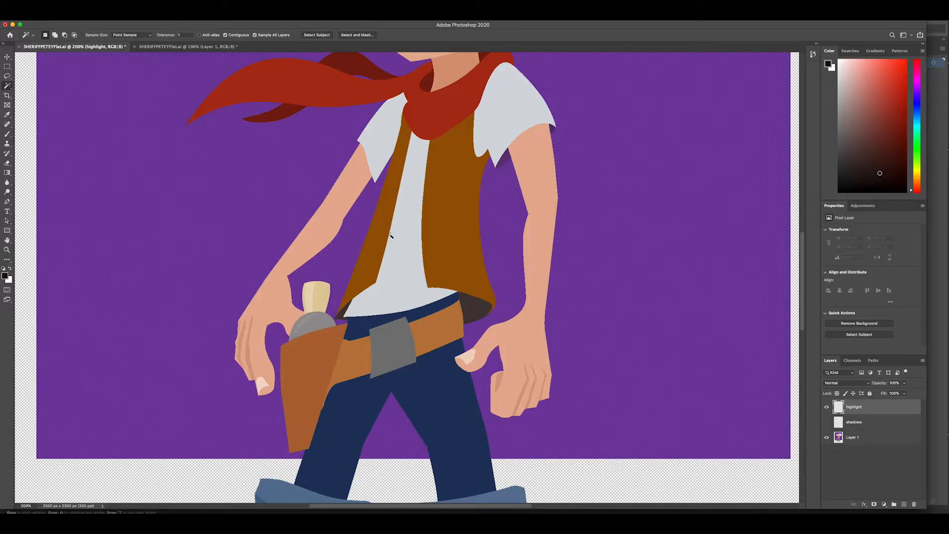
# Try selecting the vest's front panel from Layer 1 with the highlight layer made active, and clear the selection.
pyautogui.click(871, 440)
pyautogui.click(442, 280)
pyautogui.click(862, 408)
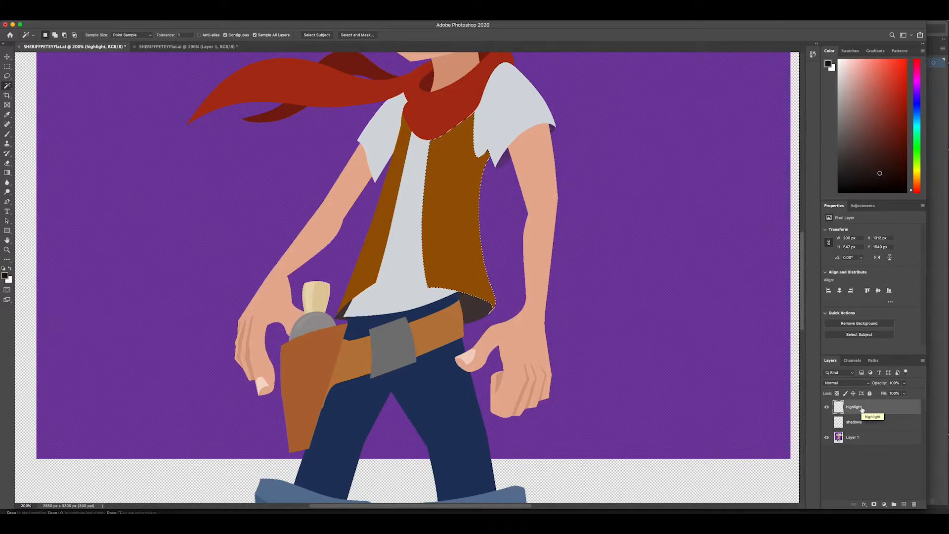
pyautogui.press('super+d')
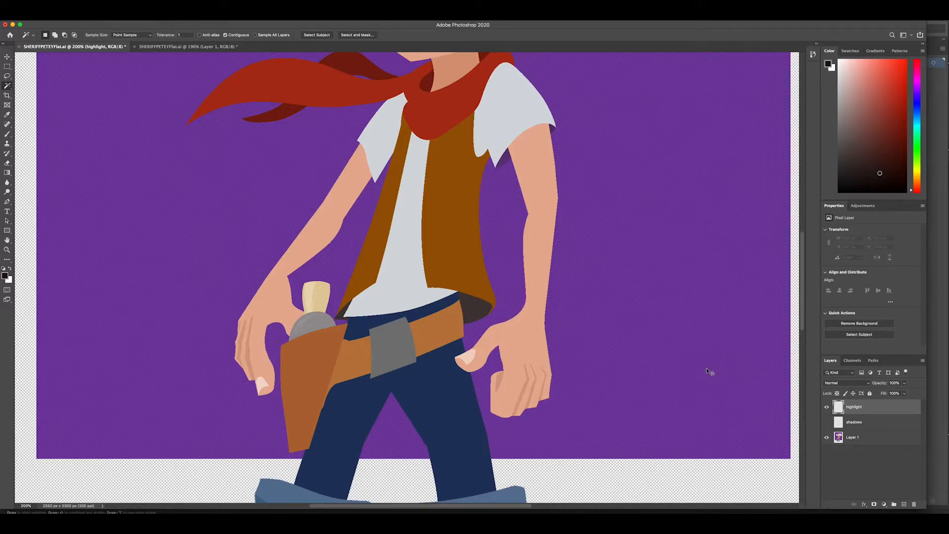
# Turn on Sample All Layers for the Magic Wand and test it on the character while the highlight layer is active.
pyautogui.press('super+minus')
pyautogui.press('super+minus')
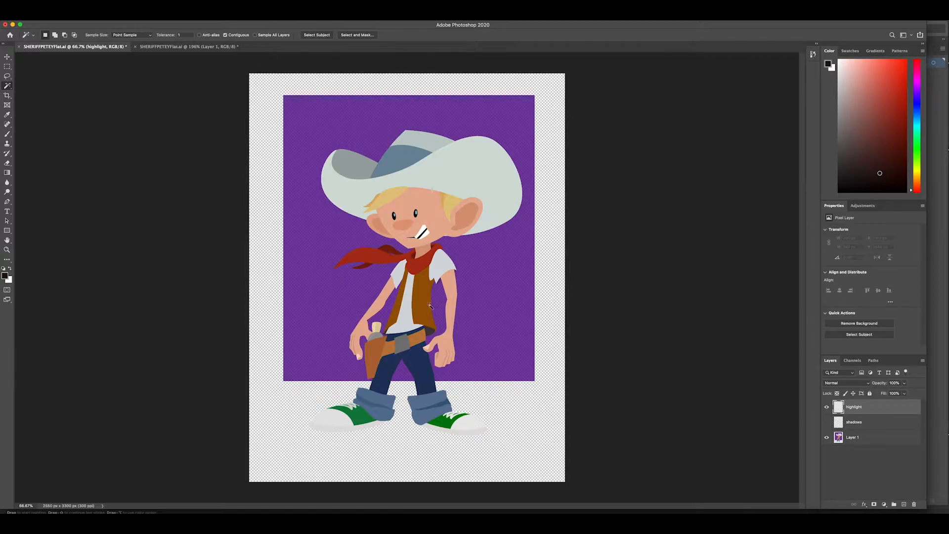
pyautogui.press('super+a')
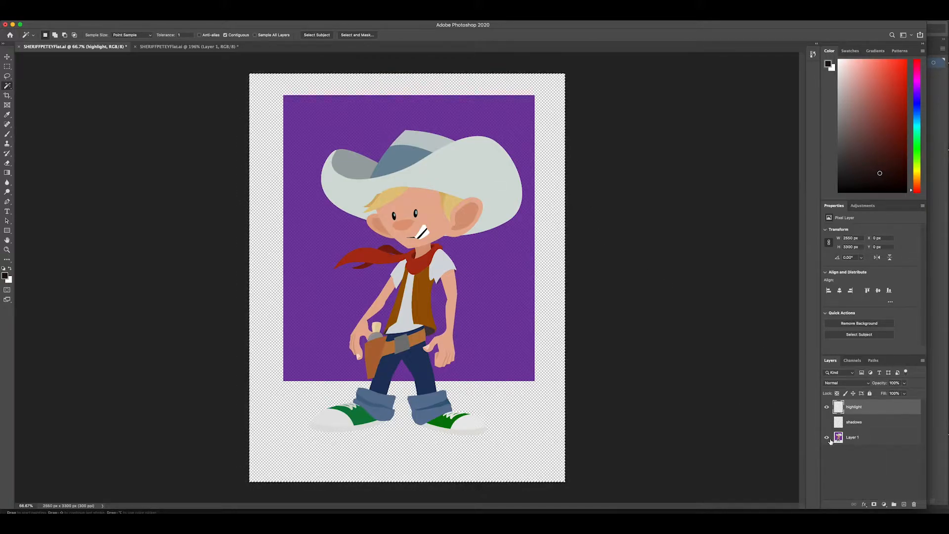
pyautogui.press('super+1')
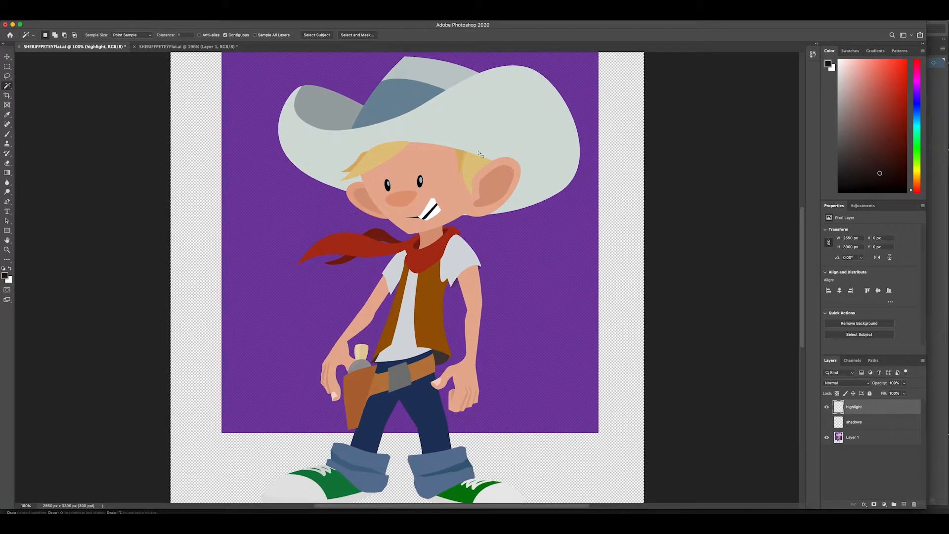
pyautogui.click(255, 35)
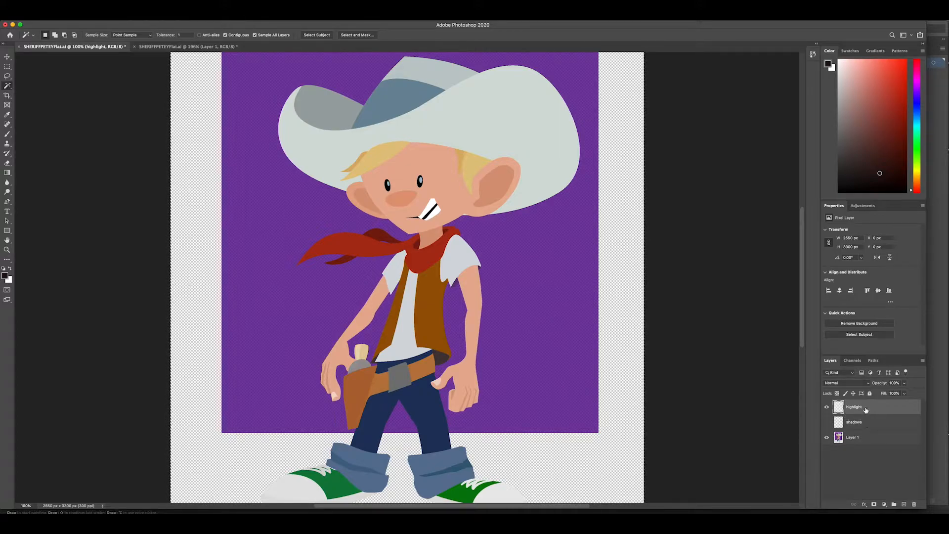
pyautogui.click(472, 284)
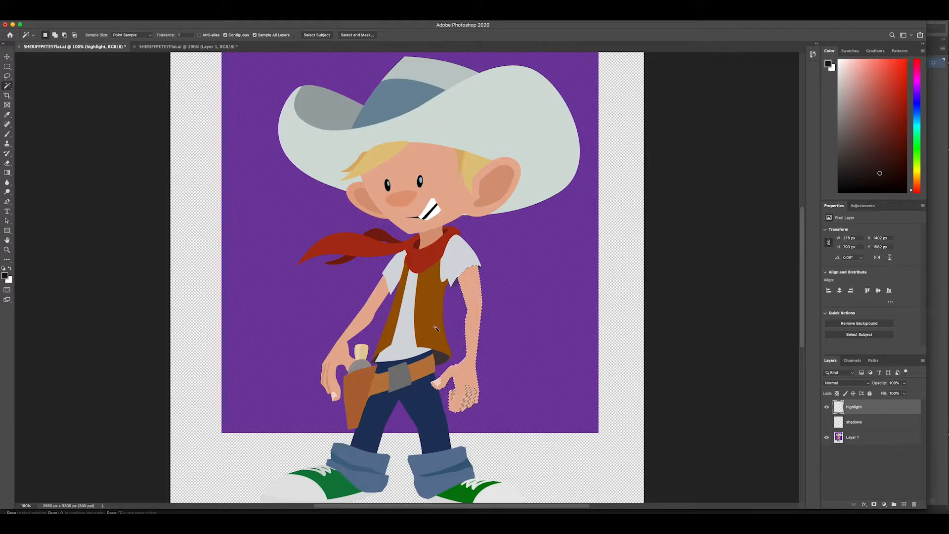
pyautogui.click(390, 101)
pyautogui.click(872, 440)
pyautogui.click(873, 410)
# Select the face's skin area with the Magic Wand and brush a soft white highlight along the cheek and jaw edge.
pyautogui.click(375, 183)
pyautogui.press('super+equal')
pyautogui.press('super+equal')
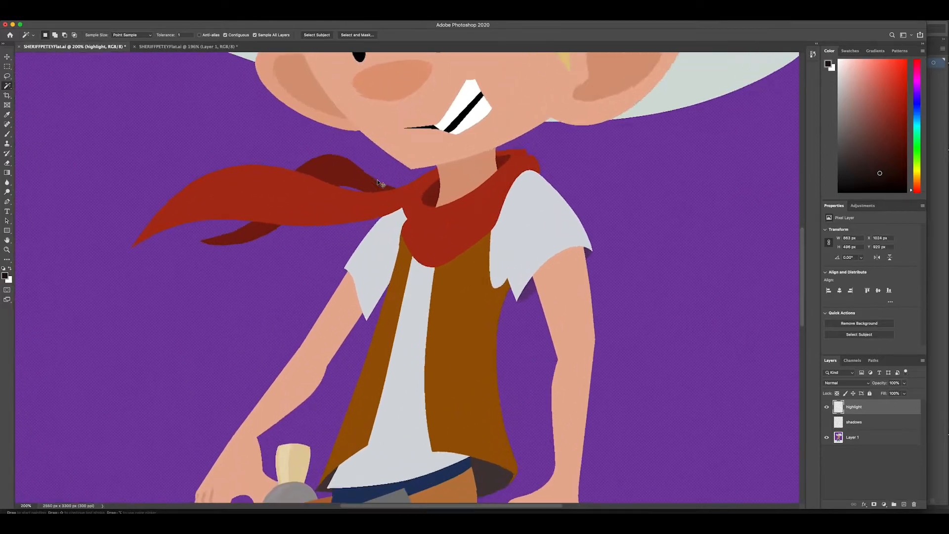
pyautogui.scroll(5, 366, 163)
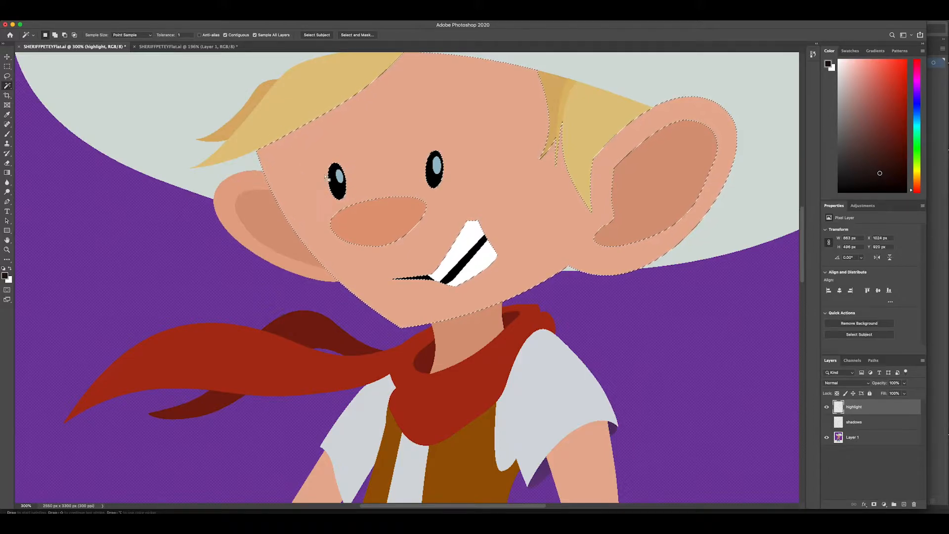
pyautogui.click(857, 89)
pyautogui.moveTo(856, 89); pyautogui.dragTo(838, 68)
pyautogui.press('b')
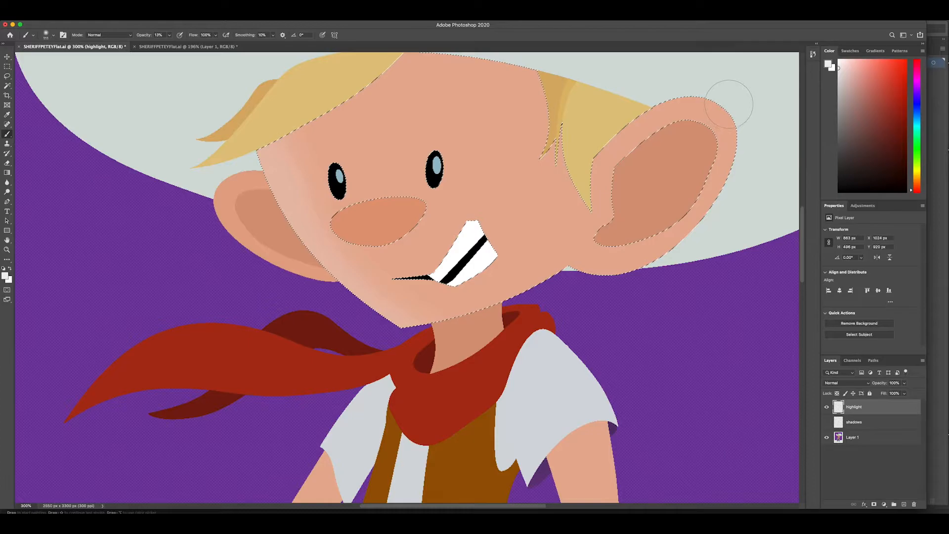
# Reduce the soft brush to 57 px, paint white highlights around the large ear's rim, and clear the selection.
pyautogui.rightClick(636, 105)
pyautogui.click(691, 123)
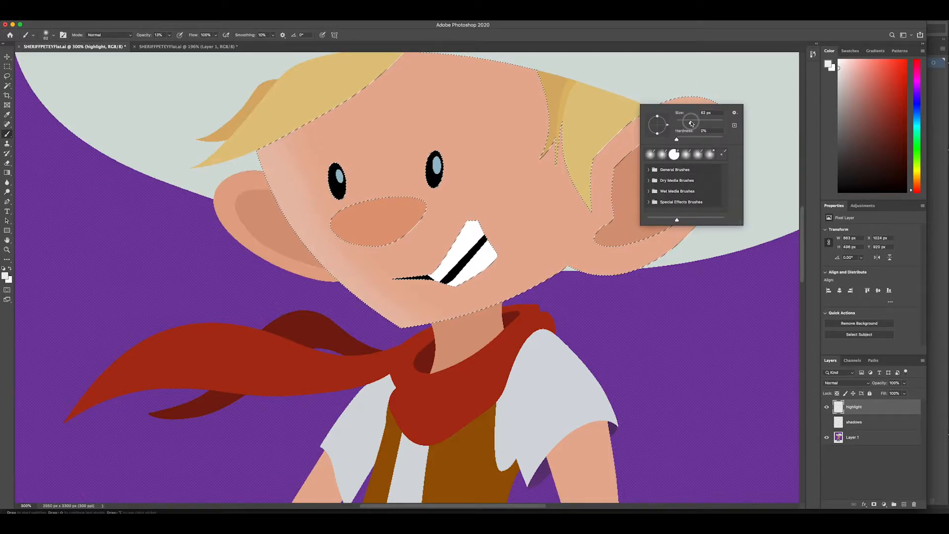
pyautogui.click(693, 92)
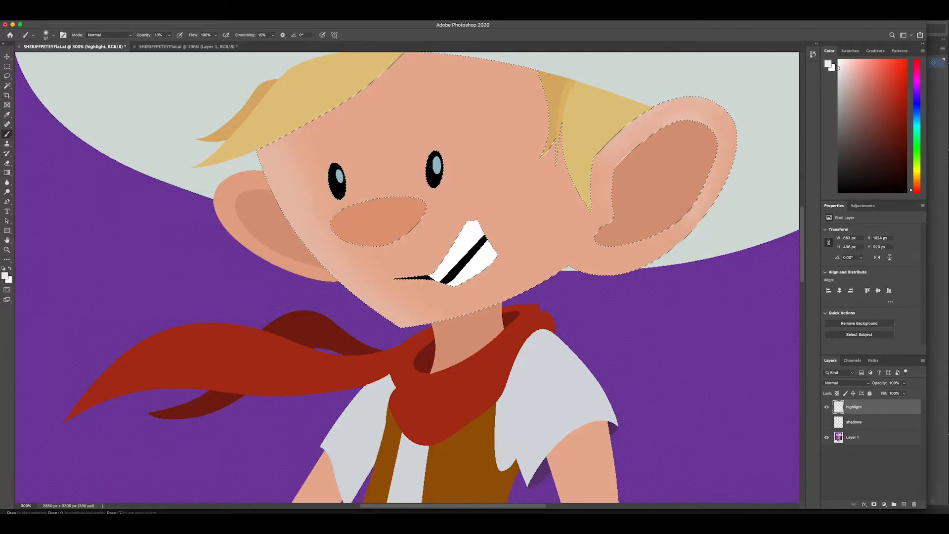
pyautogui.press('super+minus')
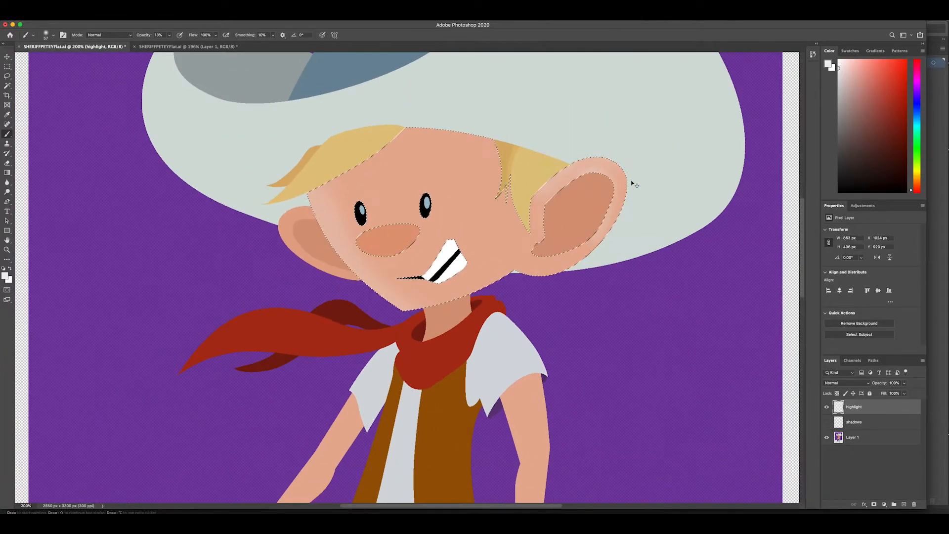
pyautogui.press('super+minus')
pyautogui.press('super+plus')
pyautogui.press('super+plus')
pyautogui.press('super+plus')
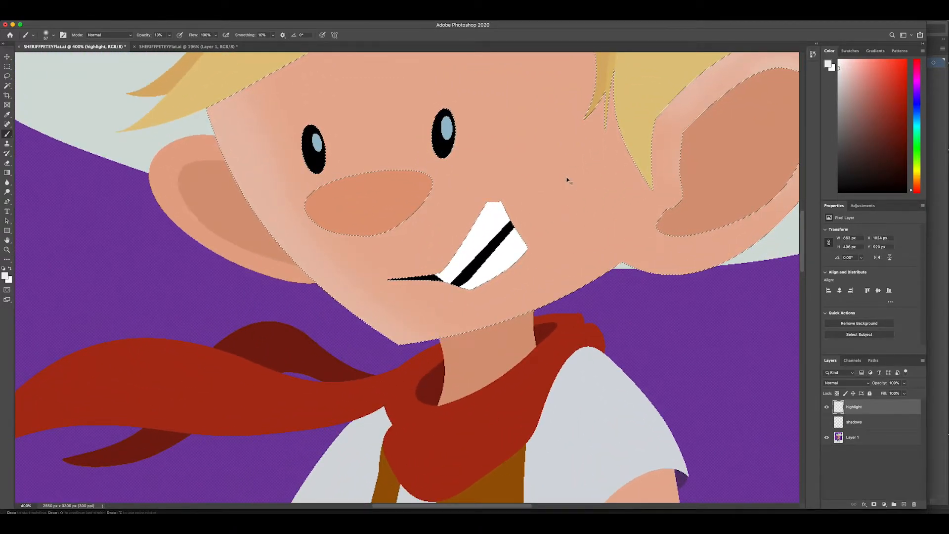
pyautogui.moveTo(542, 159); pyautogui.dragTo(383, 181)
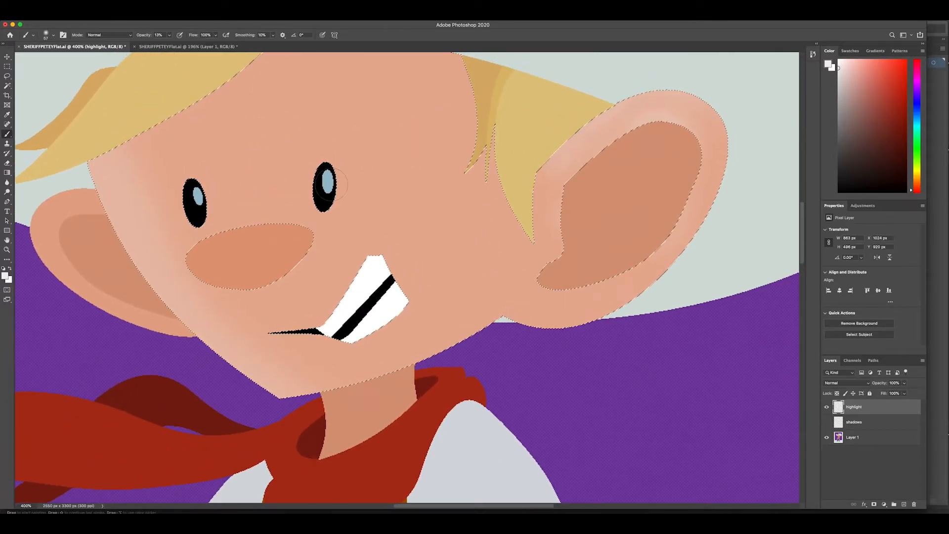
pyautogui.press('super+d')
pyautogui.press('super+1')
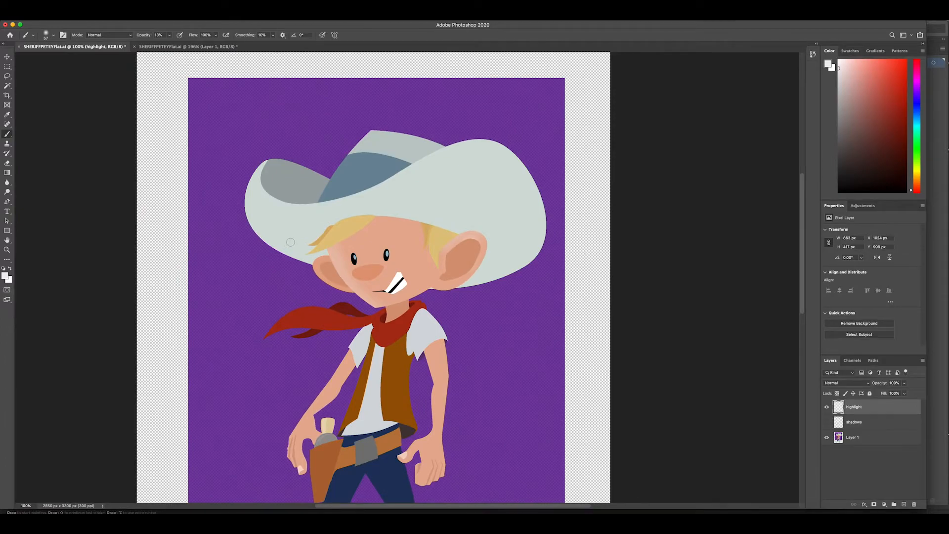
# Select the skin area of the arm hanging beside the holster with the Magic Wand.
pyautogui.press('super+plus')
pyautogui.moveTo(365, 310); pyautogui.dragTo(386, 237)
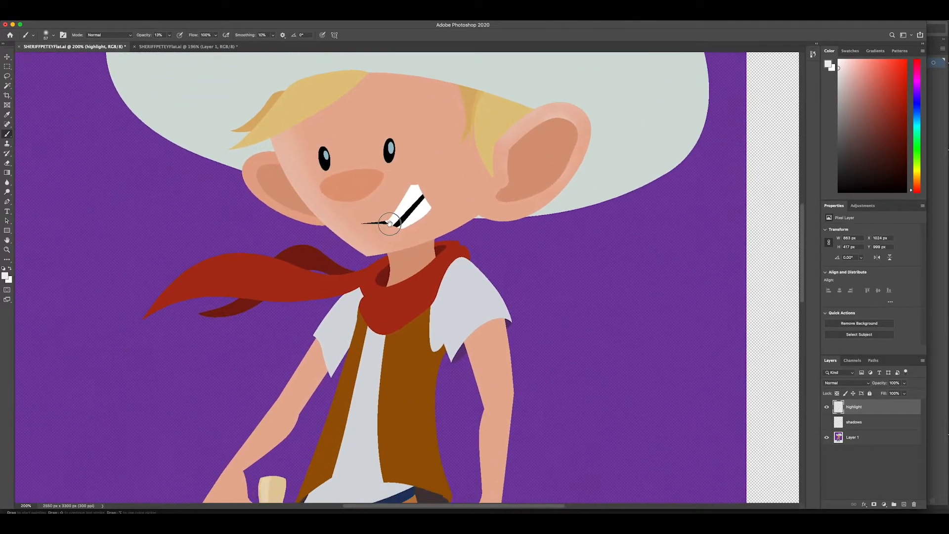
pyautogui.moveTo(399, 337)
pyautogui.mouseDown()
pyautogui.moveTo(409, 255)
pyautogui.moveTo(428, 244)
pyautogui.mouseUp()
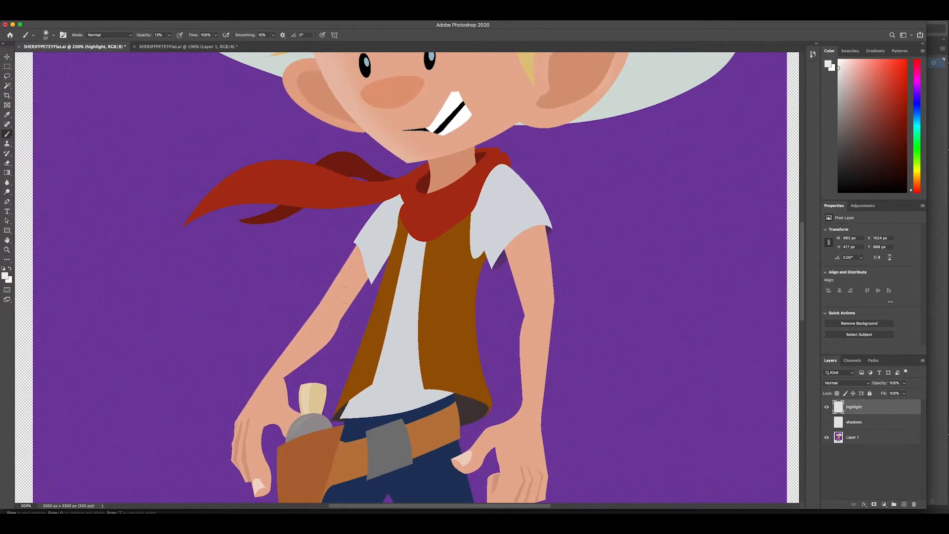
pyautogui.press('w')
pyautogui.click(349, 272)
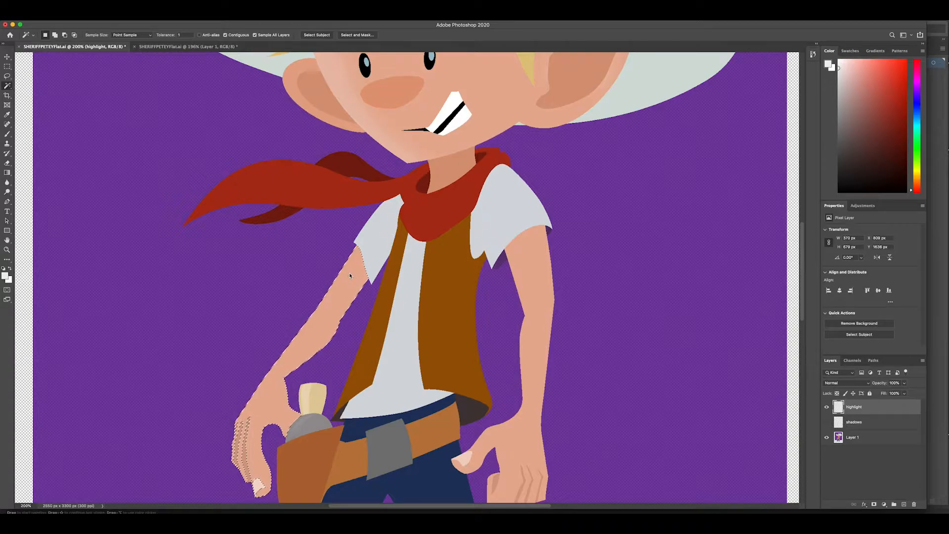
# Enlarge the soft brush and paint a broad white highlight along the outer edge of the selected arm.
pyautogui.press('b')
pyautogui.rightClick(355, 248)
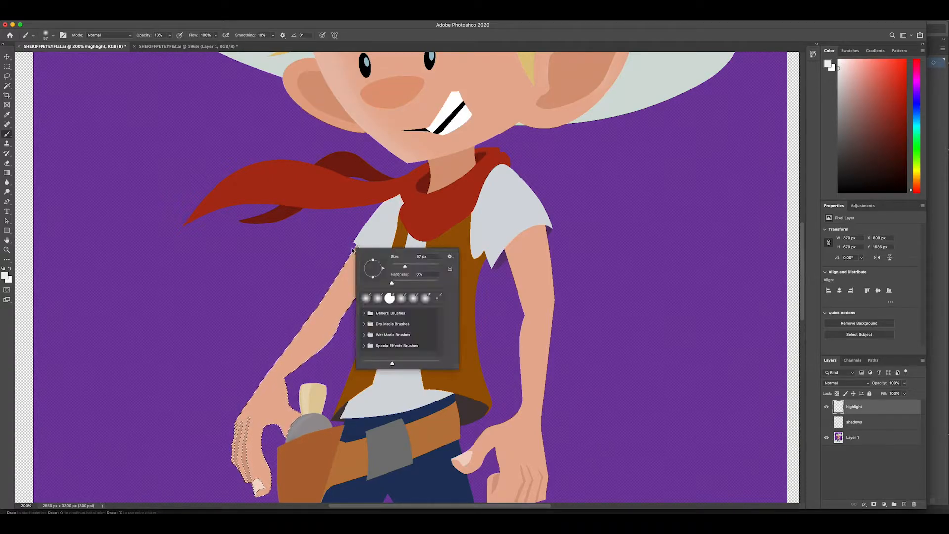
pyautogui.moveTo(404, 266); pyautogui.dragTo(424, 266)
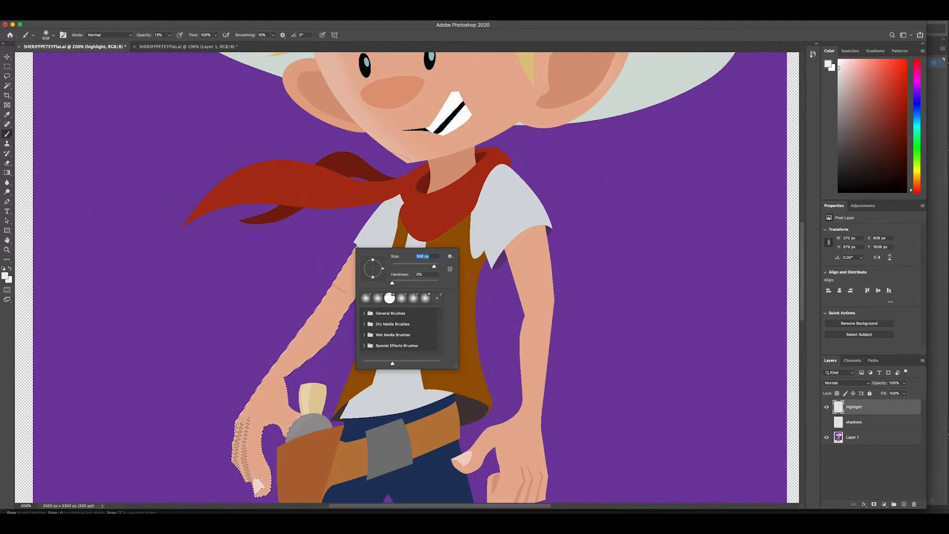
pyautogui.moveTo(433, 267)
pyautogui.mouseDown()
pyautogui.moveTo(423, 269)
pyautogui.moveTo(431, 267)
pyautogui.mouseUp()
pyautogui.click(330, 208)
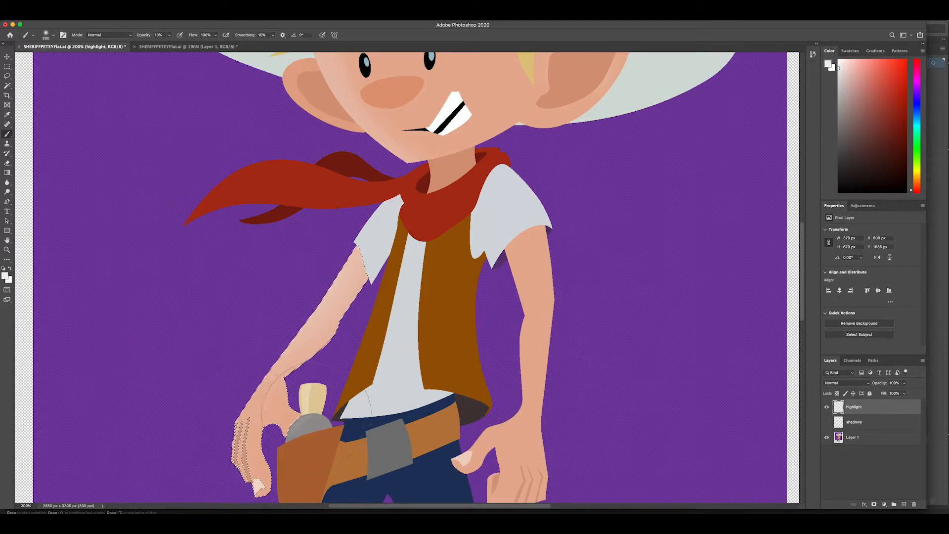
pyautogui.press('super+equal')
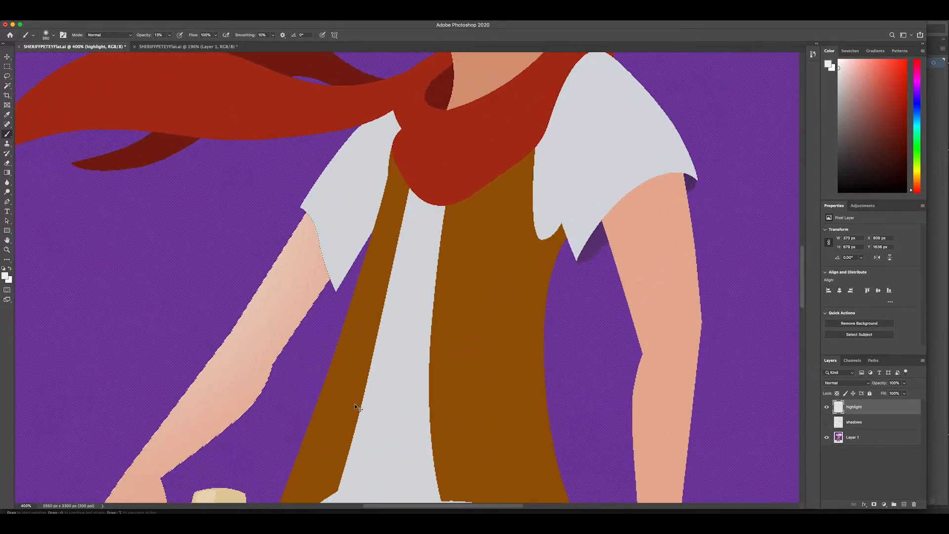
pyautogui.moveTo(367, 391)
pyautogui.mouseDown()
pyautogui.moveTo(532, 313)
pyautogui.moveTo(530, 301)
pyautogui.mouseUp()
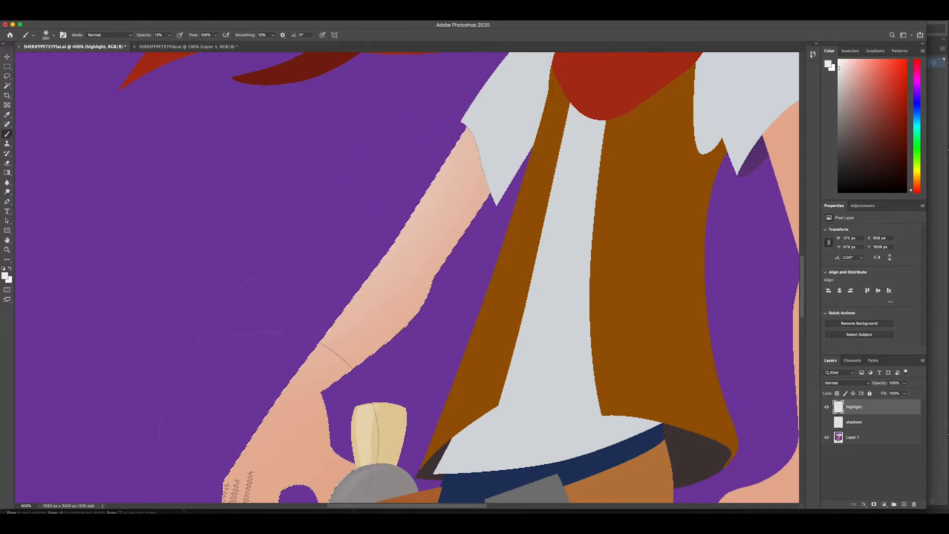
pyautogui.moveTo(442, 271); pyautogui.dragTo(411, 211)
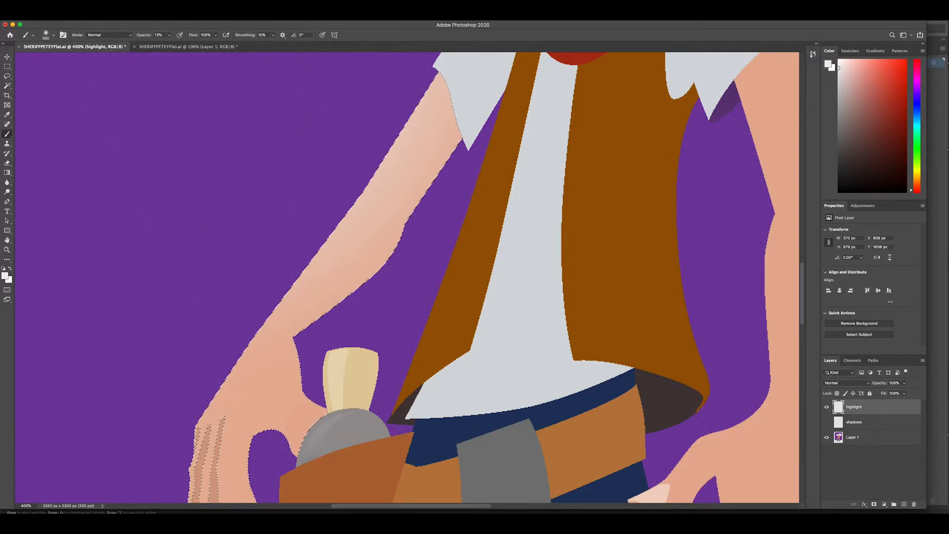
# Turn the display of Selection Edges off and back on around the arm.
pyautogui.click(153, 21)
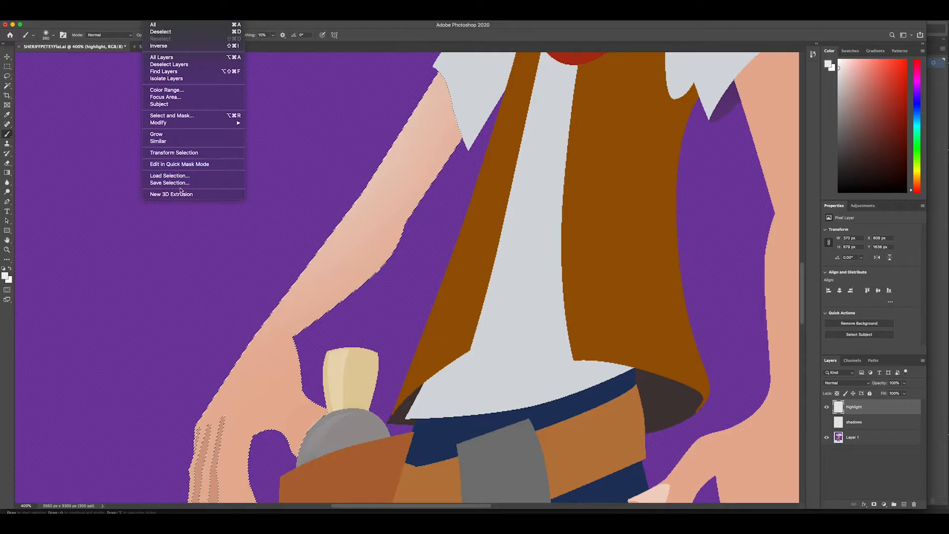
pyautogui.moveTo(205, 18)
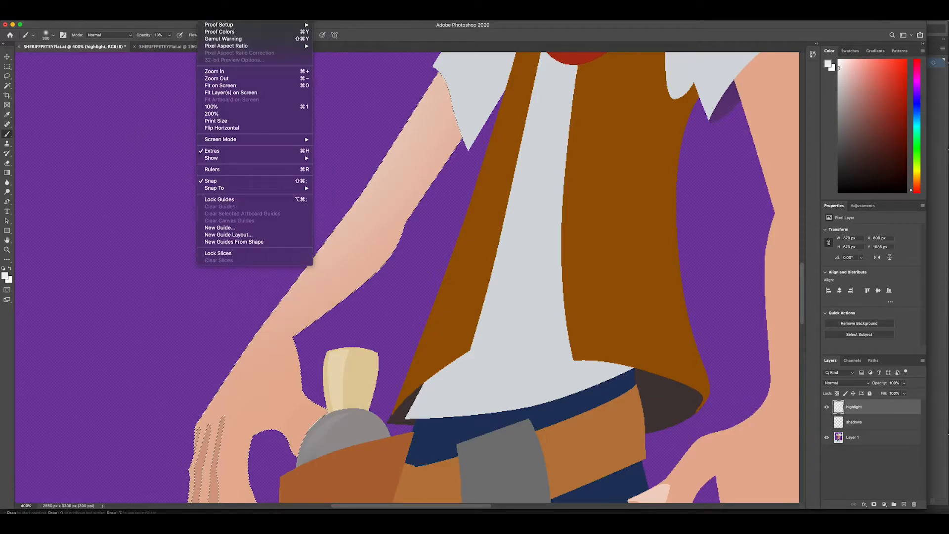
pyautogui.moveTo(210, 161)
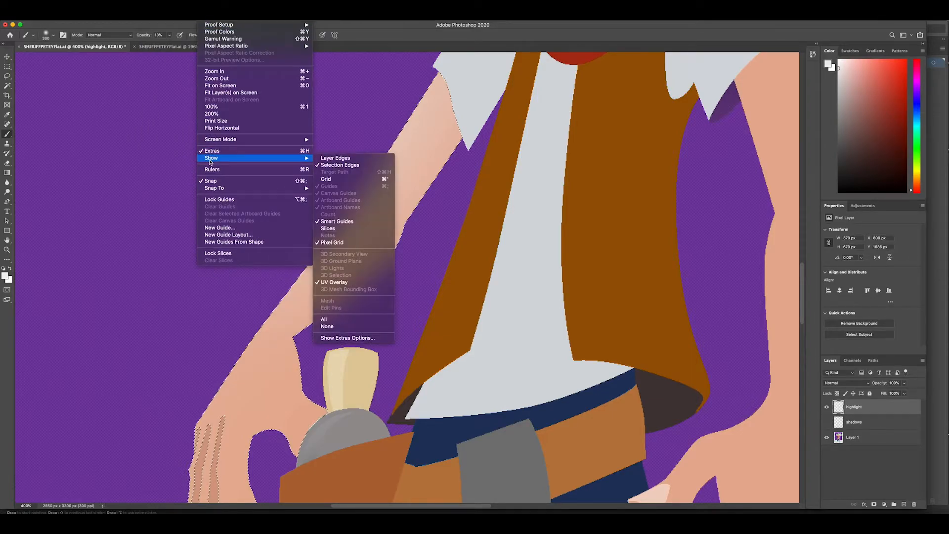
pyautogui.click(355, 167)
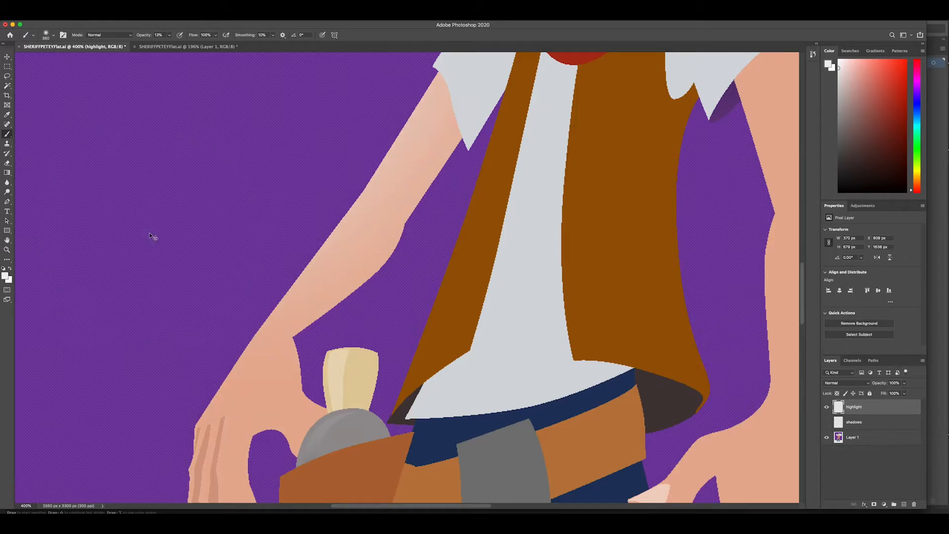
pyautogui.click(165, 20)
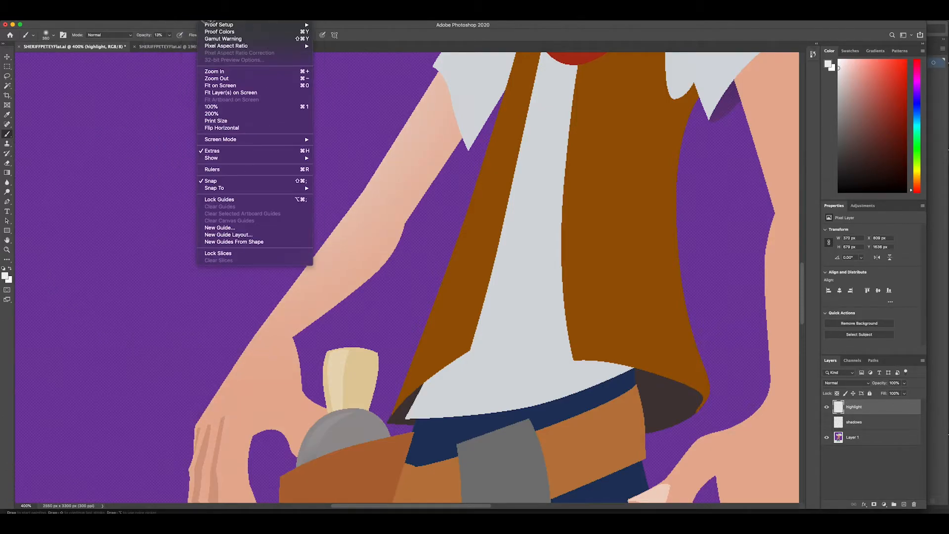
pyautogui.moveTo(304, 160)
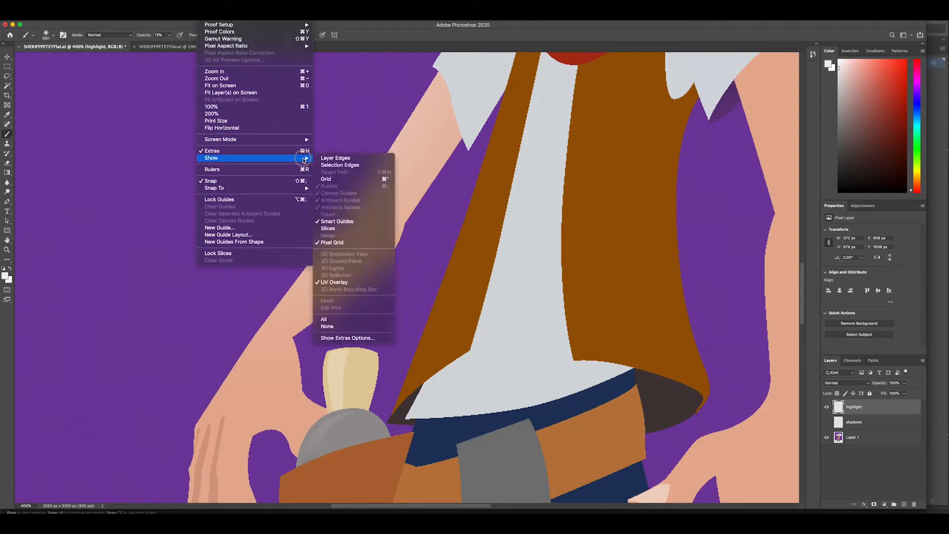
pyautogui.click(340, 164)
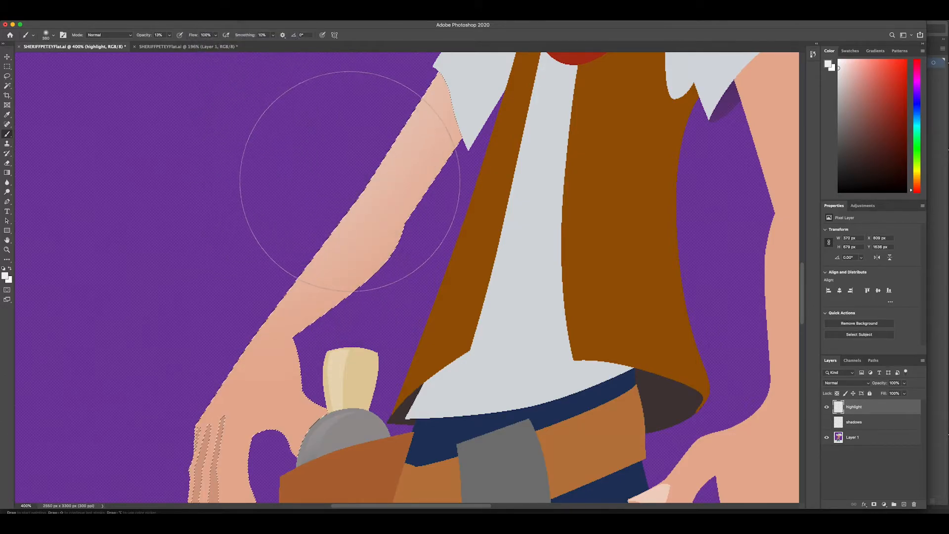
# Toggle the display of extras to hide and redisplay the arm's selection outline, and clear the selection.
pyautogui.press('super+h')
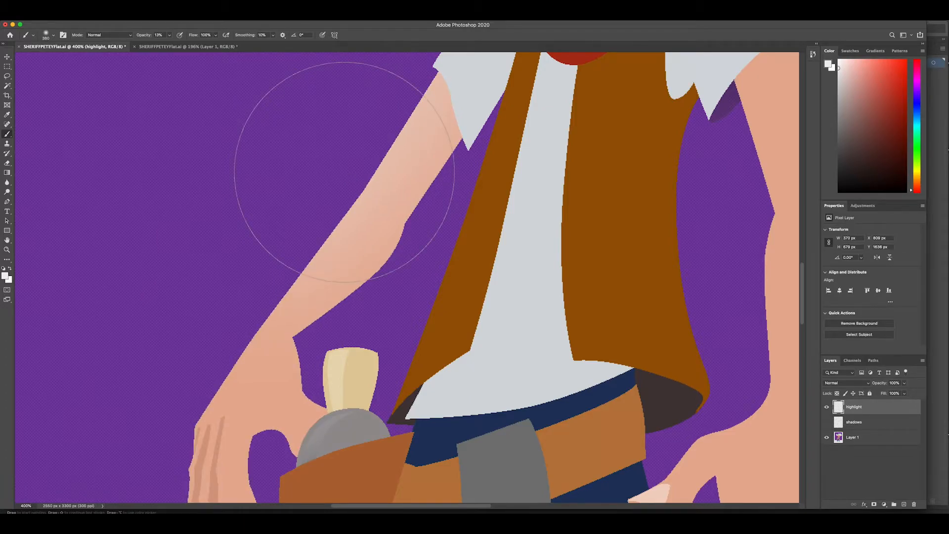
pyautogui.press('super+h')
pyautogui.press('super+h')
pyautogui.hotkey('ctrl', '-')
pyautogui.hotkey('ctrl', '-')
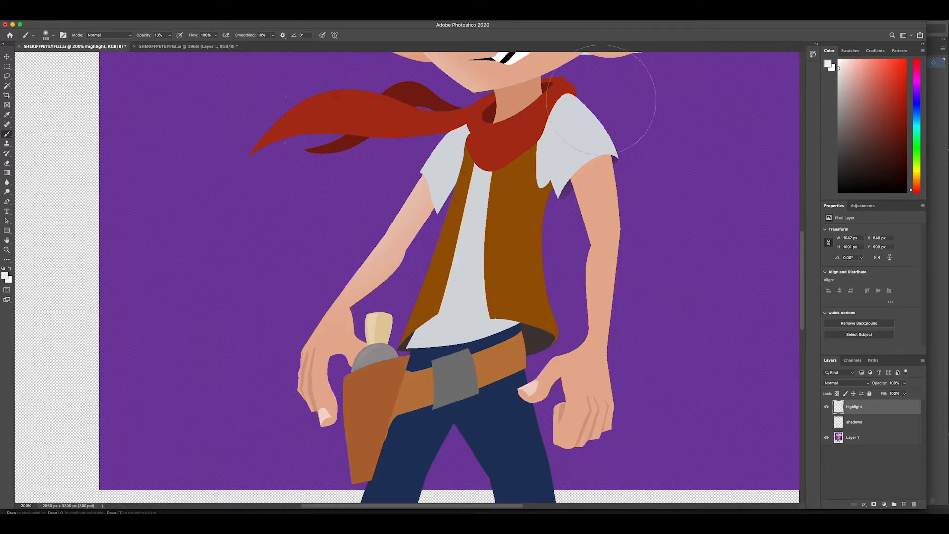
# Make the shadows layer visible and review the whole character with shadows and highlights combined.
pyautogui.moveTo(567, 151); pyautogui.dragTo(544, 214)
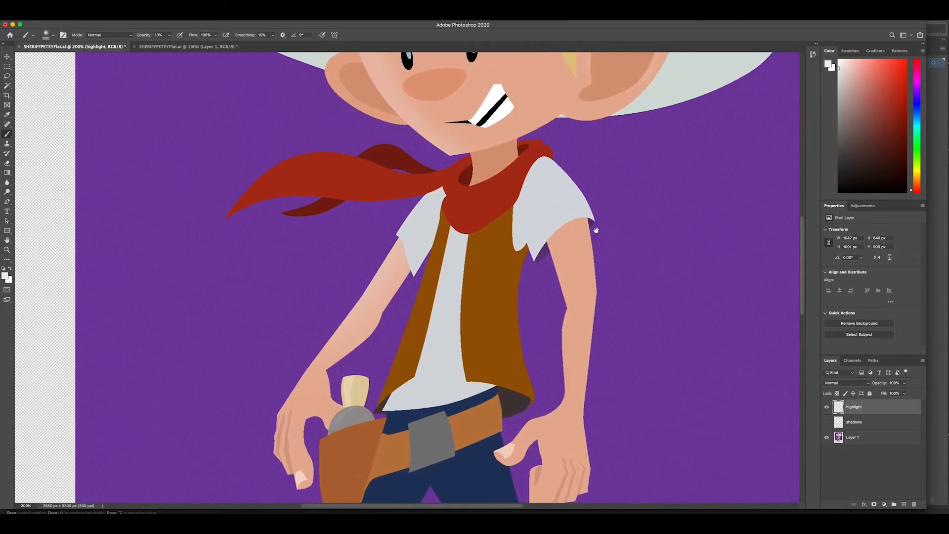
pyautogui.click(826, 421)
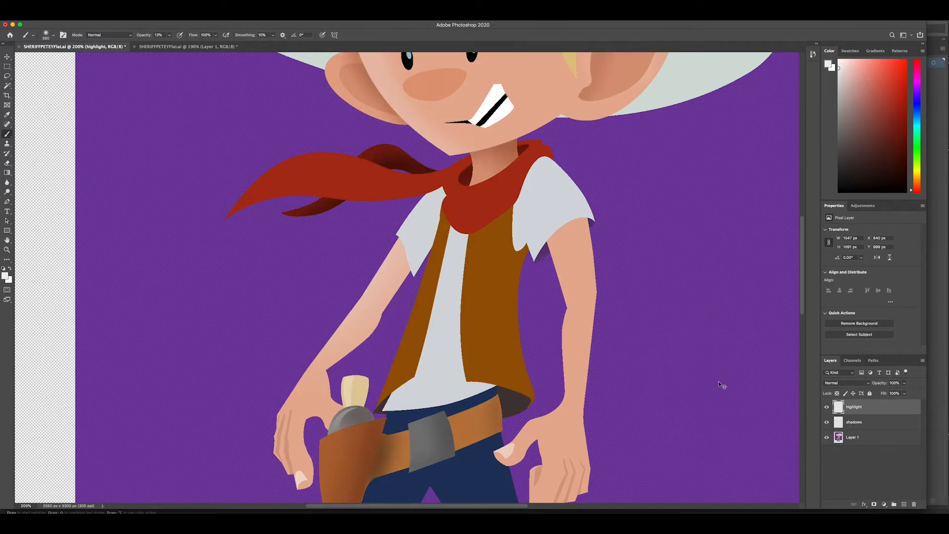
pyautogui.press('super+minus')
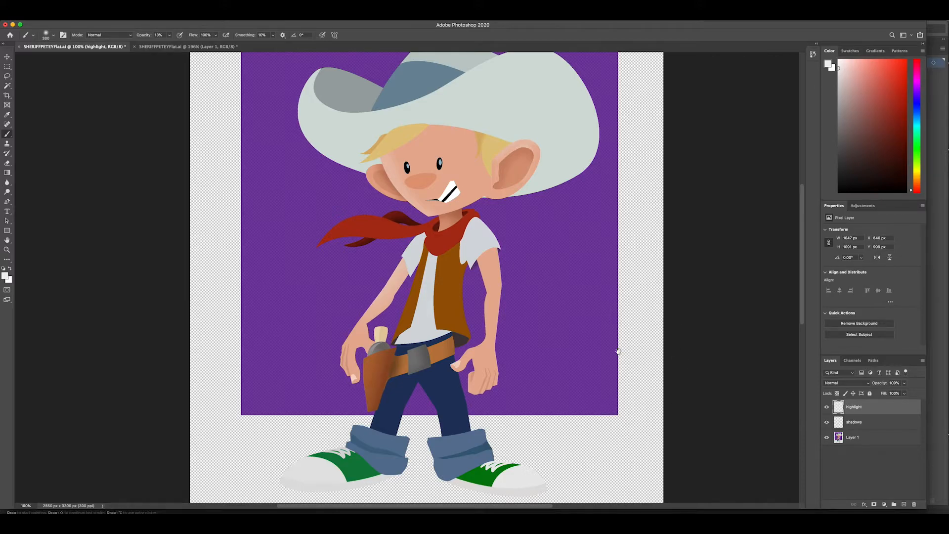
pyautogui.scroll(-5, 618, 350)
pyautogui.moveTo(625, 304); pyautogui.dragTo(621, 328)
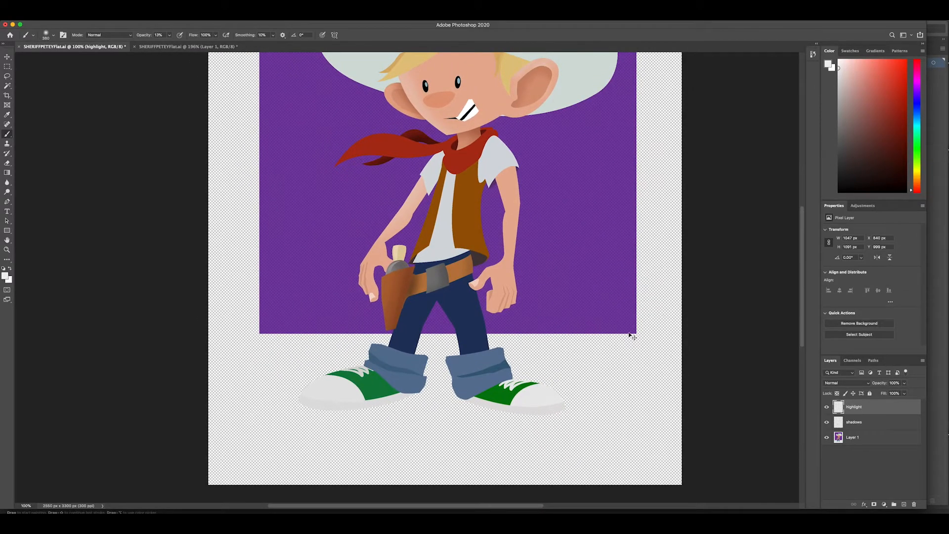
pyautogui.press('super+minus')
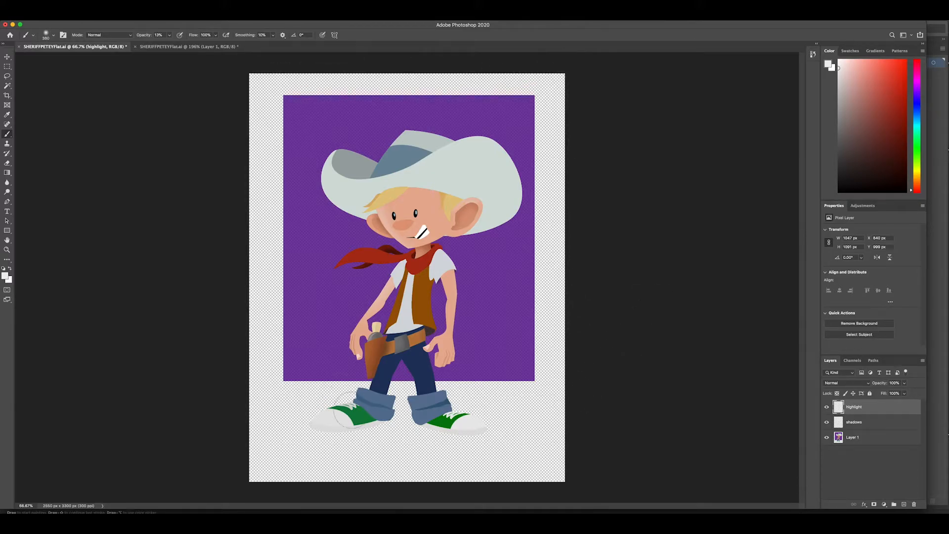
pyautogui.press('z')
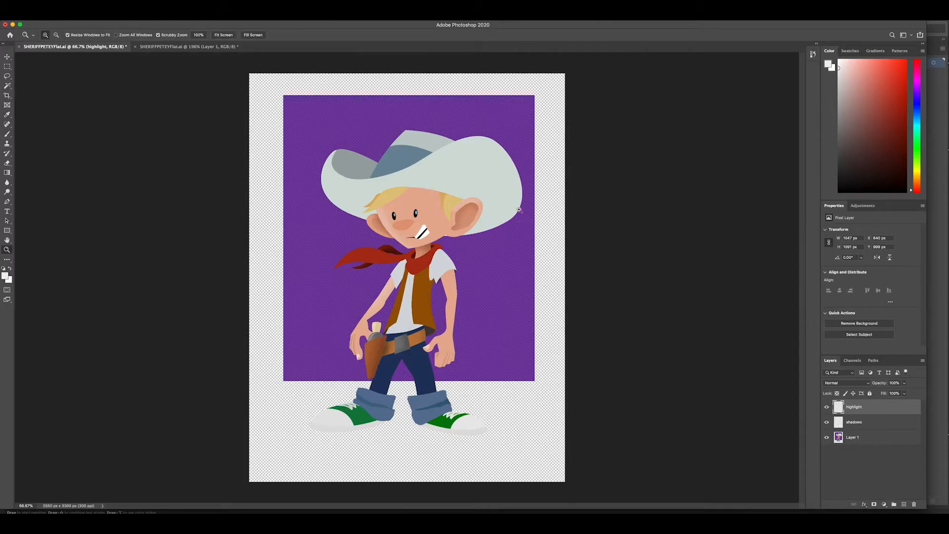
pyautogui.moveTo(527, 85); pyautogui.dragTo(519, 148)
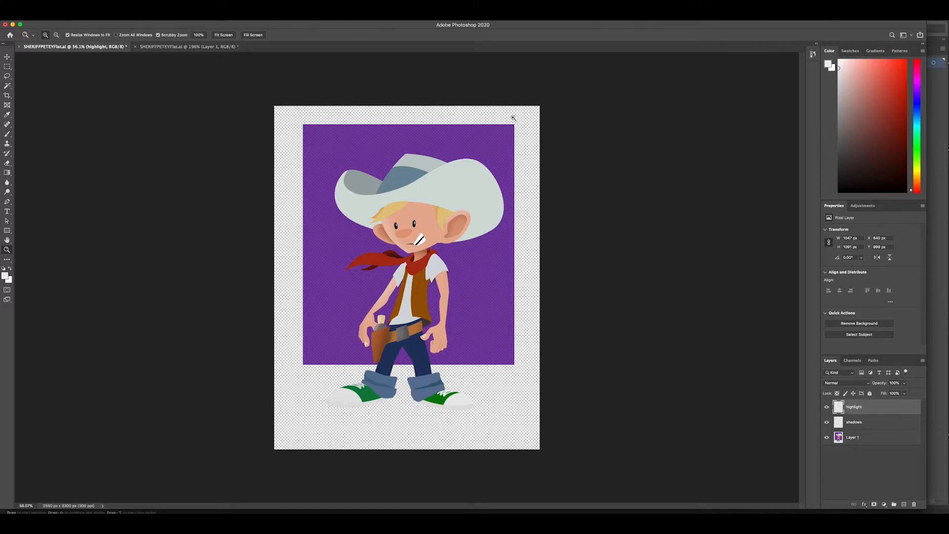
# Create a new empty layer and move it beneath Layer 1 at the bottom of the layer stack.
pyautogui.click(869, 438)
pyautogui.click(903, 504)
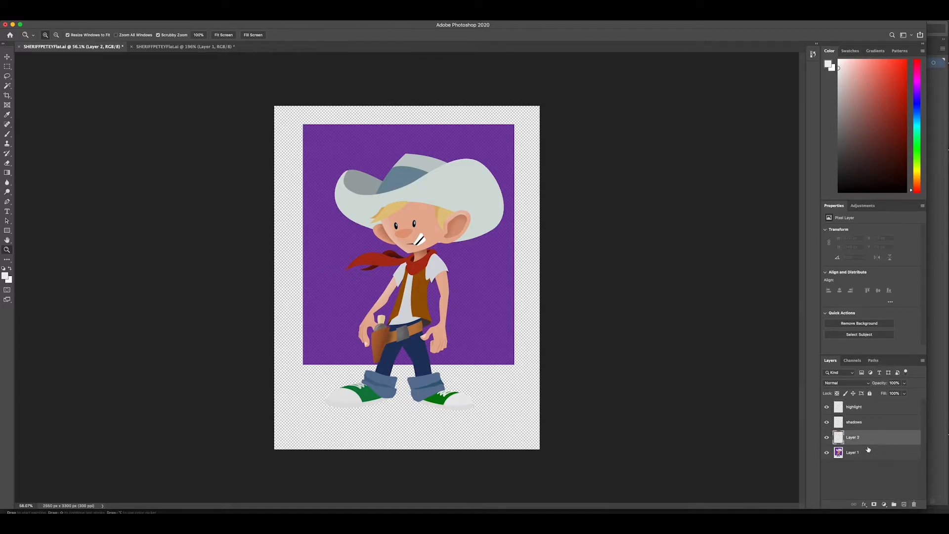
pyautogui.moveTo(868, 437); pyautogui.dragTo(869, 466)
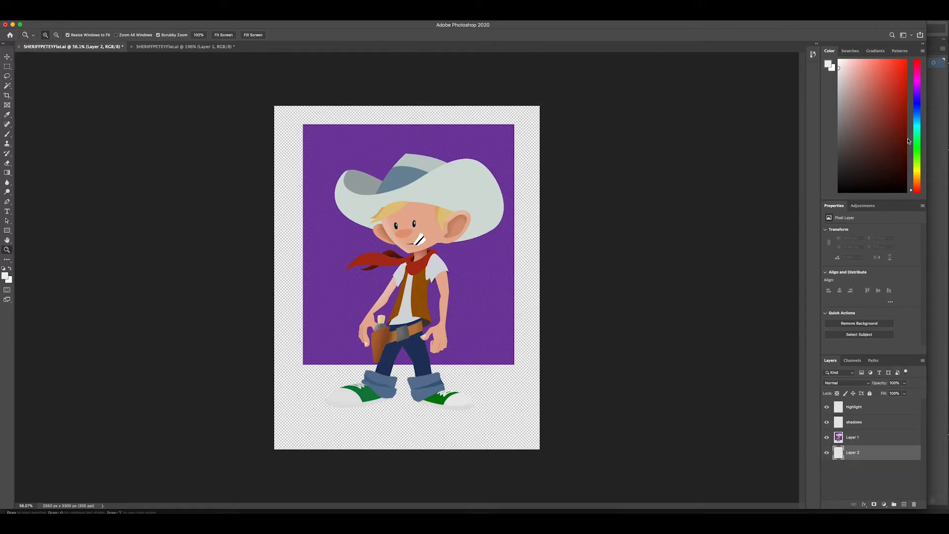
# Choose a medium blue foreground color, fill the entire canvas of Layer 2 with it, and clear the selection.
pyautogui.click(915, 125)
pyautogui.click(881, 134)
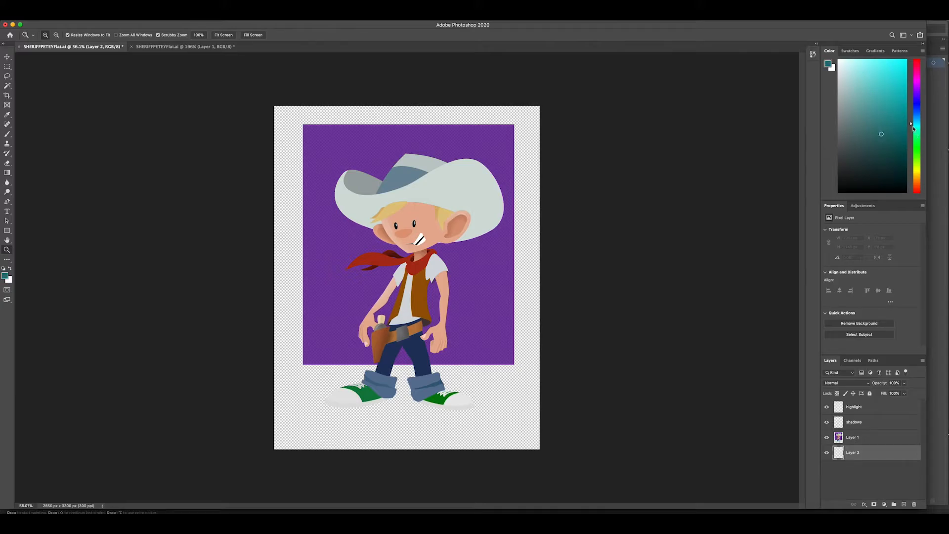
pyautogui.moveTo(915, 123); pyautogui.dragTo(915, 112)
pyautogui.click(881, 79)
pyautogui.hotkey('ctrl', 'a')
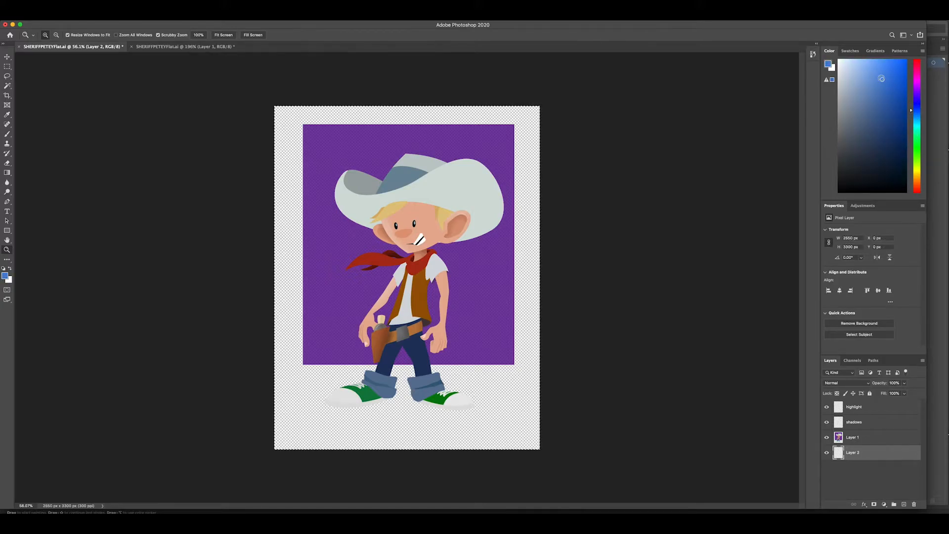
pyautogui.hotkey('alt', 'BackSpace')
pyautogui.hotkey('ctrl', 'd')
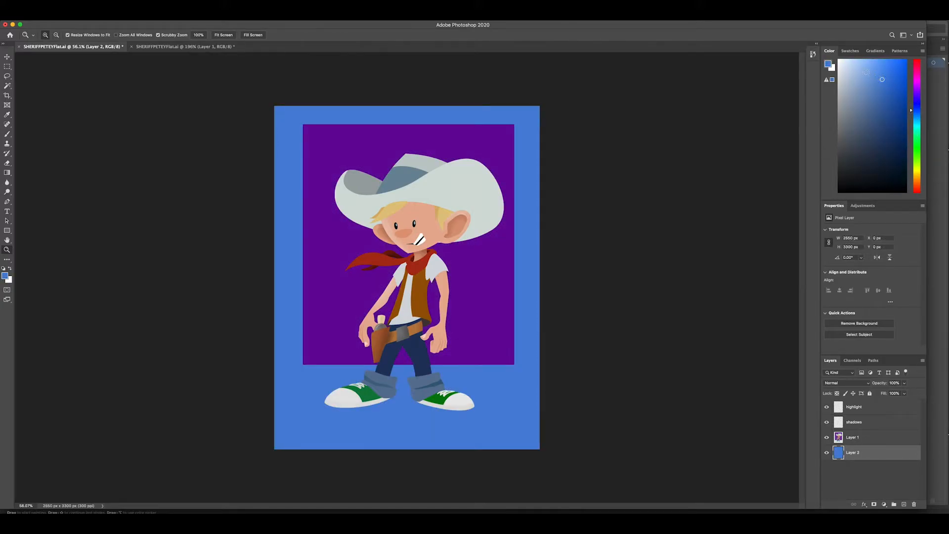
# Recolor the blue background layer with Hue/Saturation, using Hue -28, Saturation -64 and Lightness +45.
pyautogui.hotkey('ctrl', 'u')
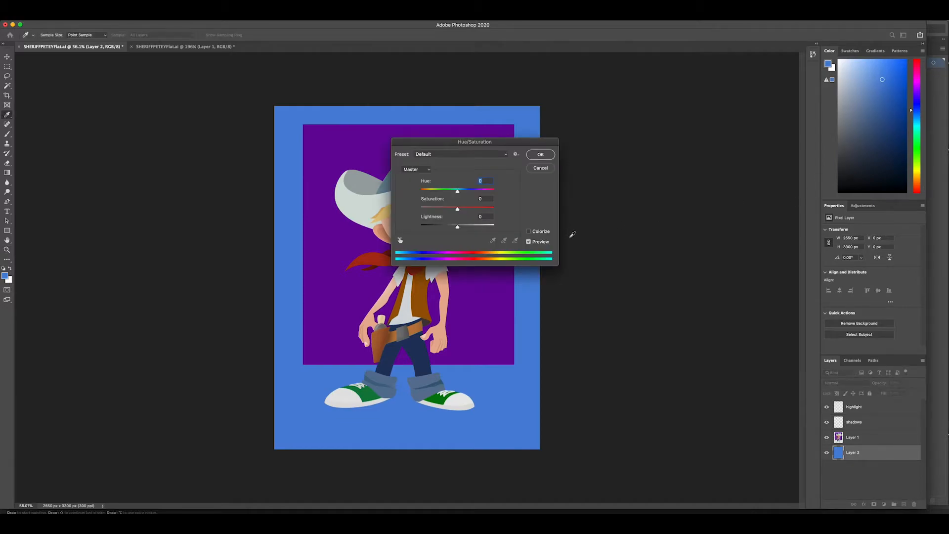
pyautogui.moveTo(517, 144); pyautogui.dragTo(669, 128)
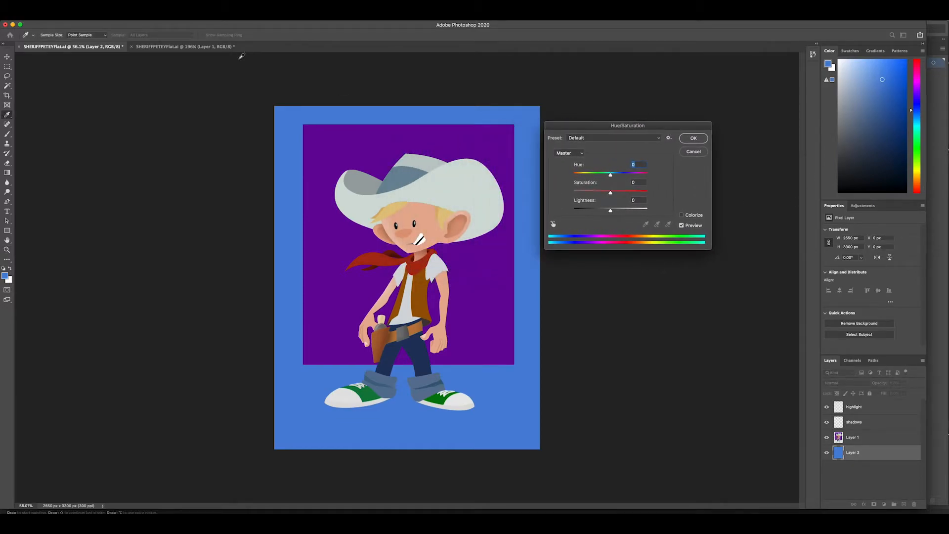
pyautogui.click(102, 21)
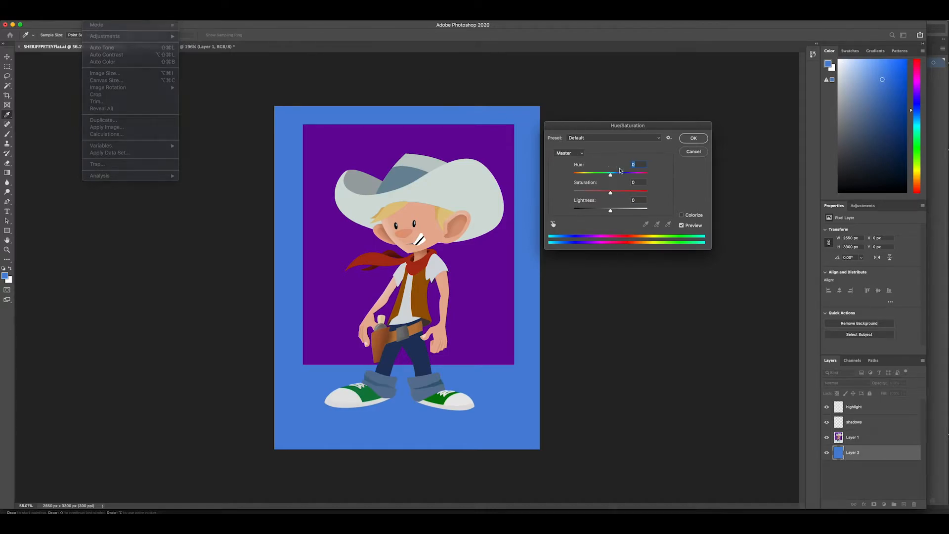
pyautogui.moveTo(611, 174); pyautogui.dragTo(627, 210)
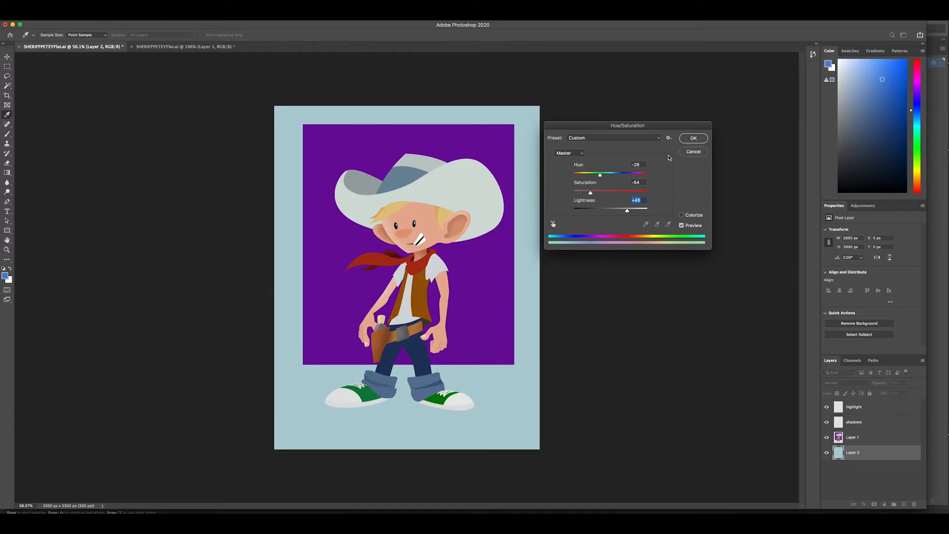
pyautogui.click(687, 138)
pyautogui.press('z')
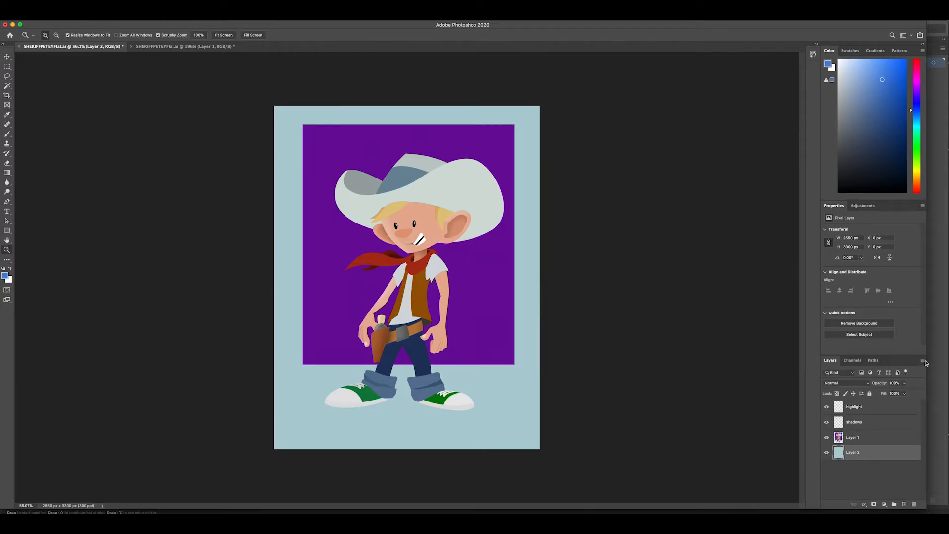
# Delete the pale blue Layer 2 from beneath the character.
pyautogui.moveTo(870, 458); pyautogui.dragTo(913, 504)
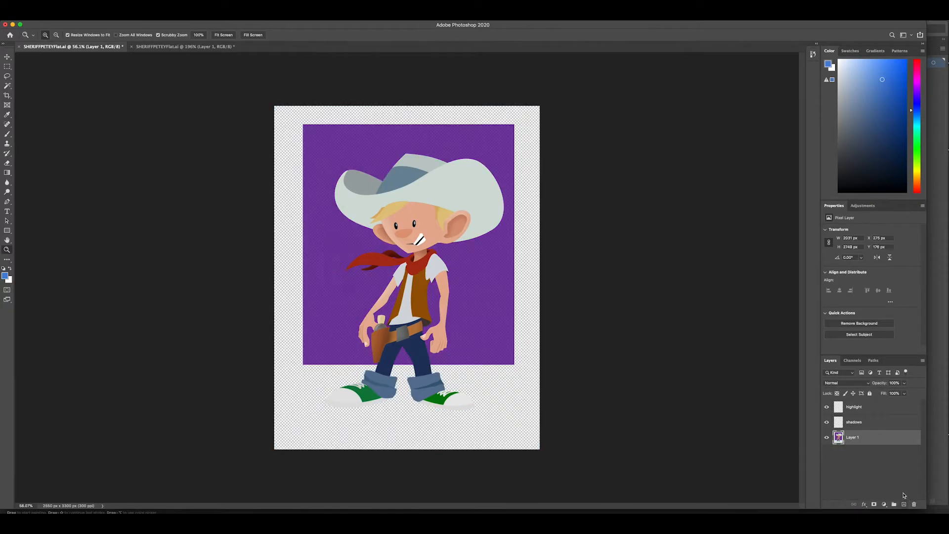
pyautogui.rightClick(859, 438)
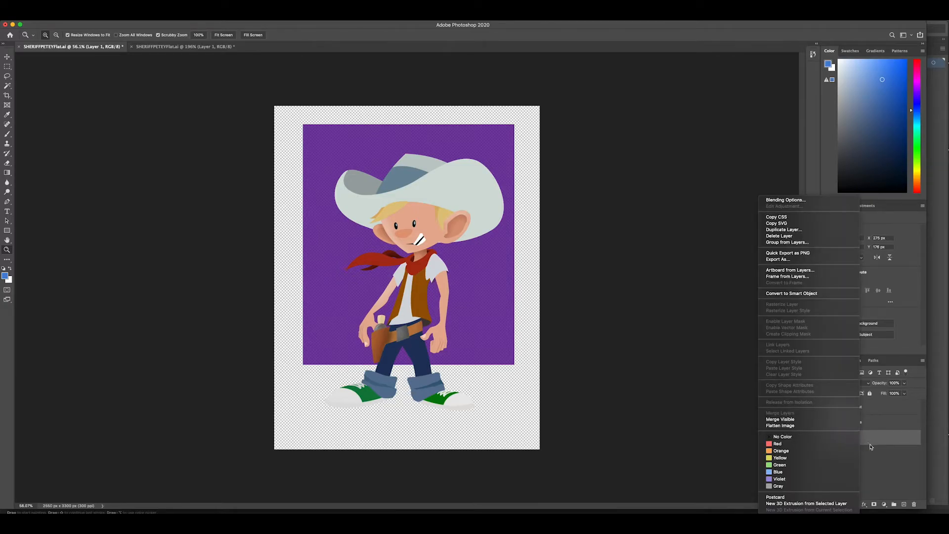
pyautogui.click(880, 458)
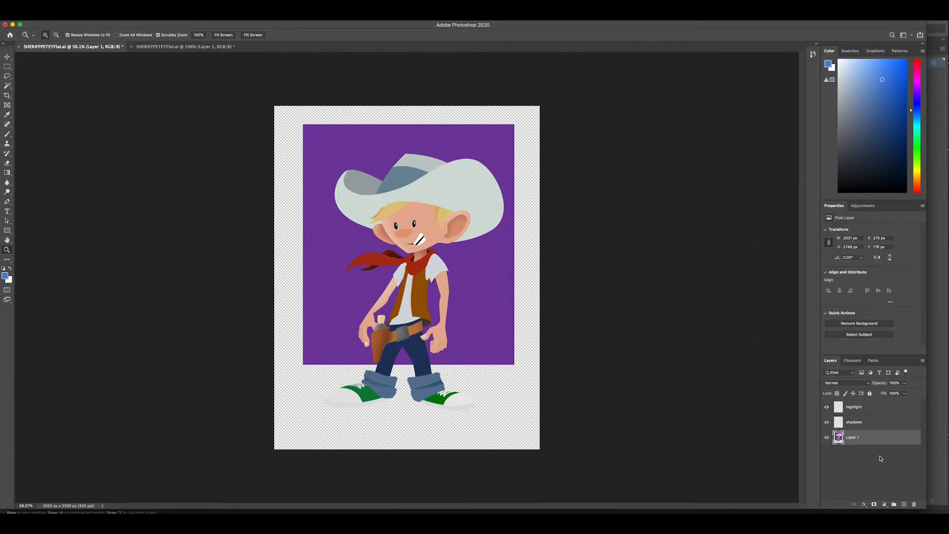
pyautogui.rightClick(871, 442)
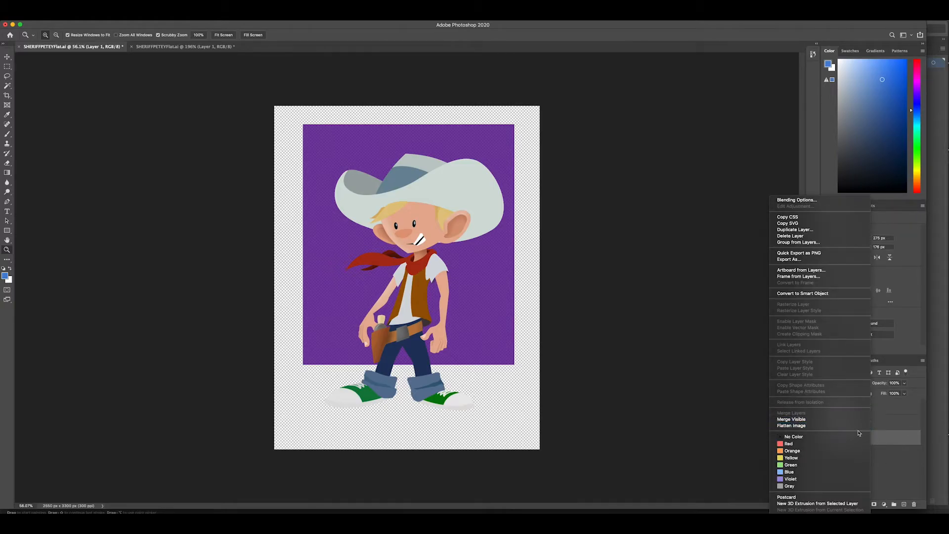
pyautogui.click(823, 420)
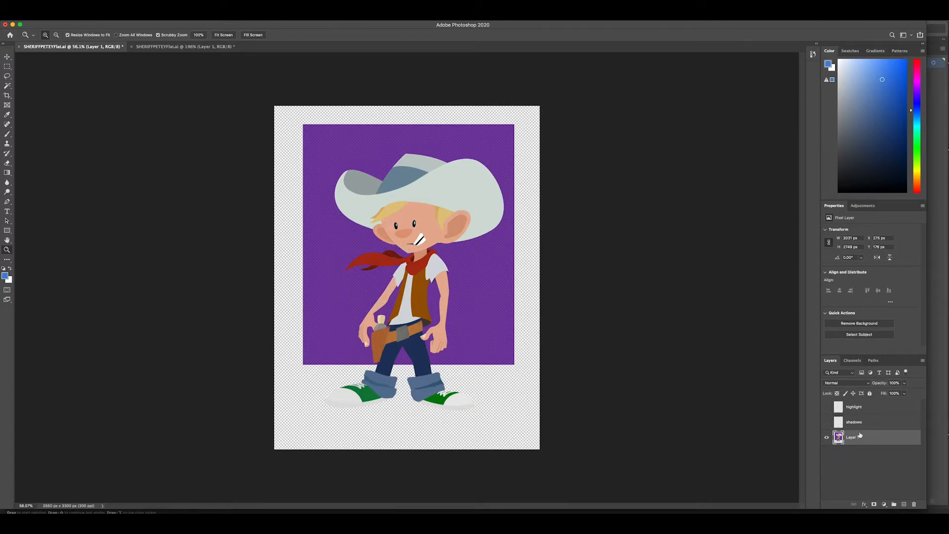
pyautogui.rightClick(828, 426)
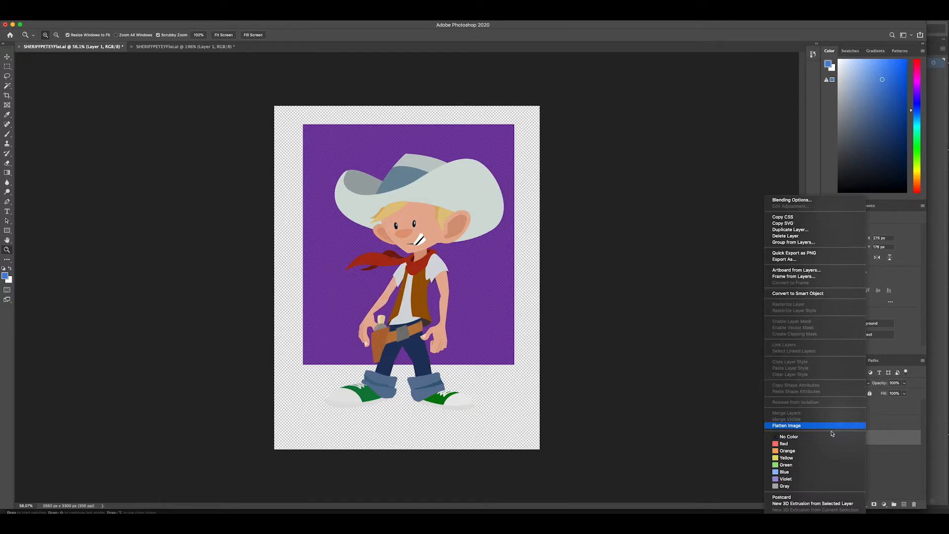
pyautogui.click(829, 426)
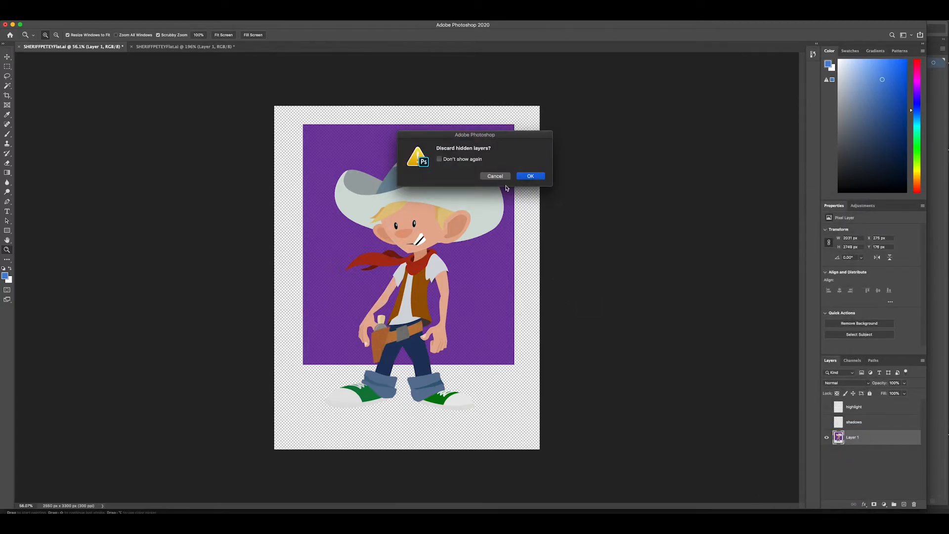
pyautogui.click(497, 177)
pyautogui.click(826, 406)
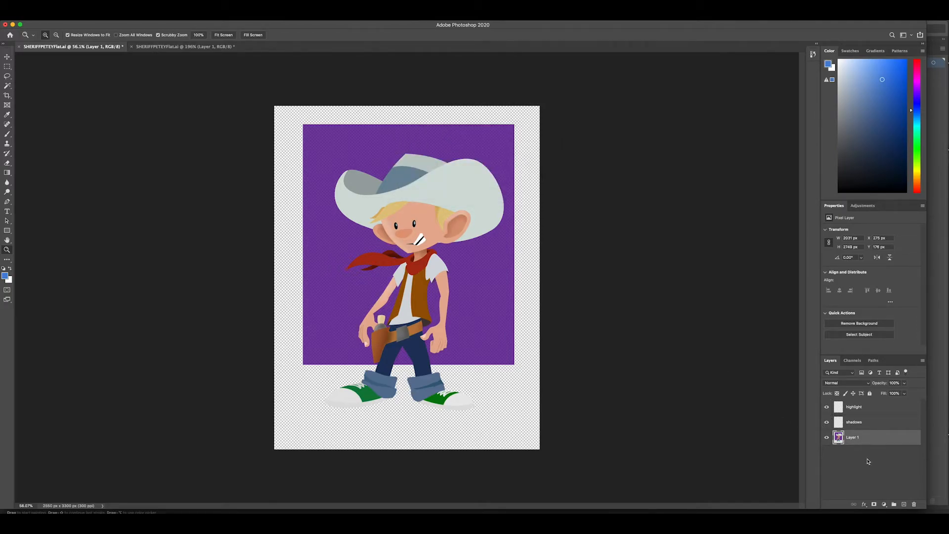
# Create a new layer beneath Layer 1 and fill the entire canvas on it with white.
pyautogui.click(905, 505)
pyautogui.moveTo(863, 437); pyautogui.dragTo(870, 462)
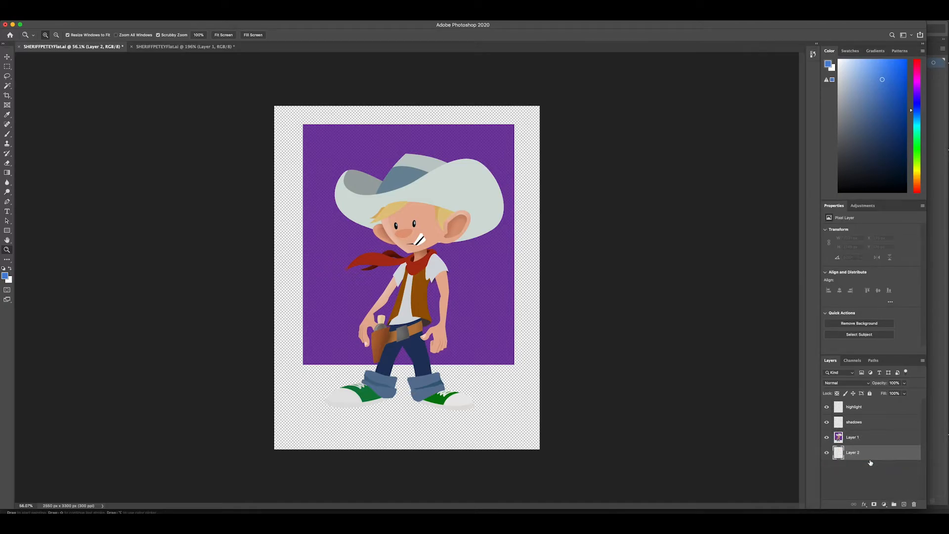
pyautogui.press('super+a')
pyautogui.hotkey('alt', 'BackSpace')
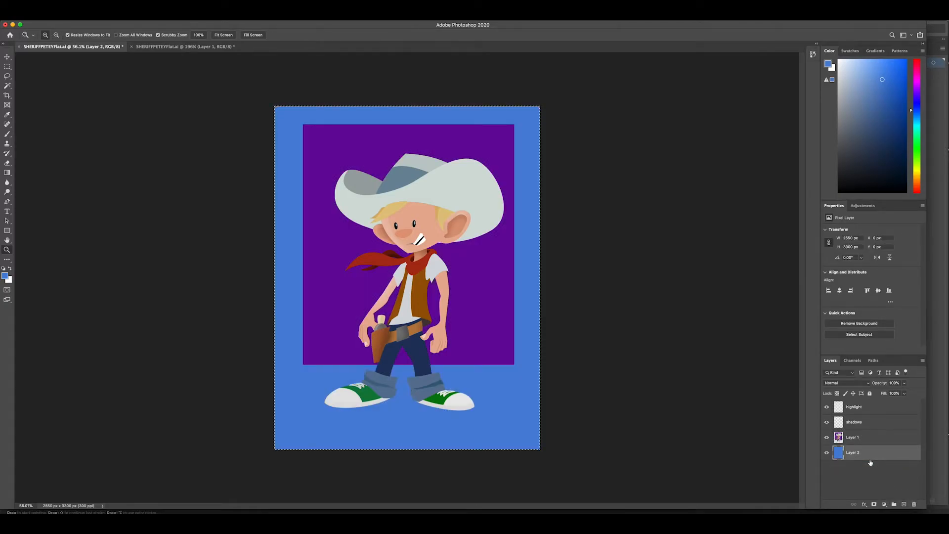
pyautogui.press('super+z')
pyautogui.press('d')
pyautogui.press('x')
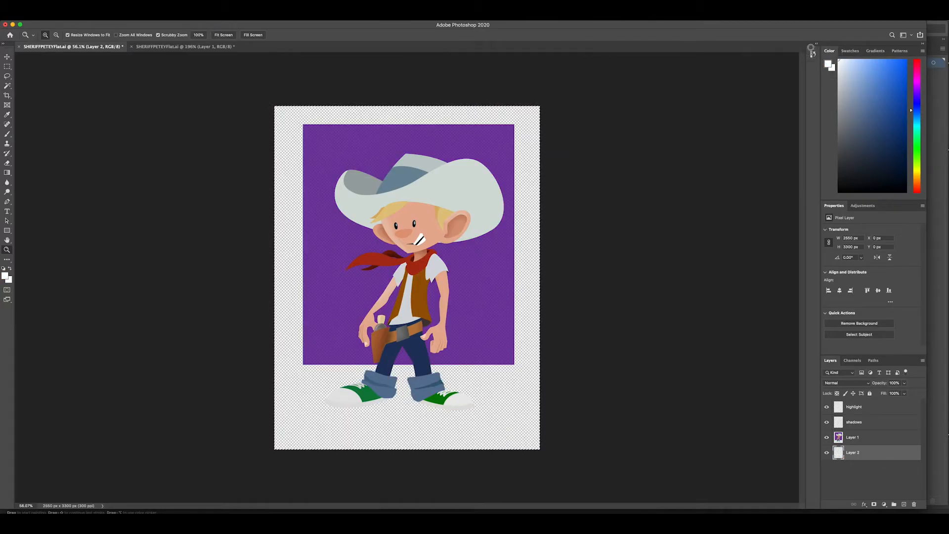
pyautogui.hotkey('alt', 'BackSpace')
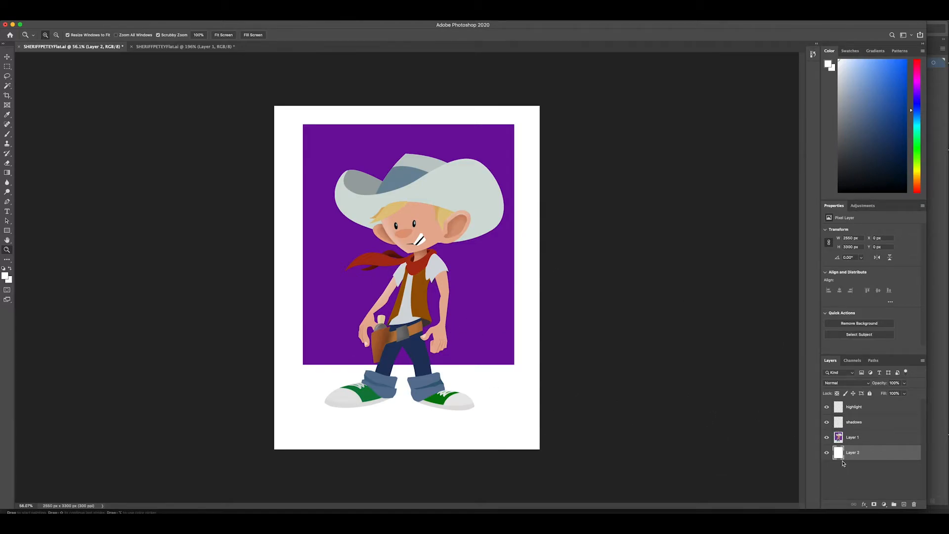
# Toggle Layer 2's visibility to compare the artwork with the white background and with transparency.
pyautogui.click(826, 455)
pyautogui.click(827, 456)
pyautogui.click(828, 457)
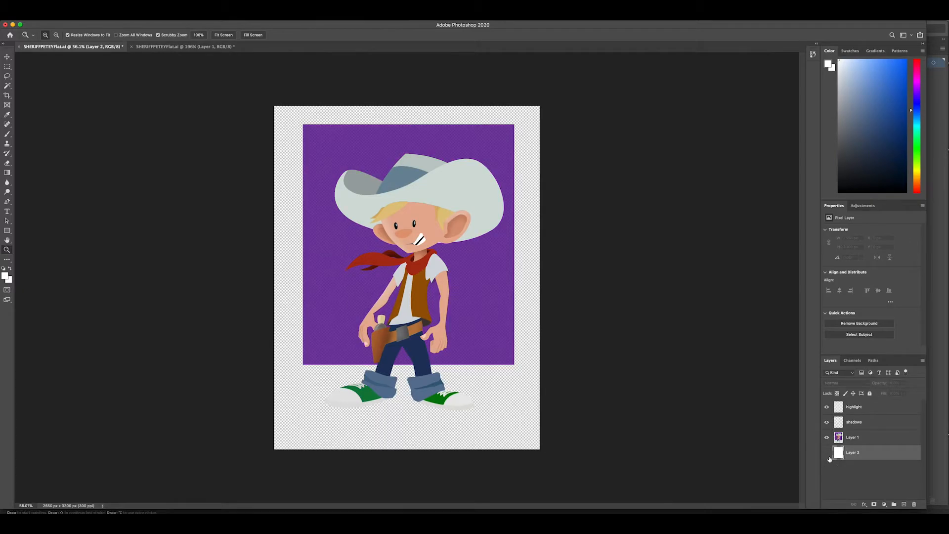
pyautogui.click(828, 457)
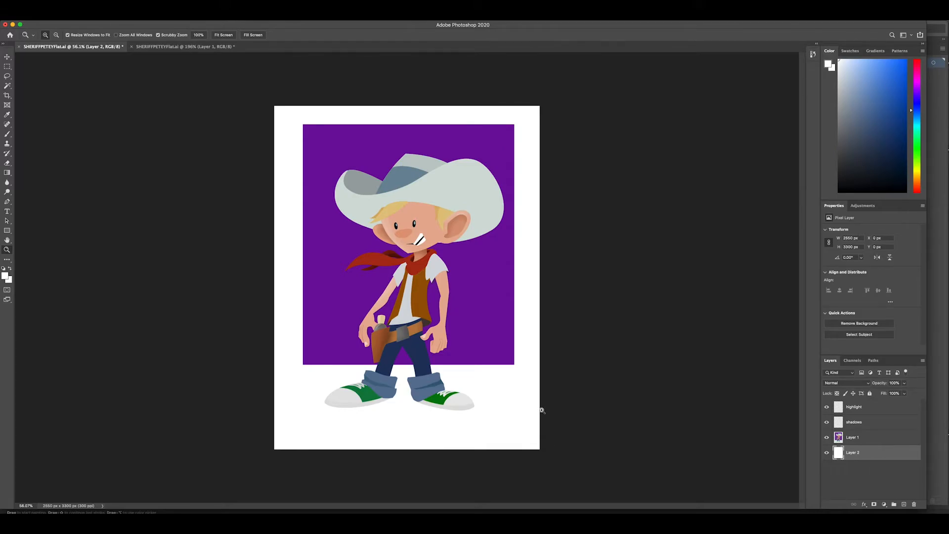
pyautogui.click(827, 454)
pyautogui.click(827, 454)
pyautogui.click(827, 453)
pyautogui.click(904, 482)
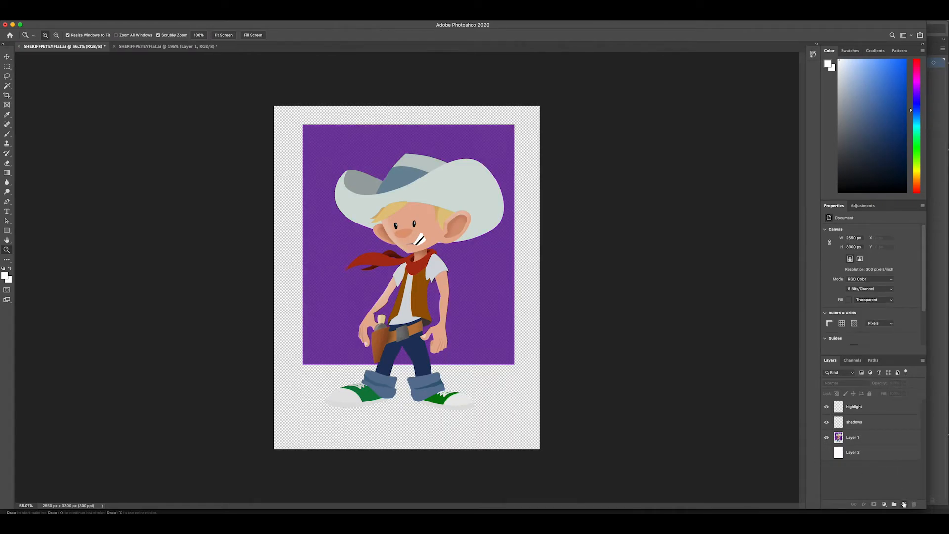
# Replace the white Layer 2 with a new empty layer beneath Layer 1, and make Layer 1 active.
pyautogui.moveTo(871, 456); pyautogui.dragTo(914, 504)
pyautogui.click(904, 504)
pyautogui.moveTo(868, 441); pyautogui.dragTo(871, 465)
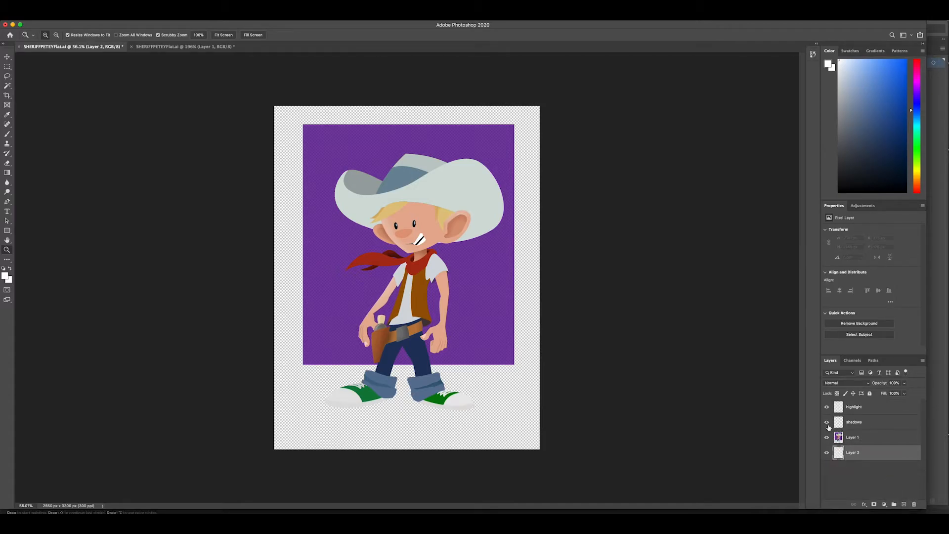
pyautogui.click(854, 479)
pyautogui.click(854, 439)
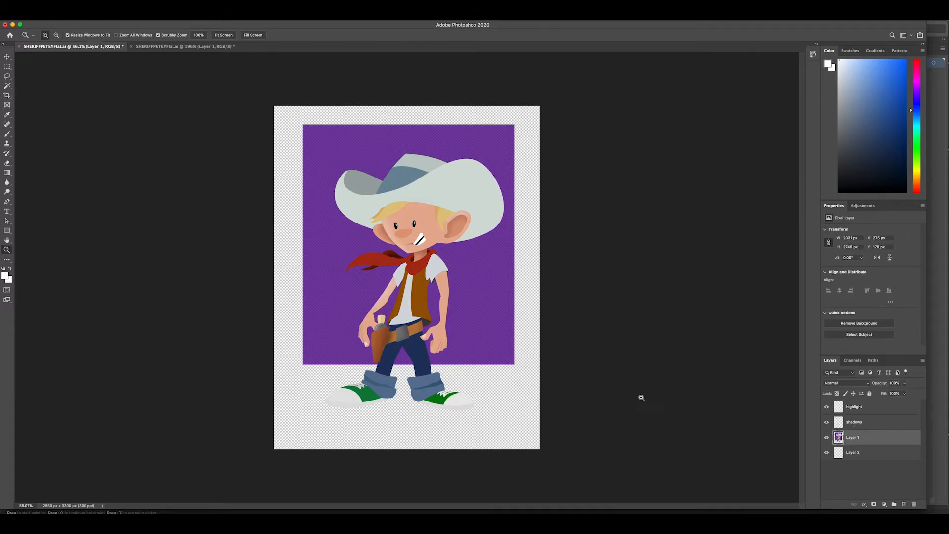
# Examine the pixel edges where the hat's gray brim meets the blue band and purple background.
pyautogui.click(648, 387)
pyautogui.click(651, 390)
pyautogui.click(651, 391)
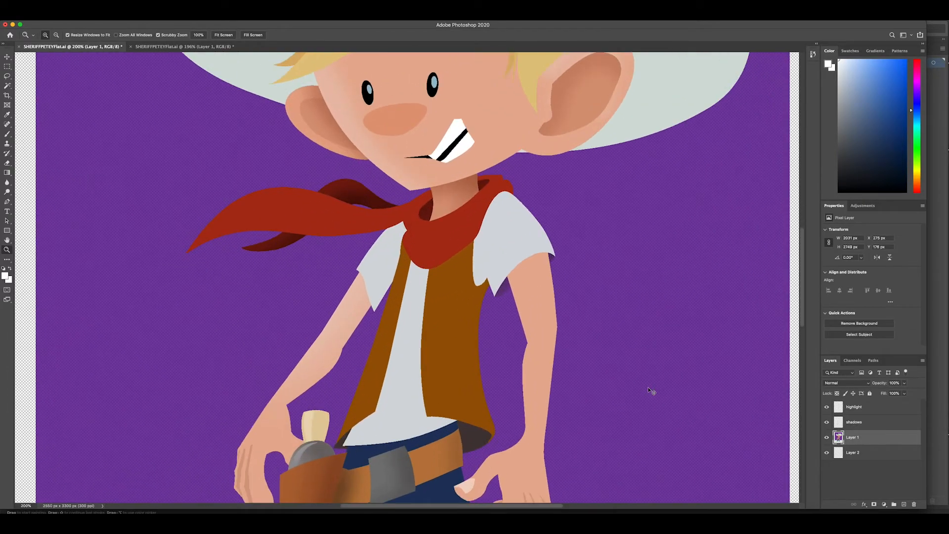
pyautogui.keyDown('alt'); pyautogui.click(651, 390); pyautogui.keyUp('alt')
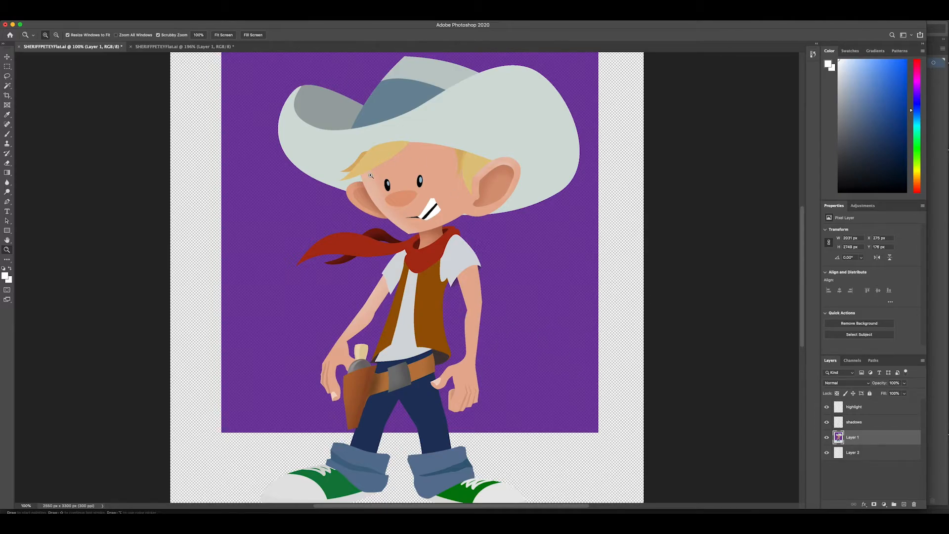
pyautogui.moveTo(298, 149); pyautogui.dragTo(309, 213)
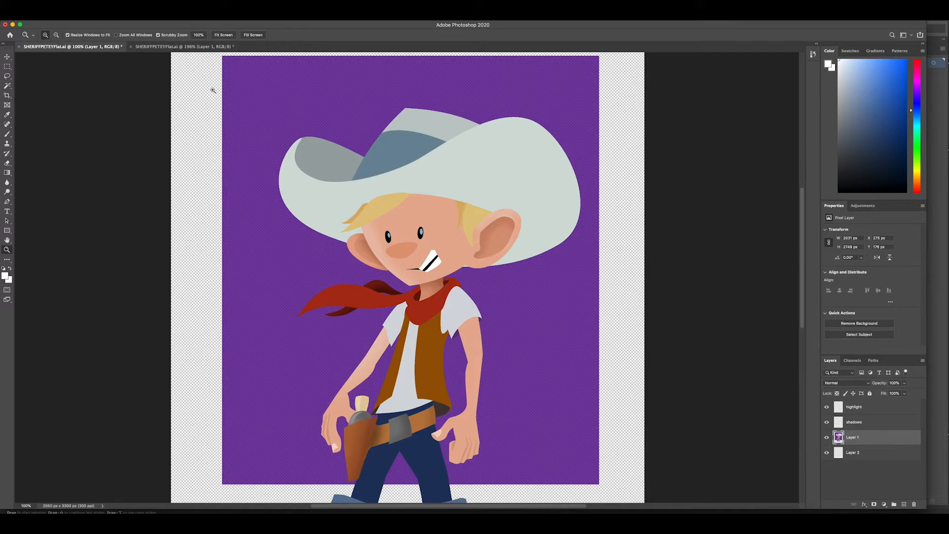
pyautogui.moveTo(362, 159); pyautogui.dragTo(380, 158)
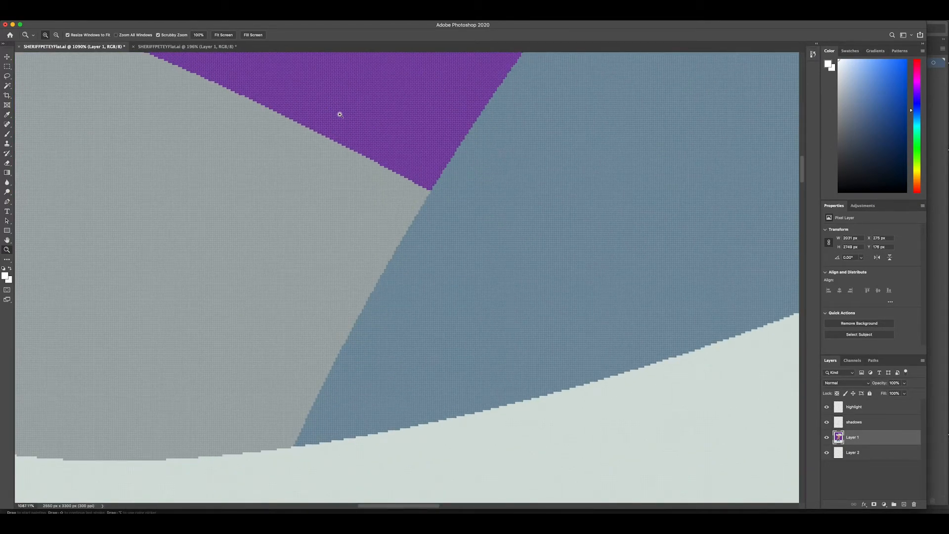
# Inspect the hat in the second open copy of SHERIFFPETEYFlat.ai and close that copy without saving.
pyautogui.click(198, 47)
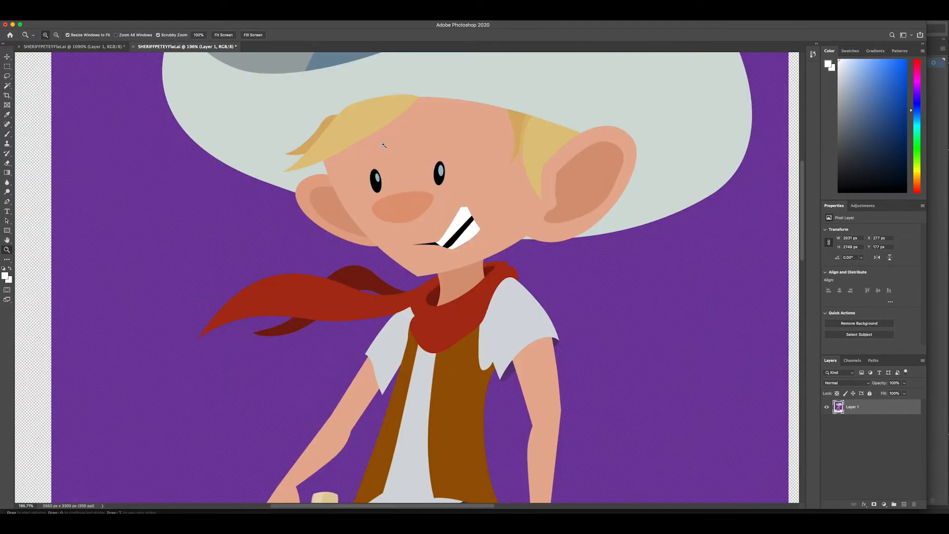
pyautogui.moveTo(355, 129); pyautogui.dragTo(339, 222)
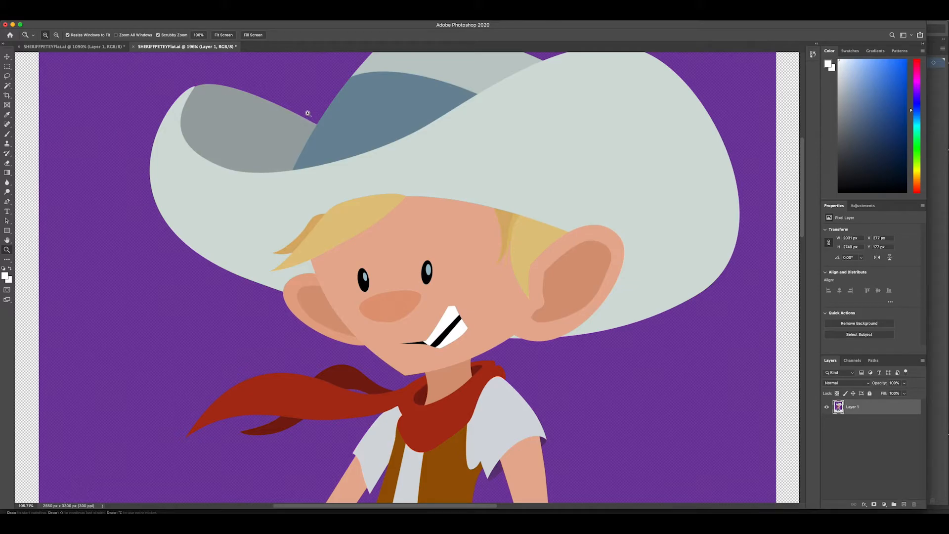
pyautogui.press('super+w')
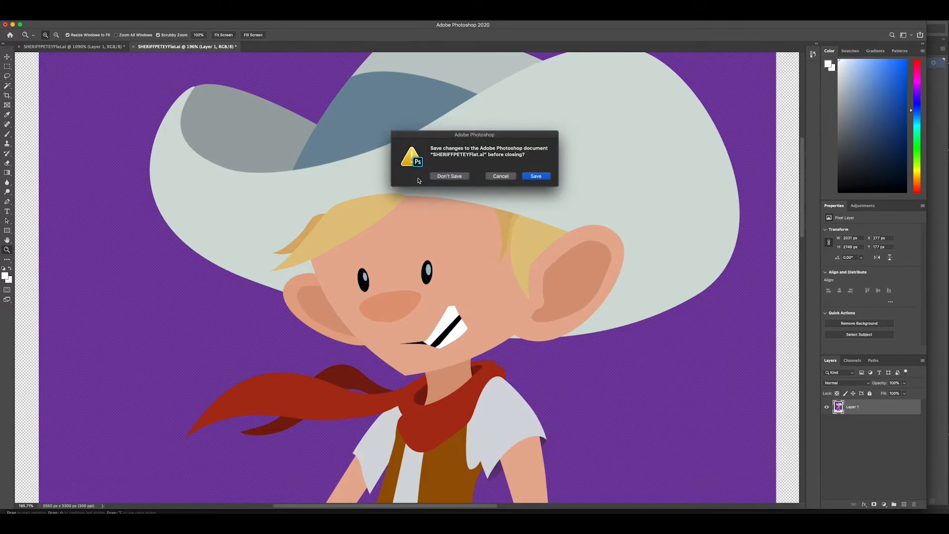
pyautogui.click(449, 176)
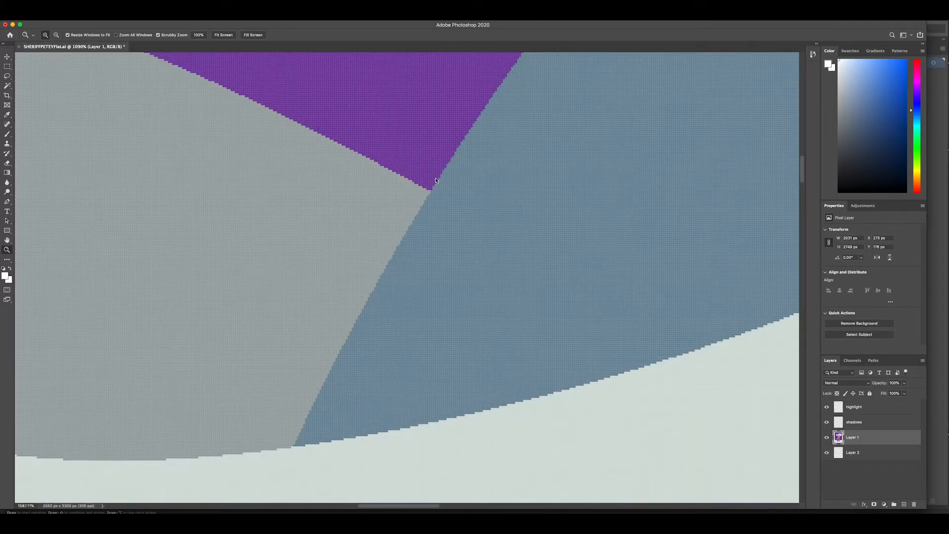
# Open SHERIFFPETEYFlat.ai again from the Assig4 folder, importing it at 8.5 × 11 inches, 300 pixels/inch, with Anti-aliased on.
pyautogui.press('super+o')
pyautogui.scroll(-1, 414, 178)
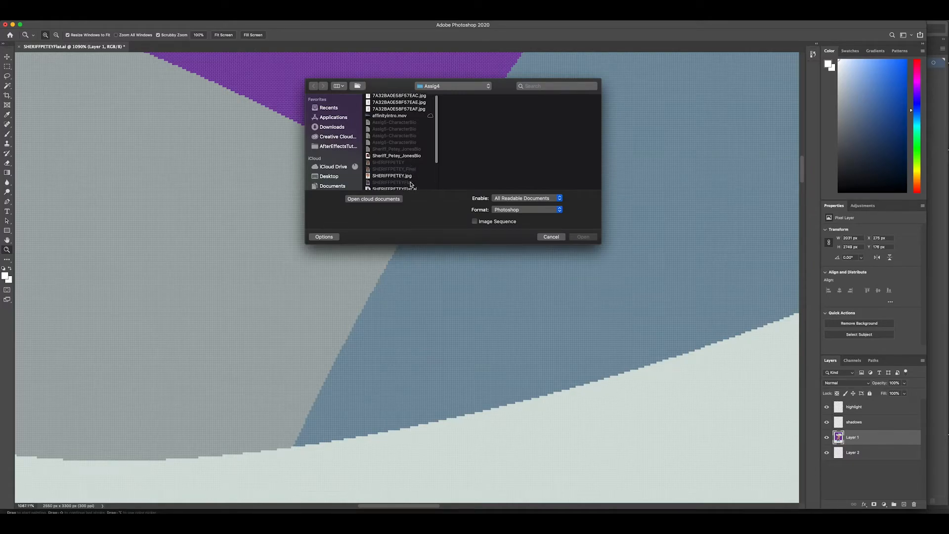
pyautogui.click(410, 186)
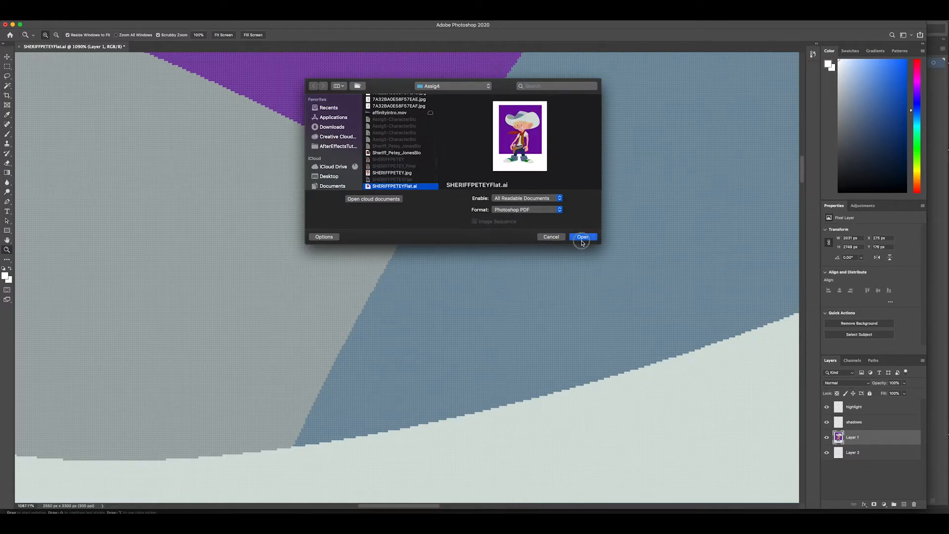
pyautogui.click(582, 238)
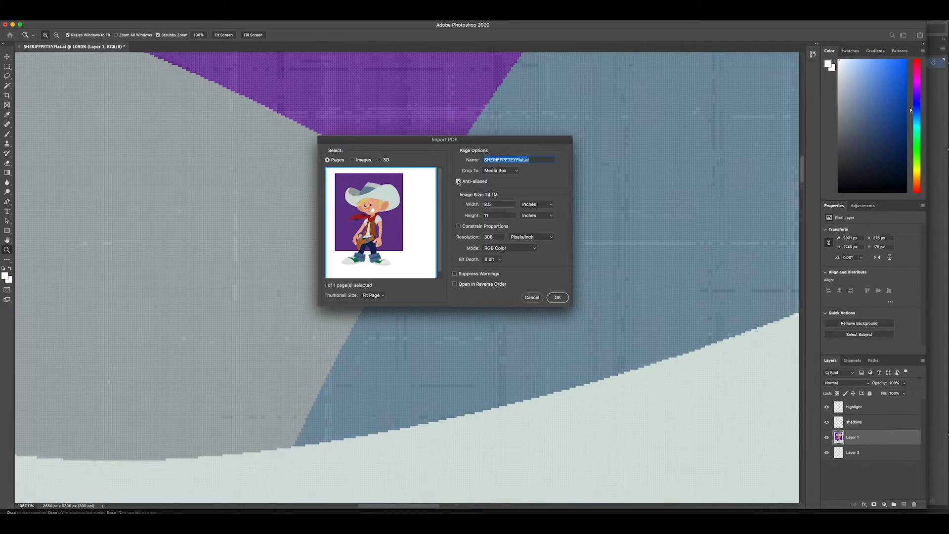
pyautogui.press('Return')
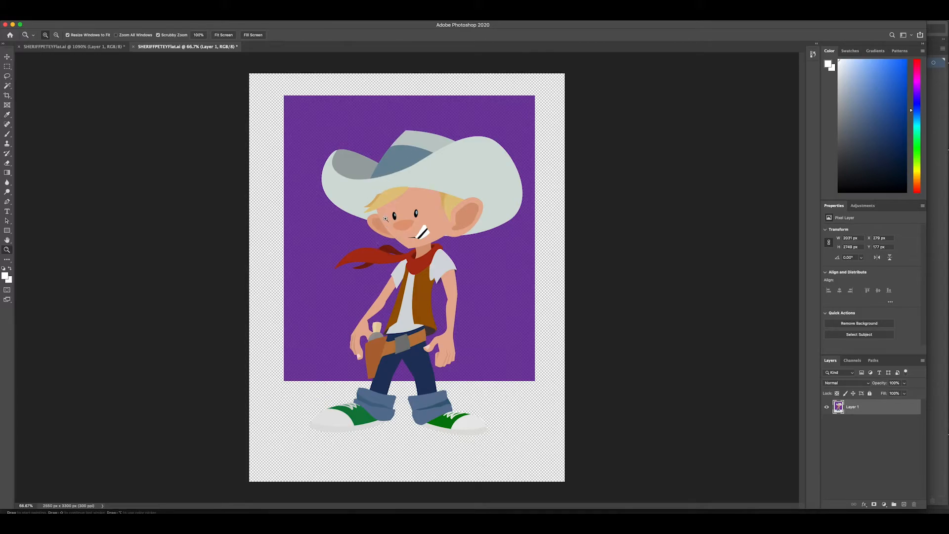
# Examine the edge pixels of the character's left-hand eye in the new import and duplicate Layer 1 twice.
pyautogui.moveTo(385, 219); pyautogui.dragTo(368, 140)
pyautogui.moveTo(472, 316); pyautogui.dragTo(292, 106)
pyautogui.moveTo(420, 168); pyautogui.dragTo(252, 166)
pyautogui.moveTo(568, 198)
pyautogui.mouseDown()
pyautogui.moveTo(420, 220)
pyautogui.moveTo(358, 251)
pyautogui.mouseUp()
pyautogui.moveTo(563, 170); pyautogui.dragTo(452, 299)
pyautogui.moveTo(549, 123); pyautogui.dragTo(419, 194)
pyautogui.moveTo(536, 207); pyautogui.dragTo(379, 177)
pyautogui.press('super+j')
pyautogui.press('super+j')
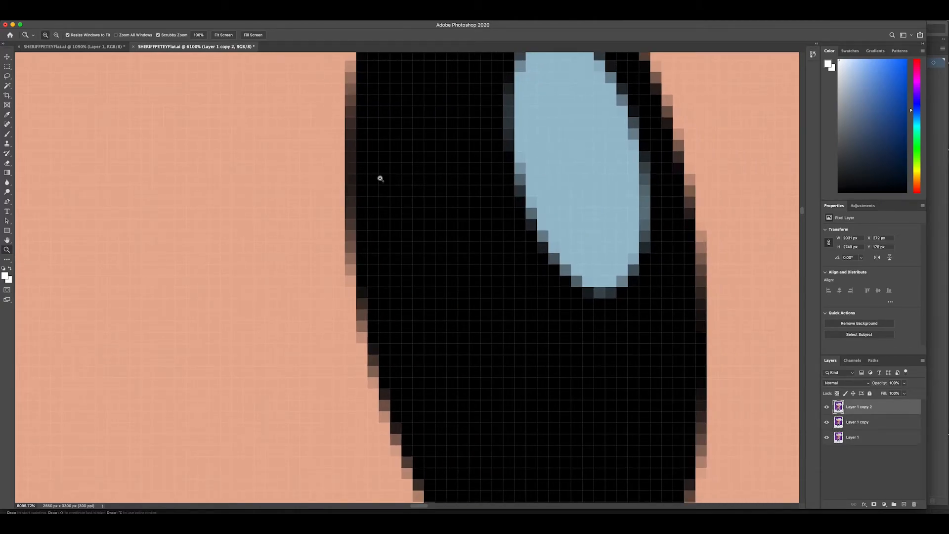
# Select the black area of the left-hand eye with the Magic Wand, and return to the document with the shadows and highlight layers.
pyautogui.press('super+minus')
pyautogui.press('super+minus')
pyautogui.press('super+plus')
pyautogui.press('super+plus')
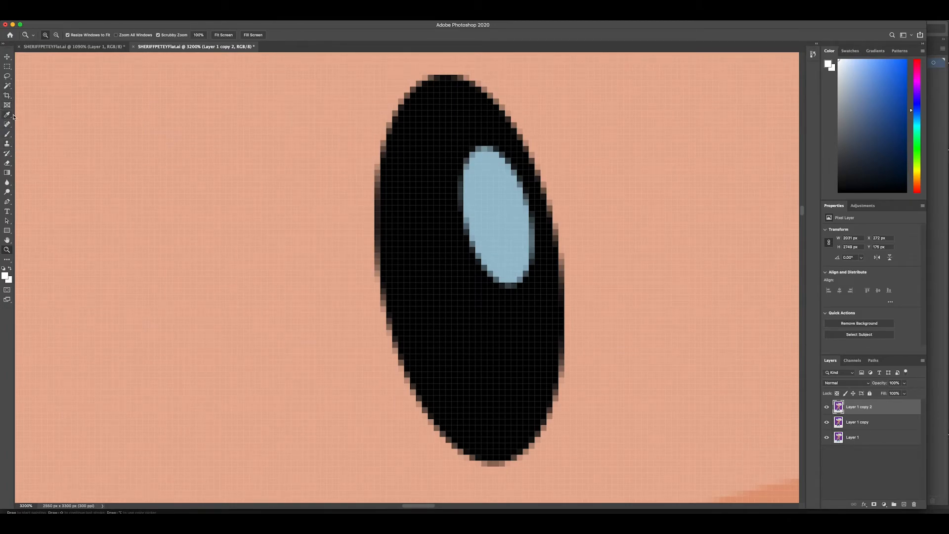
pyautogui.press('w')
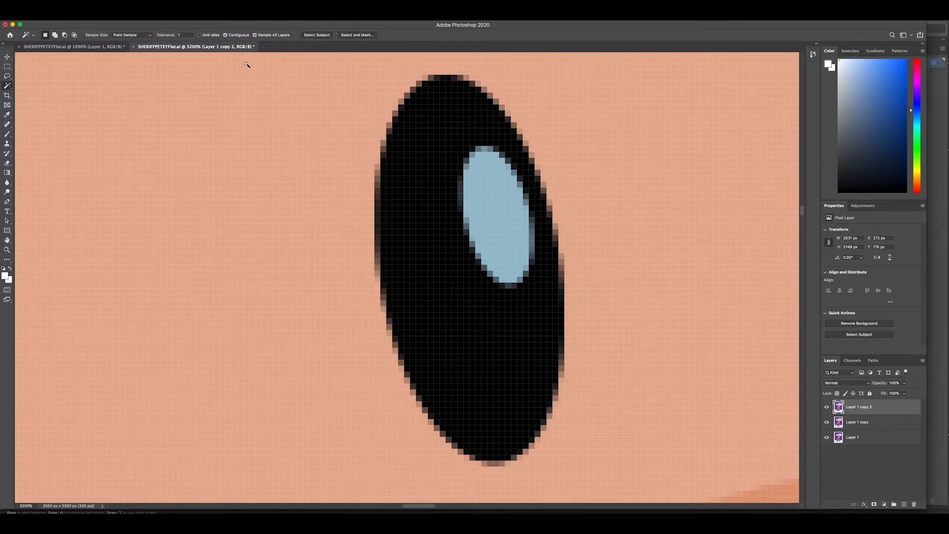
pyautogui.click(423, 137)
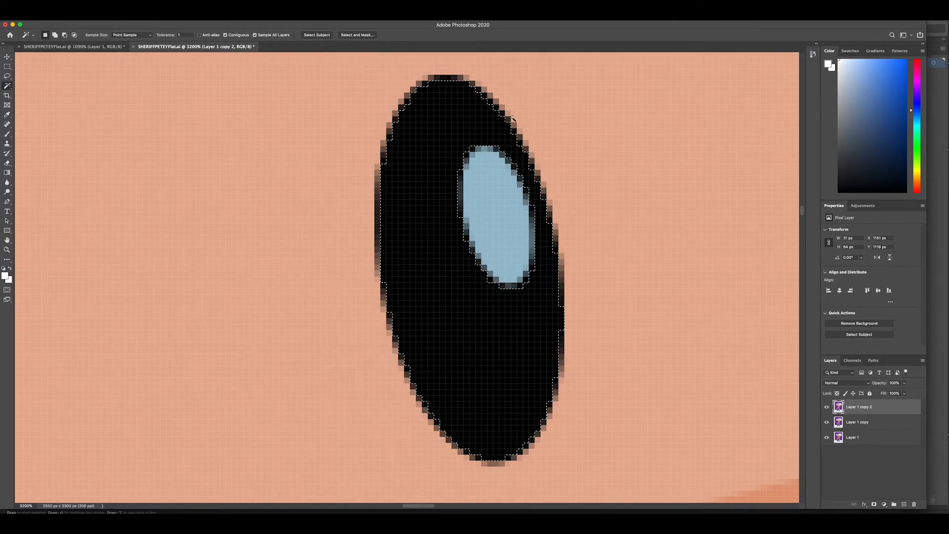
pyautogui.press('super+minus')
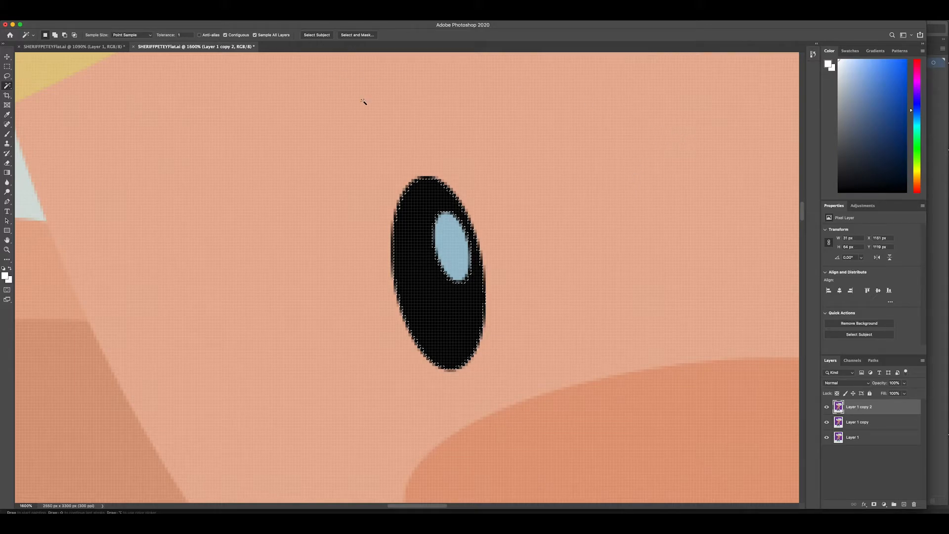
pyautogui.click(51, 48)
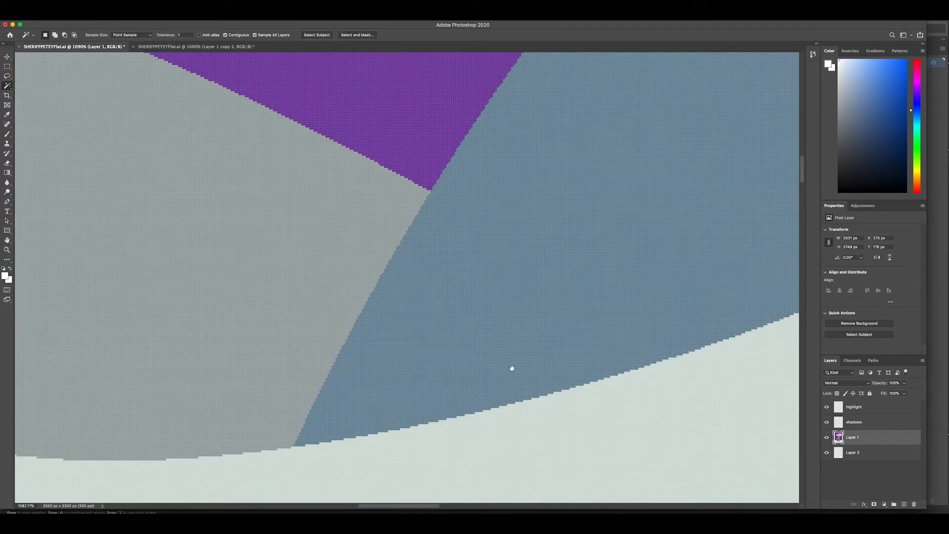
# Select the black areas of both of the character's eyes with the Magic Wand.
pyautogui.moveTo(508, 362); pyautogui.dragTo(422, 201)
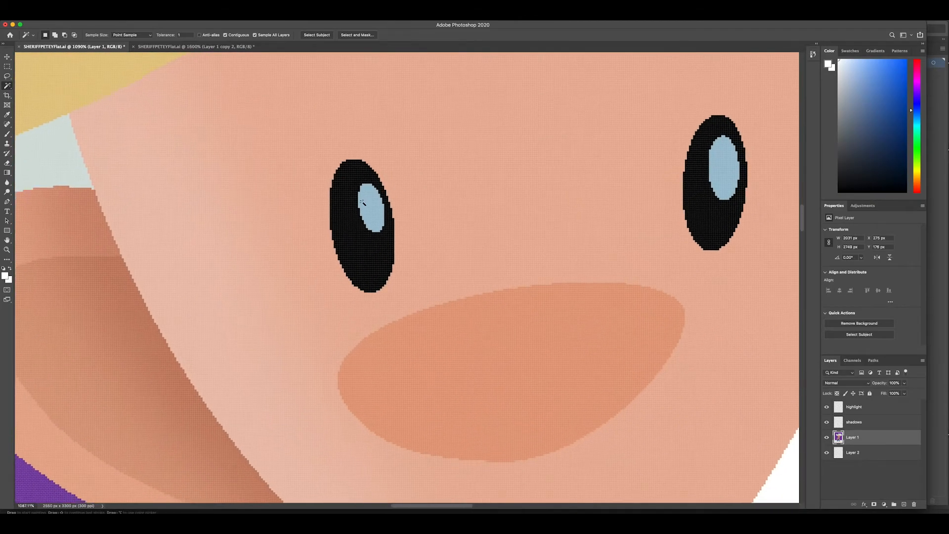
pyautogui.click(346, 175)
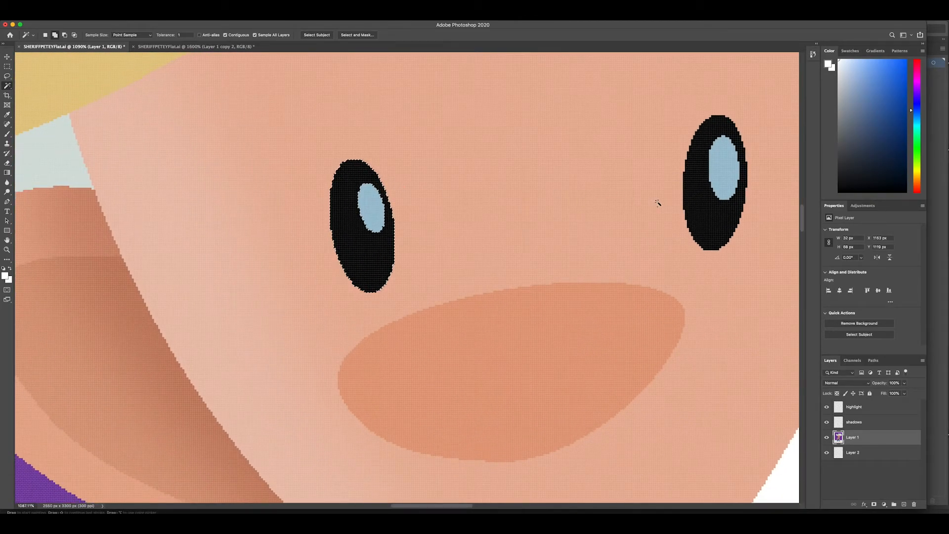
pyautogui.keyDown('shift'); pyautogui.click(690, 208); pyautogui.keyUp('shift')
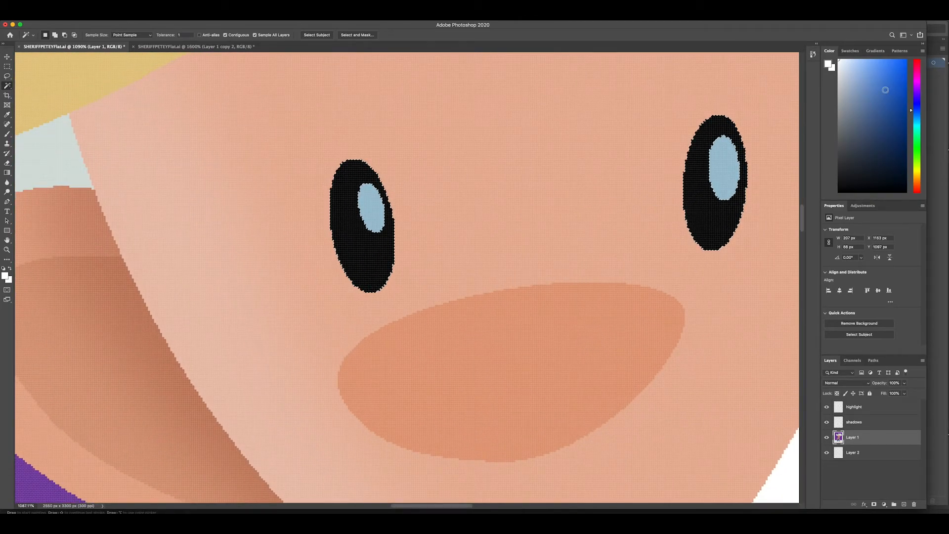
# Paint the selected black areas of both eyes blue on Layer 1 with the Brush at 100% opacity, and inspect the edges.
pyautogui.click(893, 70)
pyautogui.press('b')
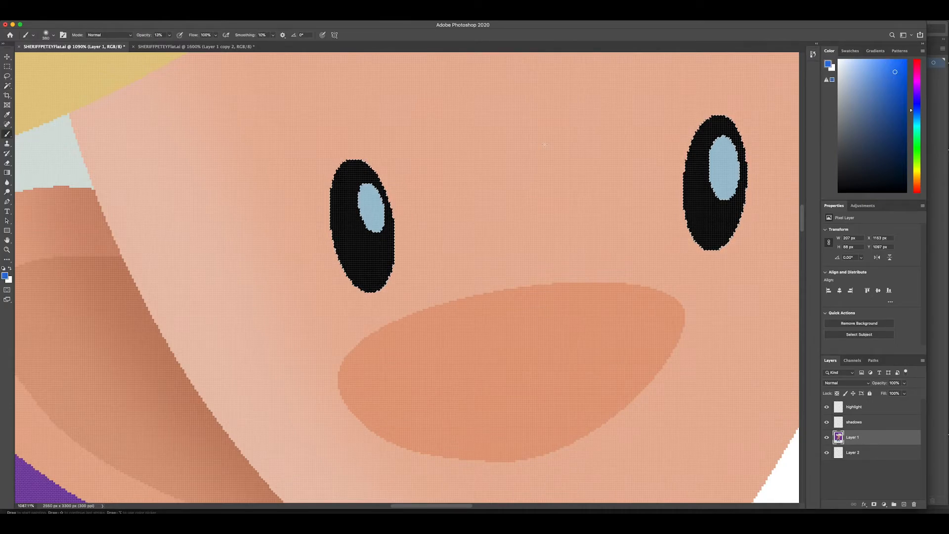
pyautogui.rightClick(545, 145)
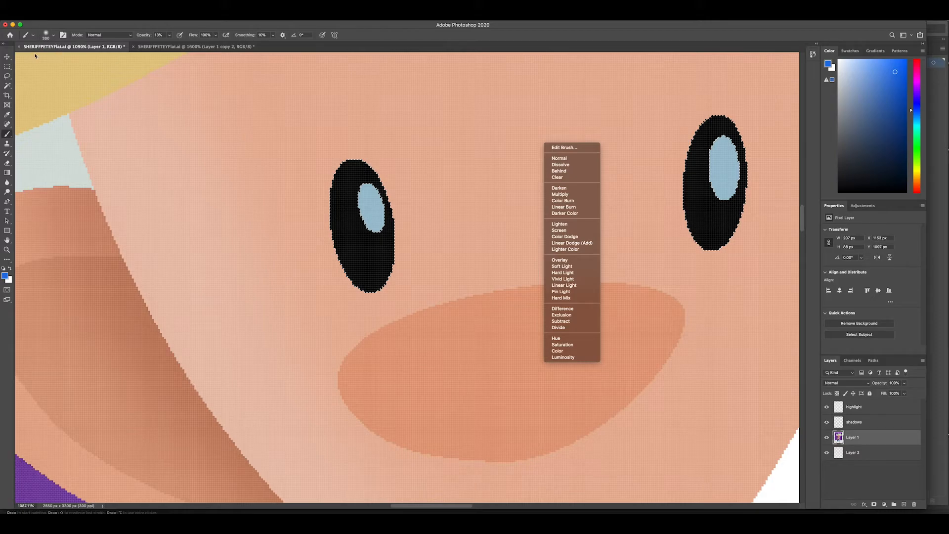
pyautogui.click(295, 203)
pyautogui.click(349, 203)
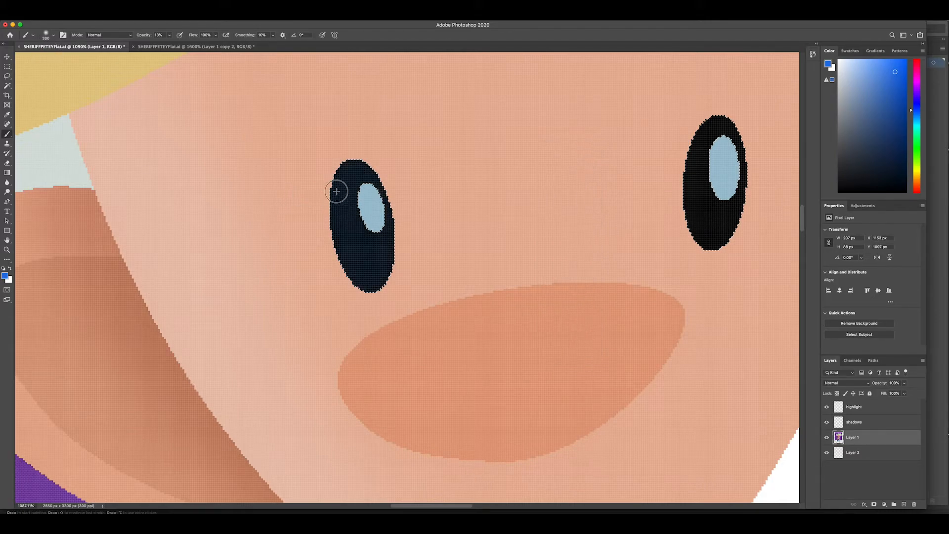
pyautogui.click(169, 36)
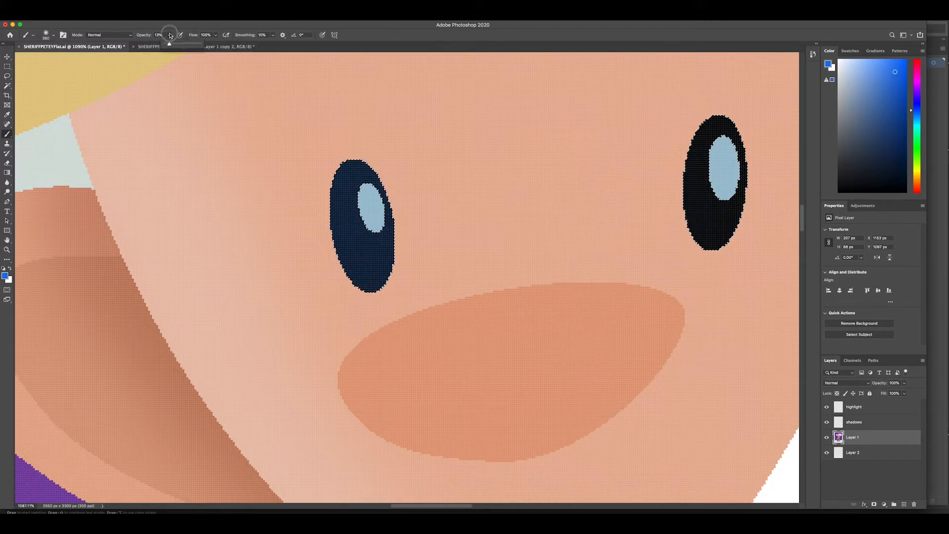
pyautogui.click(360, 165)
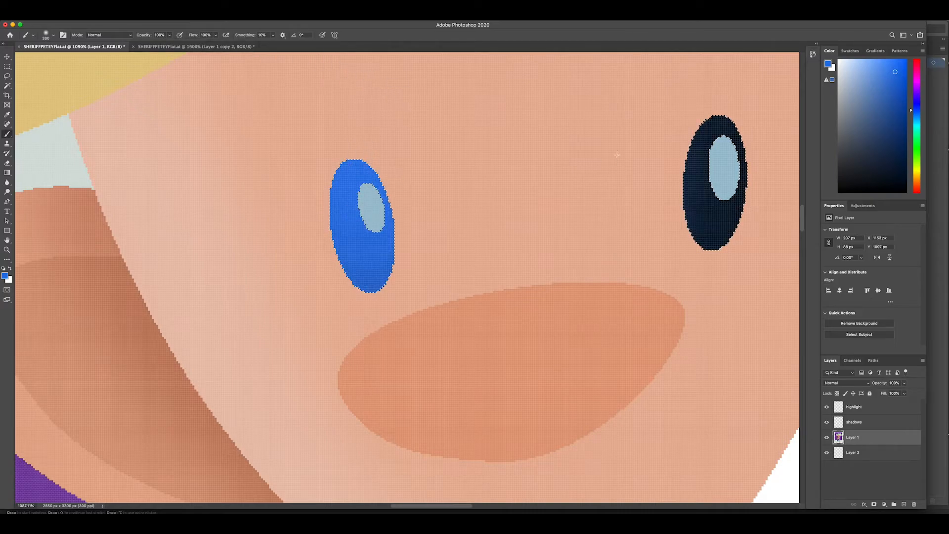
pyautogui.click(665, 248)
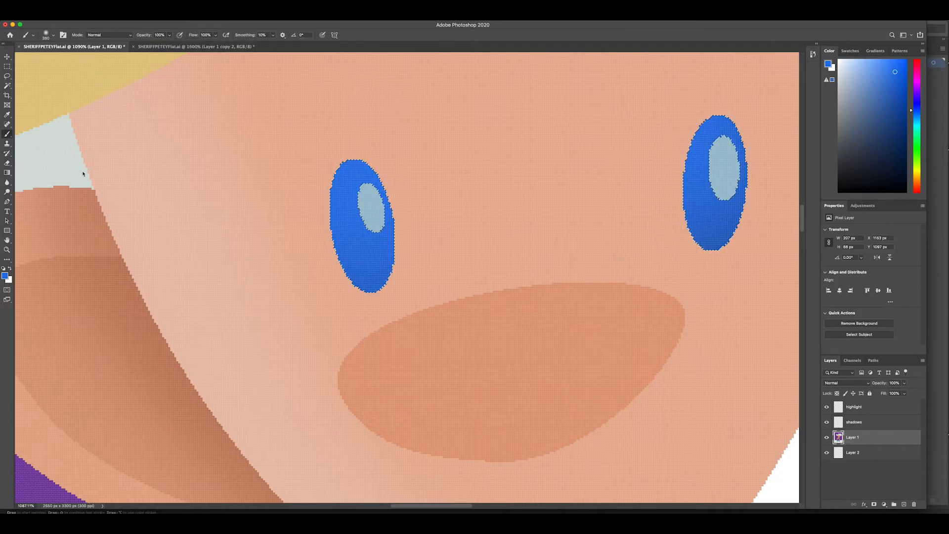
pyautogui.press('super+equal')
pyautogui.press('super+equal')
pyautogui.press('super+minus')
# Switch to the anti-aliased import and add the black area of the right-hand eye to the Magic Wand selection.
pyautogui.click(203, 46)
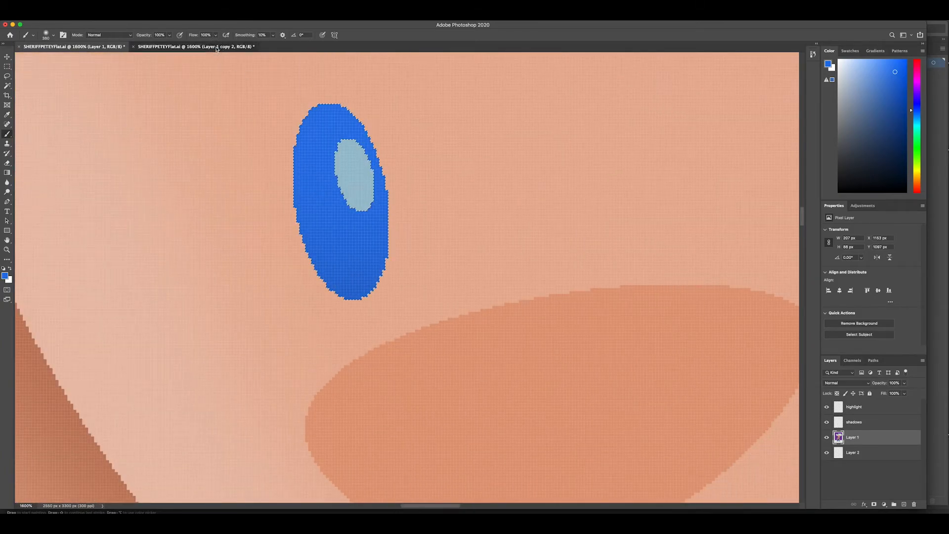
pyautogui.press('super+d')
pyautogui.press('super+minus')
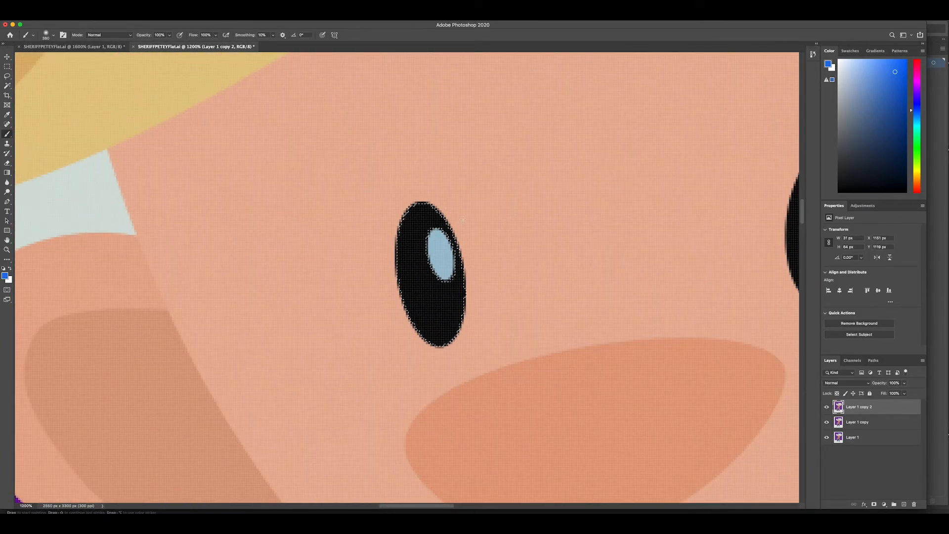
pyautogui.moveTo(475, 218); pyautogui.dragTo(328, 172)
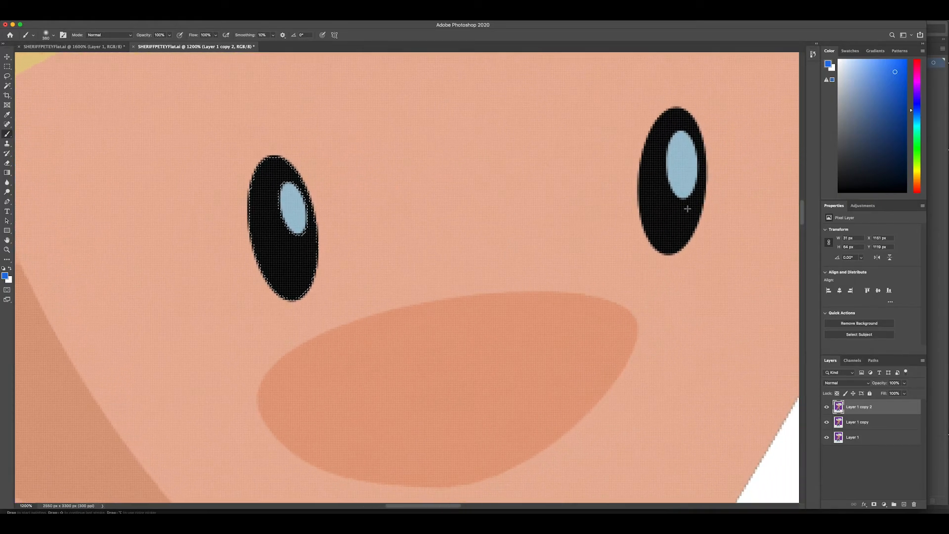
pyautogui.click(663, 214)
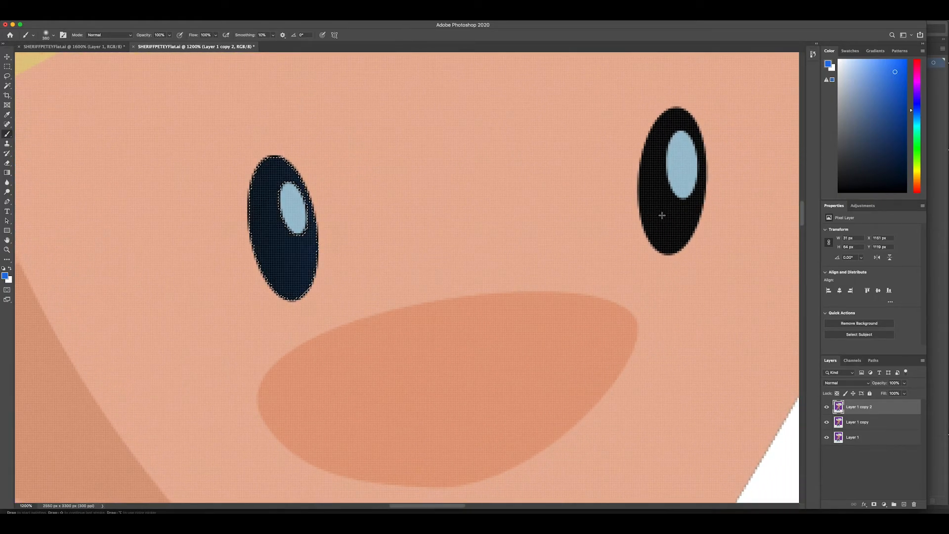
pyautogui.press('w')
pyautogui.keyDown('shift'); pyautogui.click(661, 216); pyautogui.keyUp('shift')
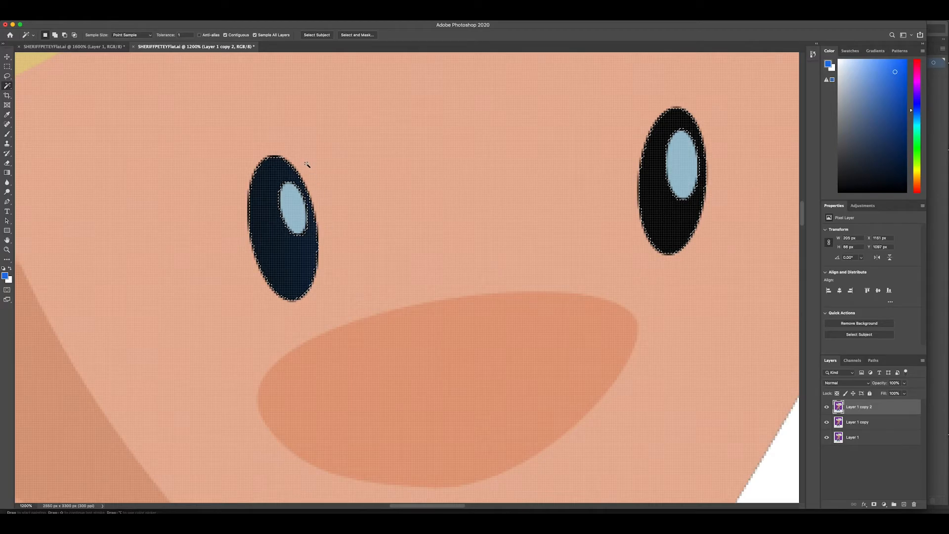
# Paint the selected areas of both eyes blue on Layer 1 copy 2 with the Brush, and deselect.
pyautogui.press('b')
pyautogui.click(422, 216)
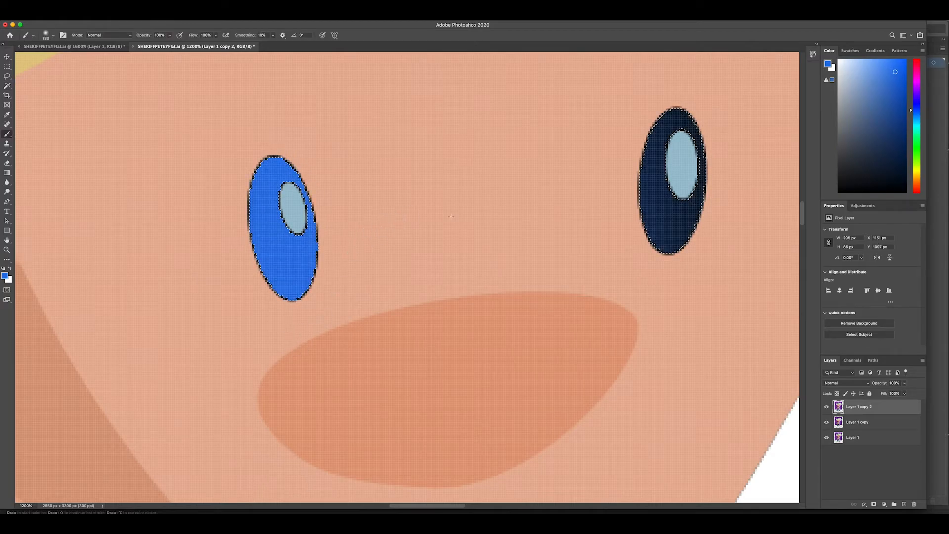
pyautogui.click(650, 153)
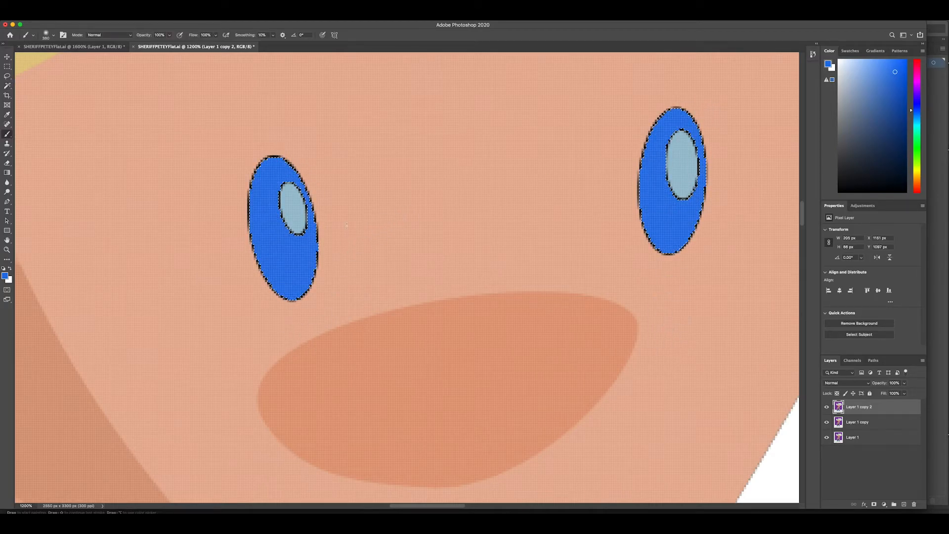
pyautogui.hotkey('ctrl', 'd')
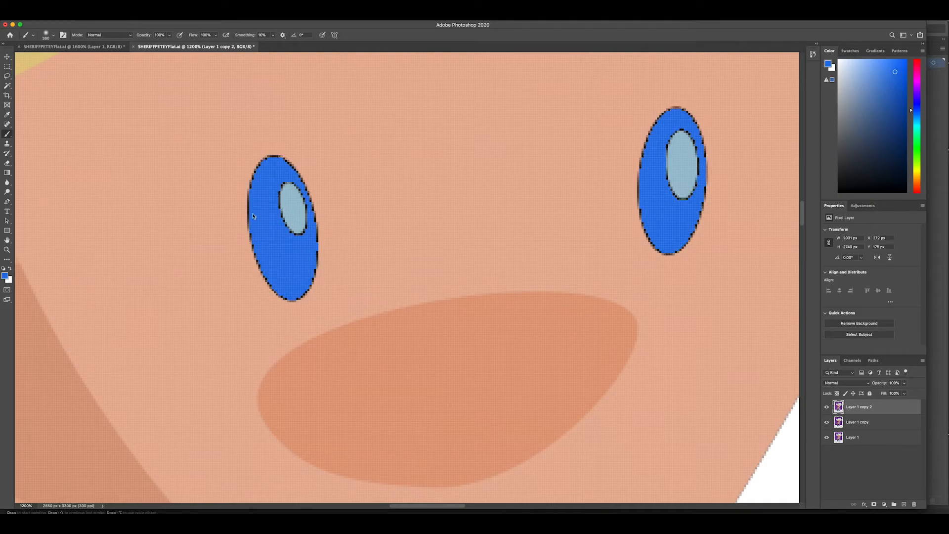
# Examine the edge pixels around the blue left-hand eye and duplicate Layer 1 copy 2.
pyautogui.press('super+equal')
pyautogui.press('super+equal')
pyautogui.press('super+equal')
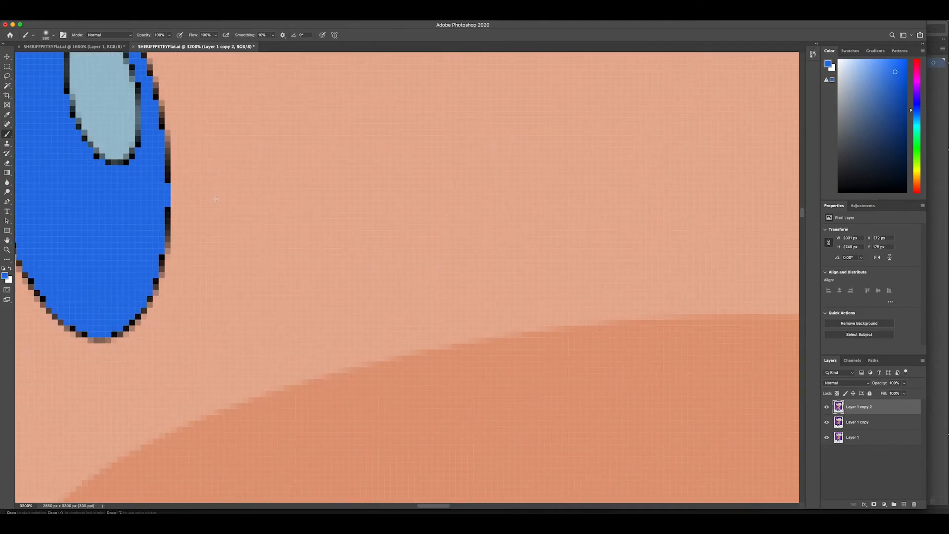
pyautogui.moveTo(286, 265)
pyautogui.mouseDown()
pyautogui.moveTo(284, 223)
pyautogui.moveTo(246, 220)
pyautogui.mouseUp()
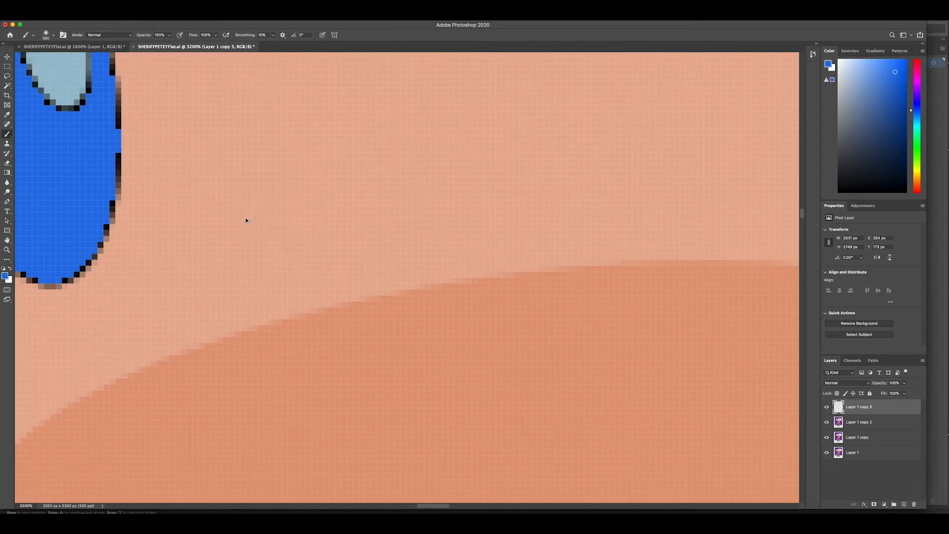
# Select the outer and inner areas of the left-hand ear on the new layer copy with the Magic Wand.
pyautogui.press('super+minus')
pyautogui.press('super+minus')
pyautogui.press('super+minus')
pyautogui.press('super+minus')
pyautogui.press('super+minus')
pyautogui.press('super+minus')
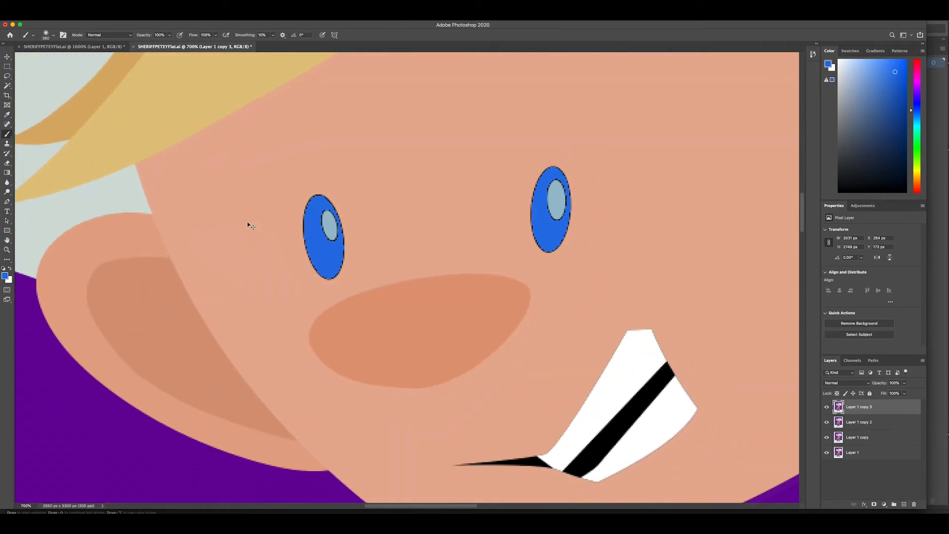
pyautogui.press('super+minus')
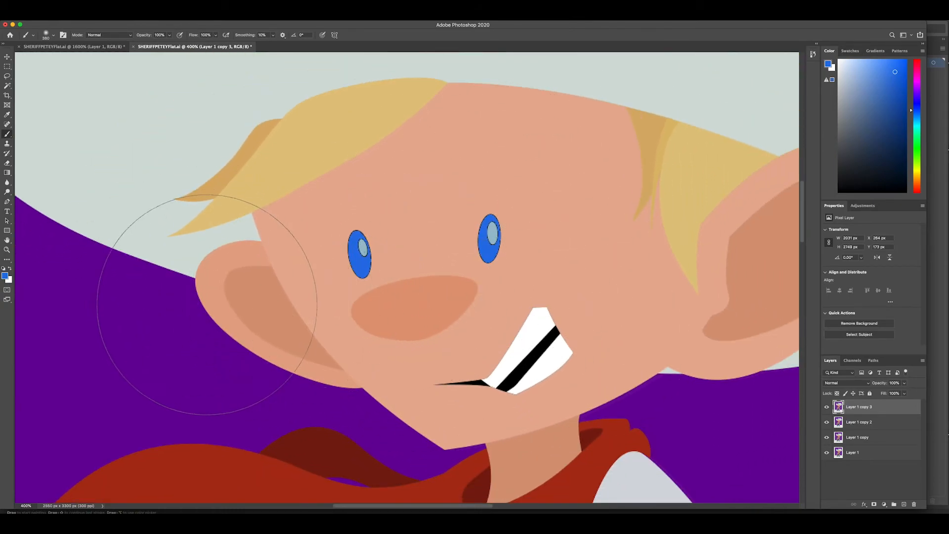
pyautogui.press('w')
pyautogui.click(251, 262)
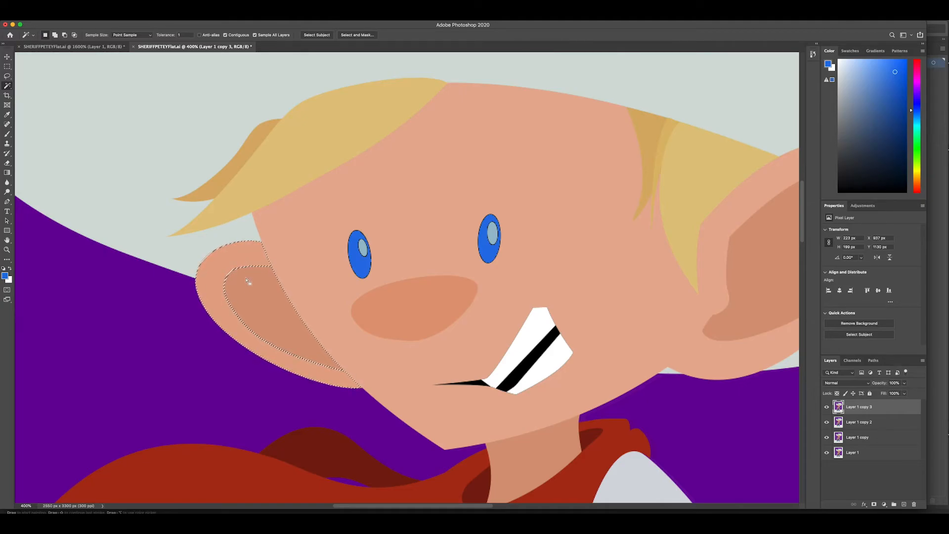
# Return to the aliased document, hide the highlight and shadows layers, and select the left-hand ear's inner and outer areas with the Magic Wand.
pyautogui.click(74, 47)
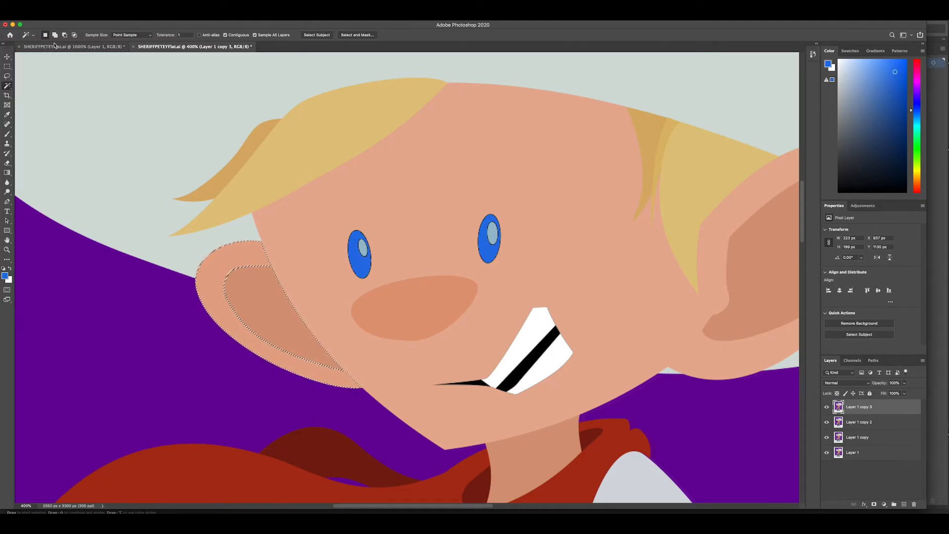
pyautogui.moveTo(121, 311); pyautogui.dragTo(505, 209)
pyautogui.click(371, 219)
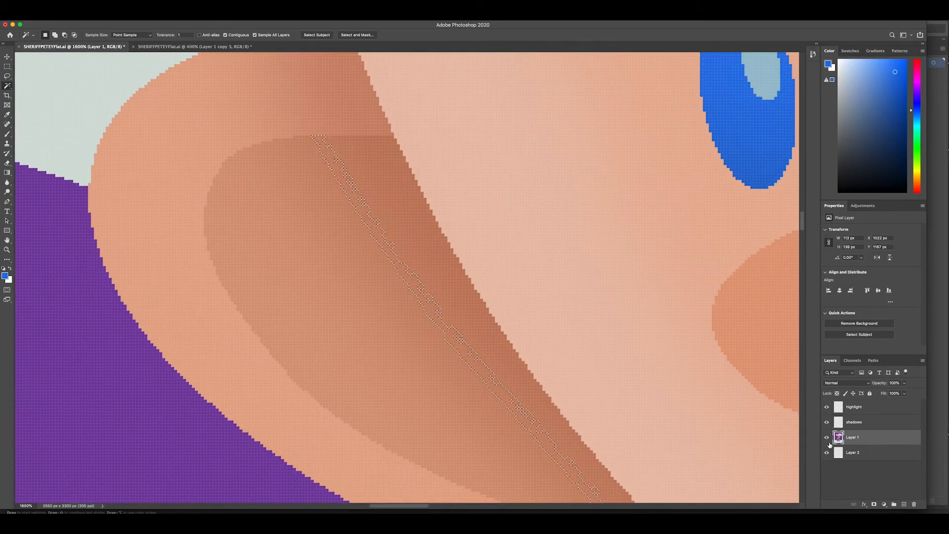
pyautogui.click(826, 421)
pyautogui.click(826, 406)
pyautogui.click(362, 261)
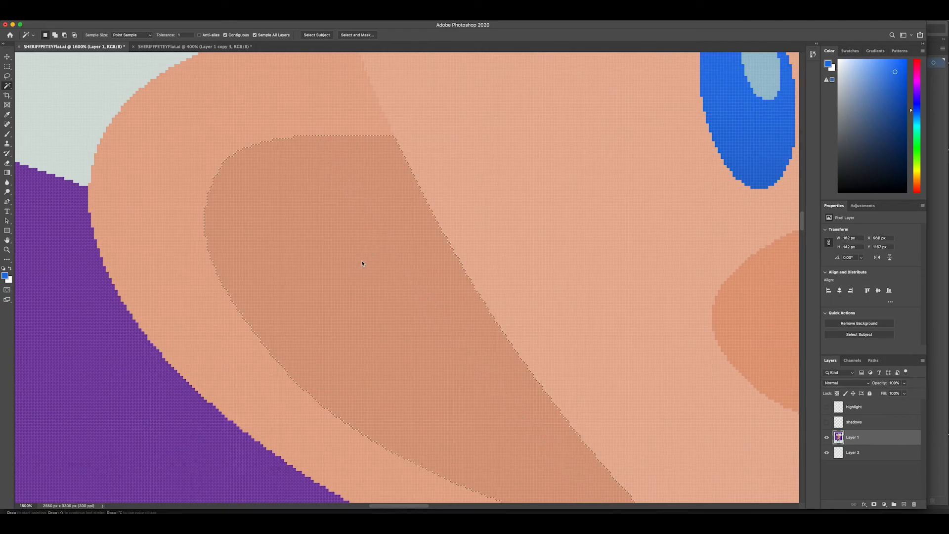
pyautogui.click(297, 119)
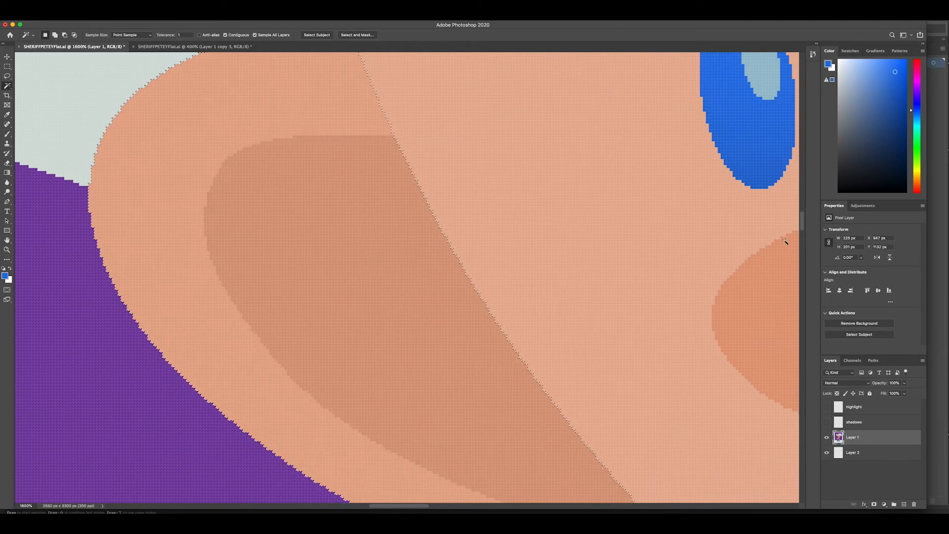
# In the anti-aliased import, examine the left-hand ear's edge pixels and reselect its outer and inner areas with the Magic Wand.
pyautogui.click(220, 47)
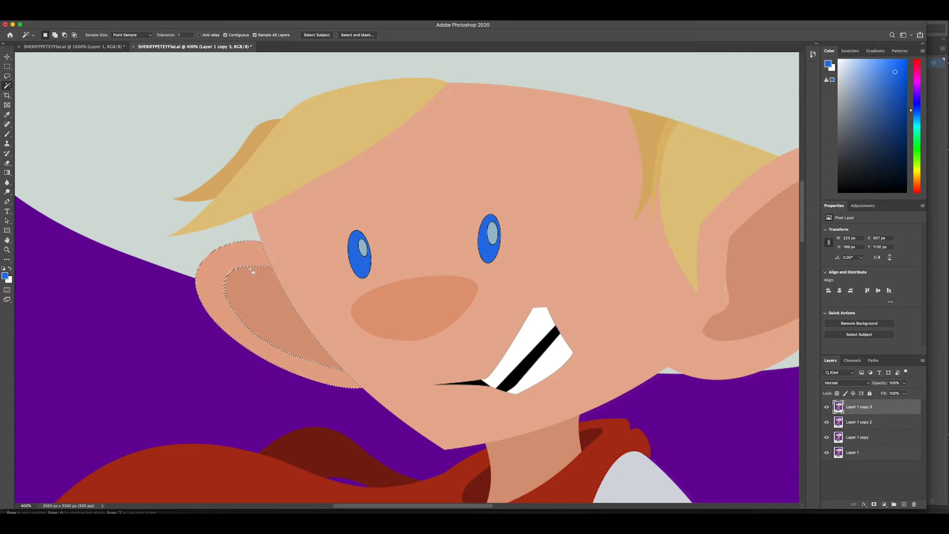
pyautogui.press('super+d')
pyautogui.press('z')
pyautogui.moveTo(237, 230); pyautogui.dragTo(309, 281)
pyautogui.moveTo(354, 316); pyautogui.dragTo(282, 143)
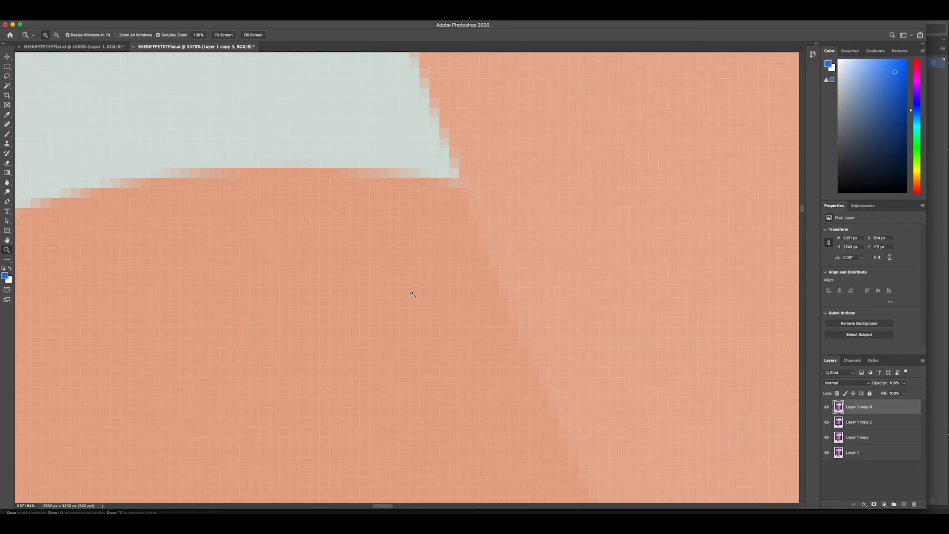
pyautogui.moveTo(411, 290); pyautogui.dragTo(351, 168)
pyautogui.press('w')
pyautogui.click(437, 420)
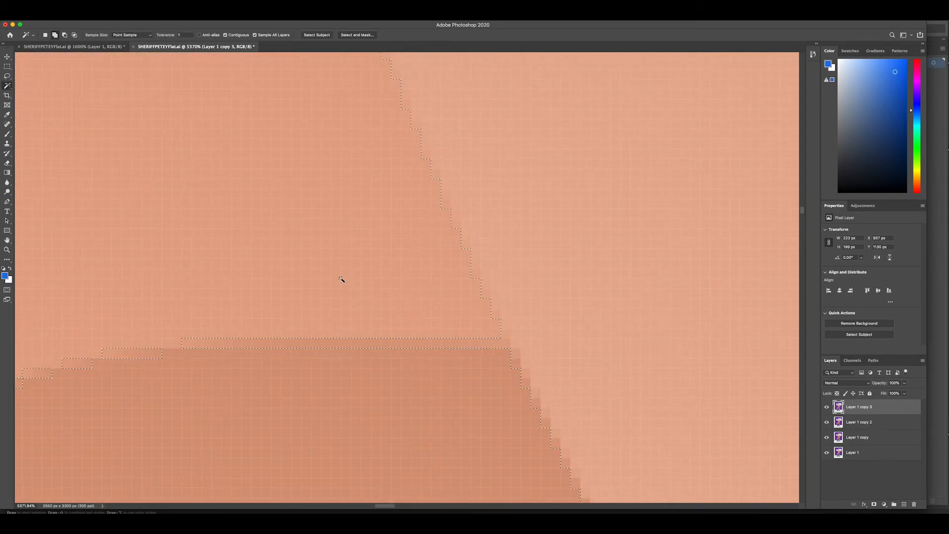
pyautogui.press('super+minus')
pyautogui.press('super+minus')
pyautogui.press('super+minus')
pyautogui.press('super+minus')
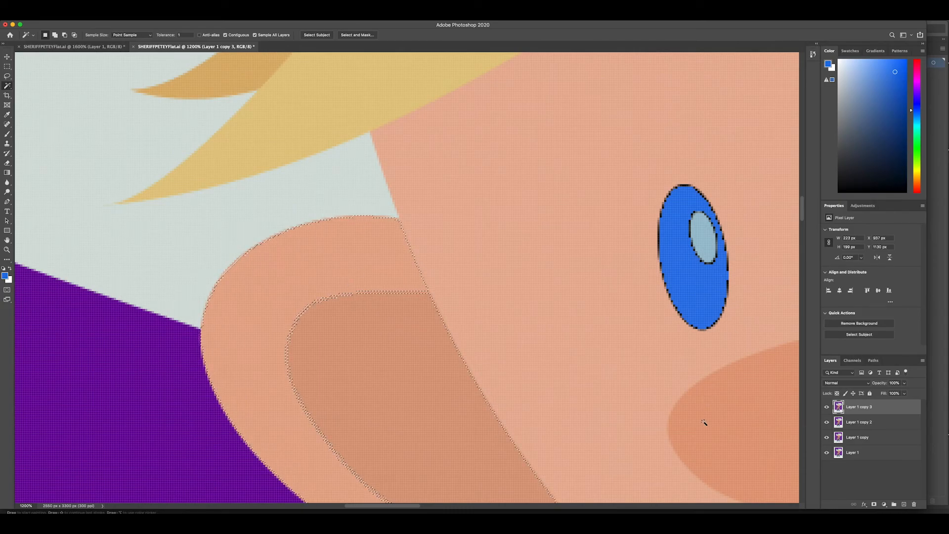
# Hide the three layers below Layer 1 copy 3, and delete the selected ear areas to examine the leftover edge pixels.
pyautogui.moveTo(826, 423); pyautogui.dragTo(827, 454)
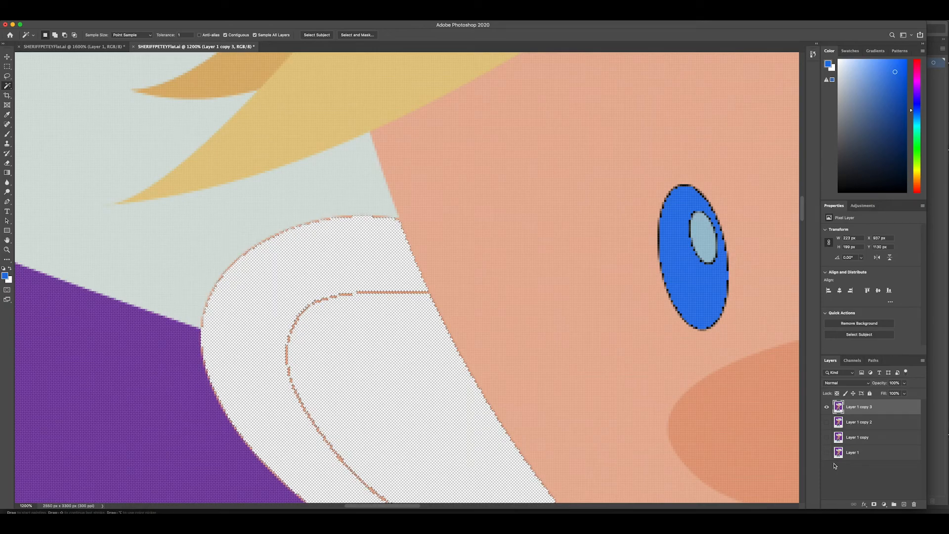
pyautogui.press('super+equal')
pyautogui.press('super+equal')
pyautogui.press('super+equal')
pyautogui.press('super+equal')
pyautogui.press('super+equal')
pyautogui.press('super+minus')
pyautogui.press('super+minus')
pyautogui.press('super+minus')
pyautogui.press('super+minus')
pyautogui.press('super+minus')
pyautogui.press('super+minus')
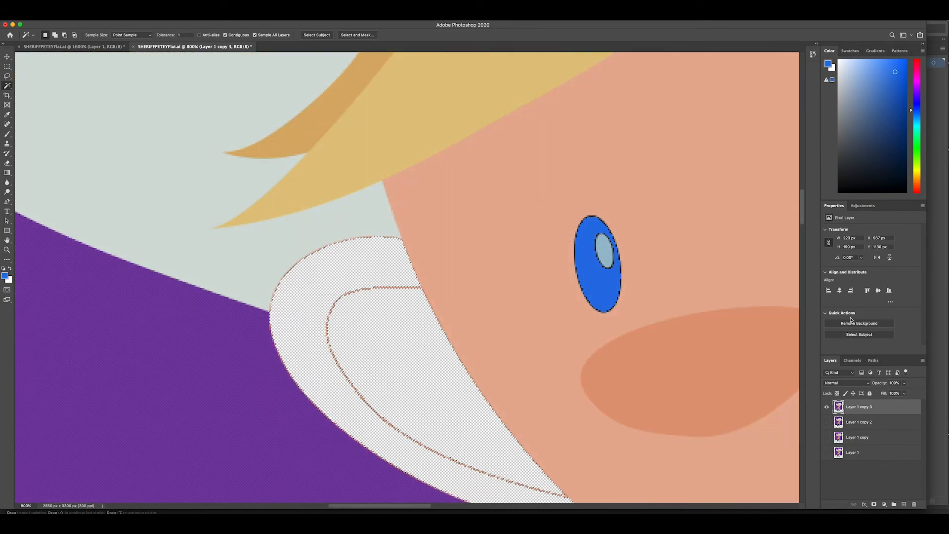
# Restore the deleted ear areas and try shading them with a soft black brush at 0% hardness.
pyautogui.moveTo(725, 295); pyautogui.dragTo(669, 220)
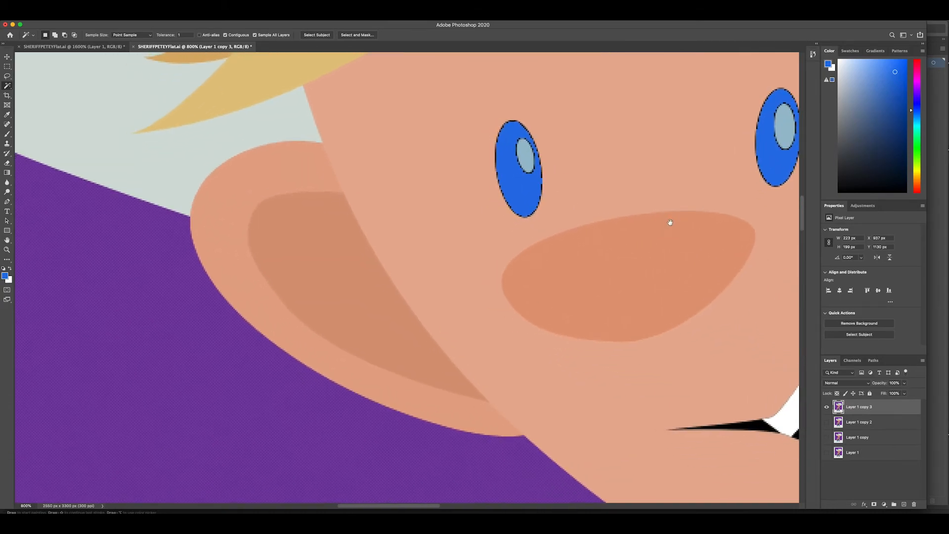
pyautogui.click(445, 206)
pyautogui.press('b')
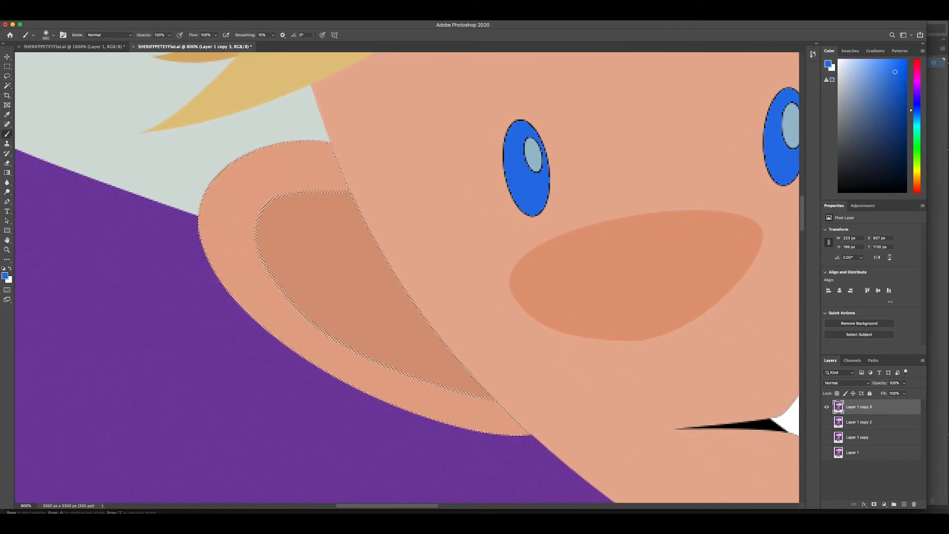
pyautogui.press('d')
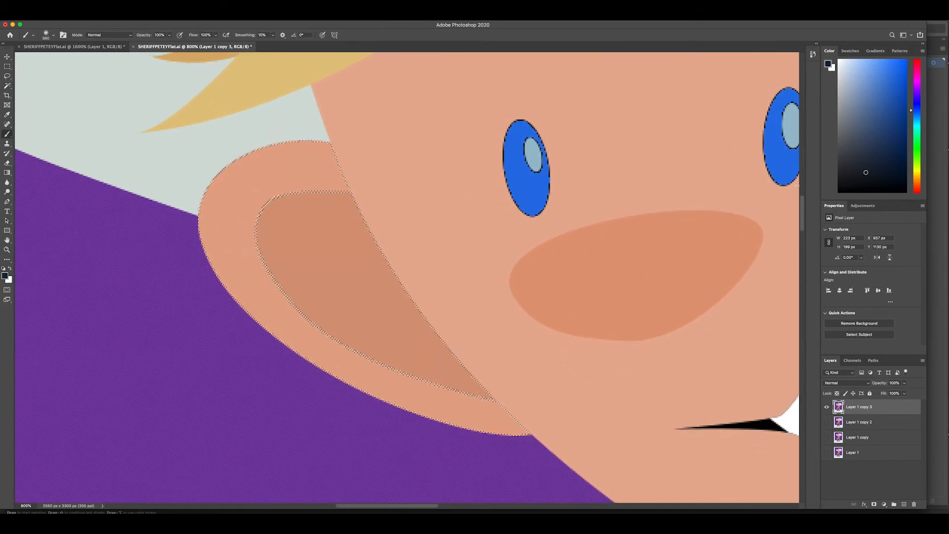
pyautogui.rightClick(423, 190)
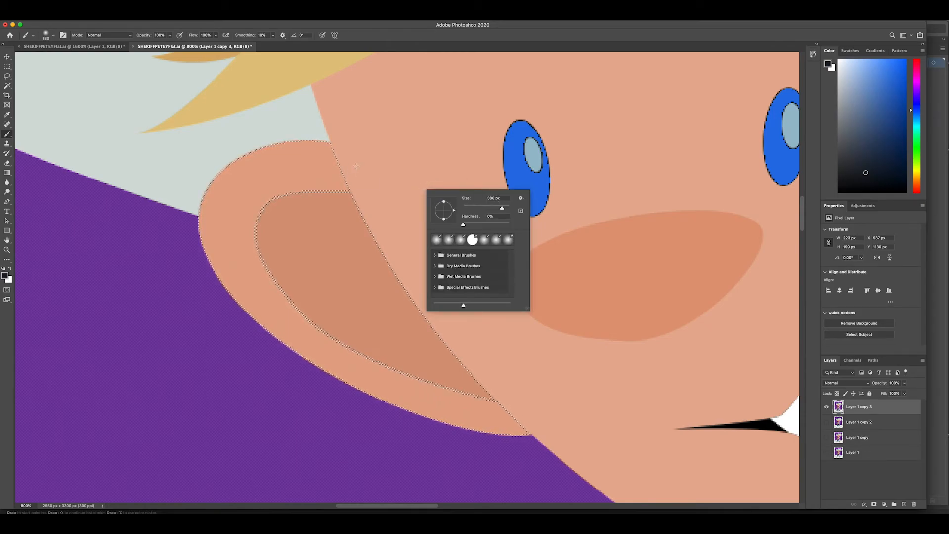
pyautogui.click(339, 142)
pyautogui.hotkey('ctrl', 'z')
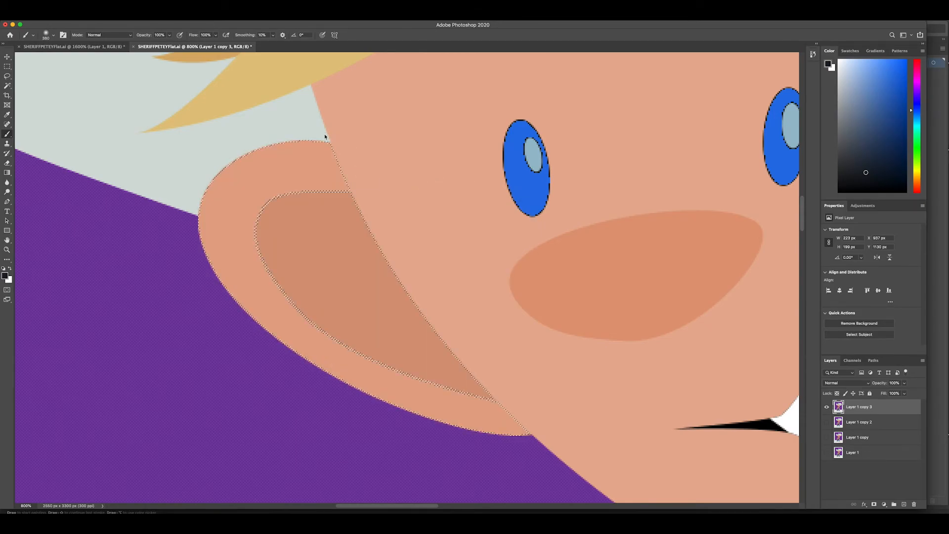
# Sample the ear's skin color, choose a darker brown, and brush soft shading inside the selected ear areas beside the face.
pyautogui.keyDown('alt'); pyautogui.click(371, 315); pyautogui.keyUp('alt')
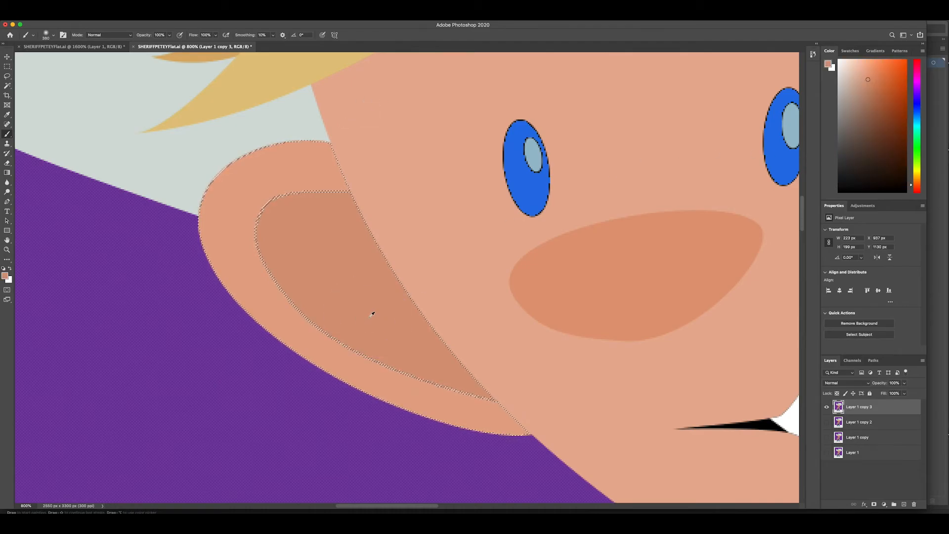
pyautogui.click(877, 127)
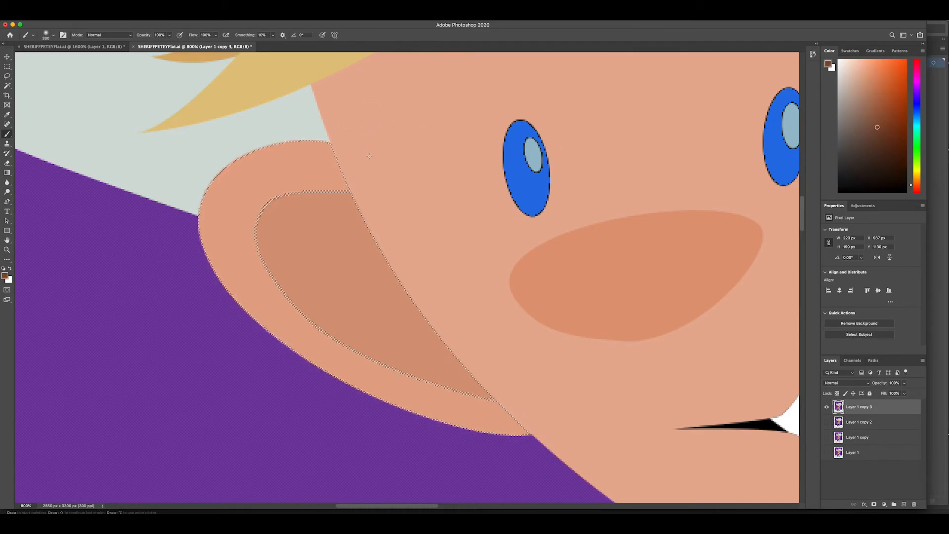
pyautogui.click(341, 142)
pyautogui.press('super+z')
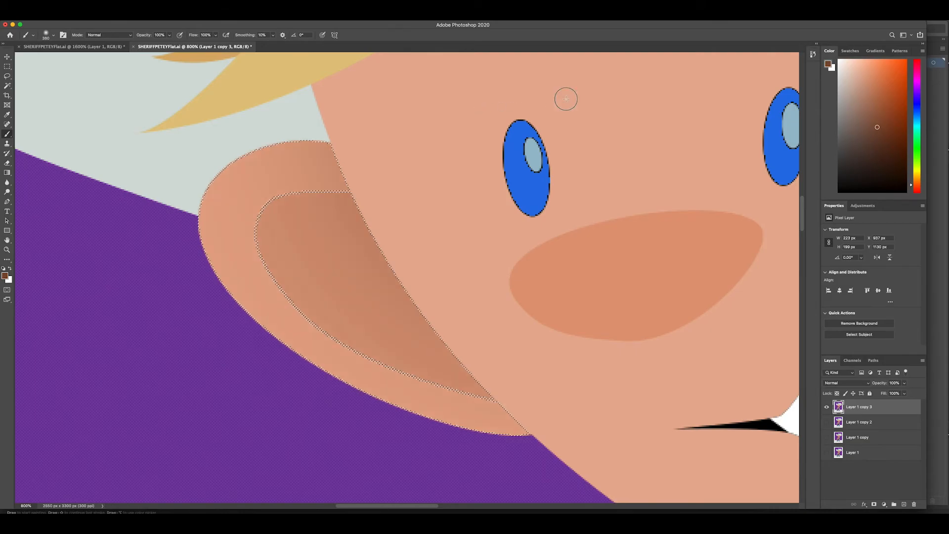
# Clear the ear selection, examine the edge pixels around the brushed shading, and undo the shading.
pyautogui.press('super+d')
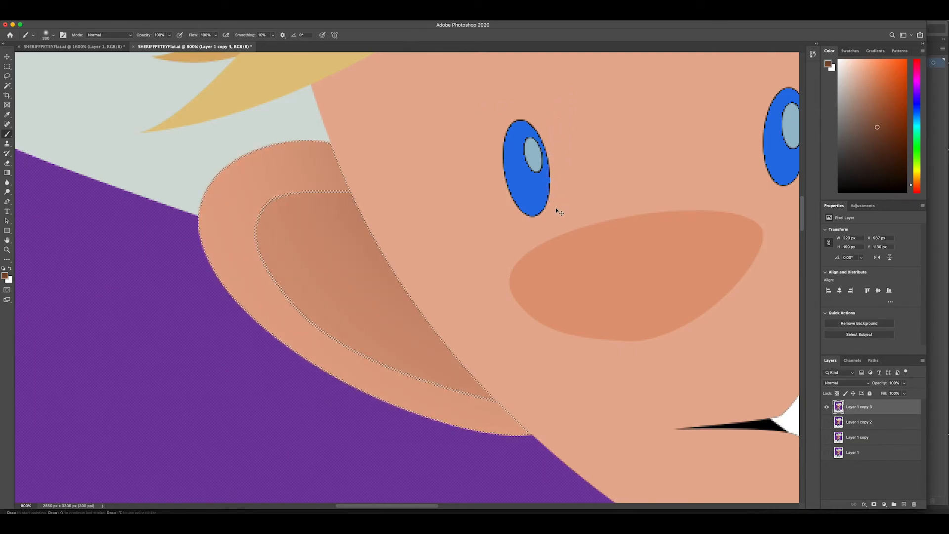
pyautogui.scroll(5, 380, 237)
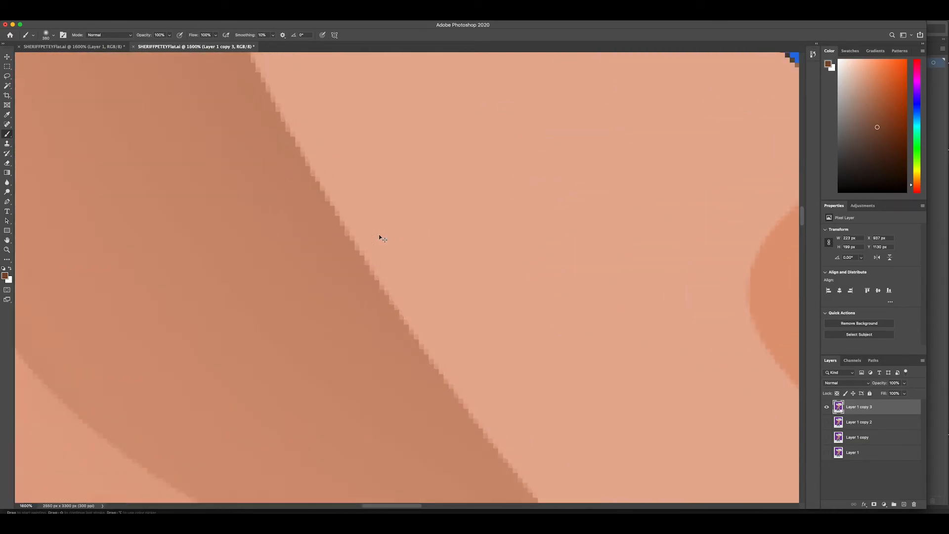
pyautogui.moveTo(193, 128); pyautogui.dragTo(361, 262)
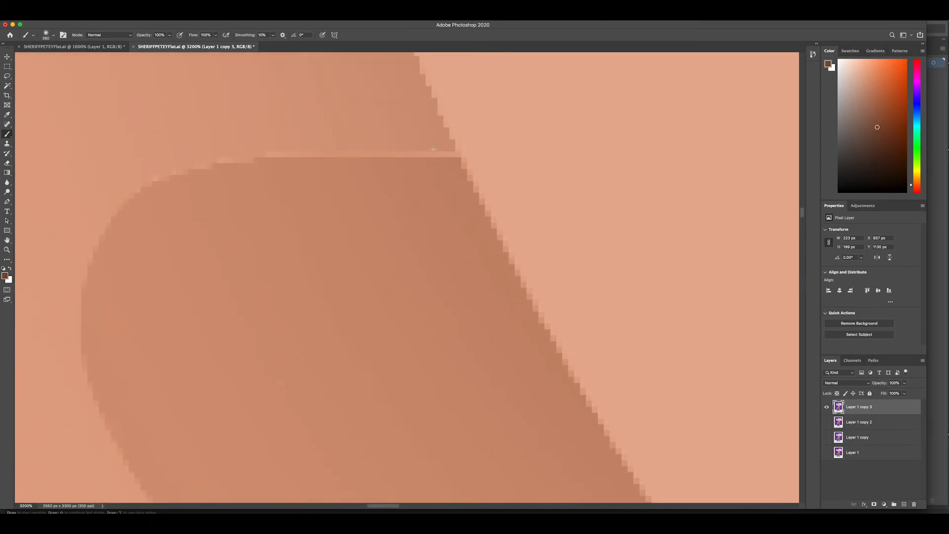
pyautogui.scroll(-5, 325, 213)
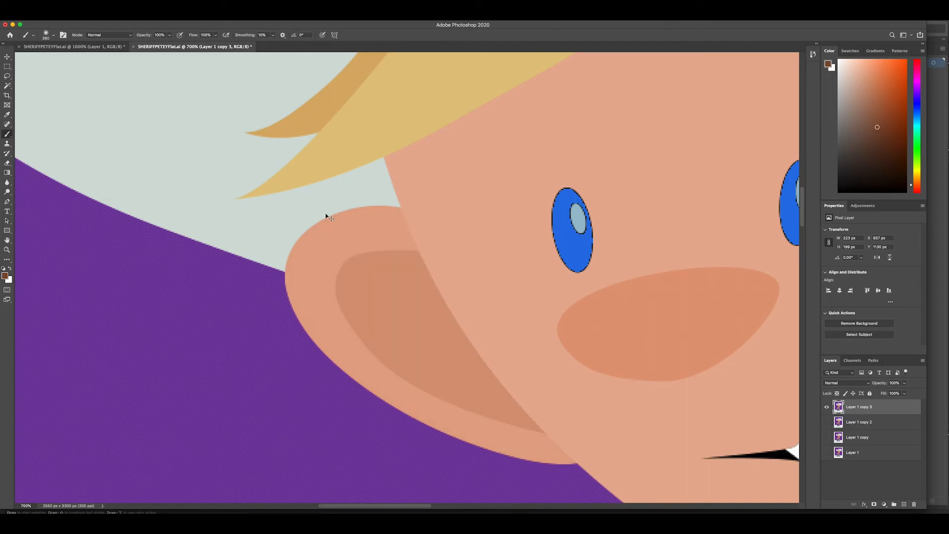
pyautogui.scroll(-10, 468, 211)
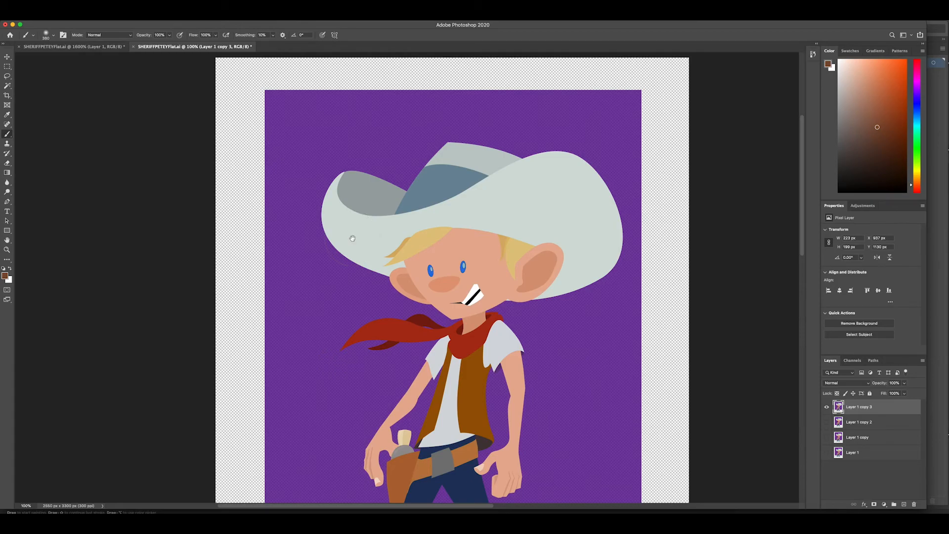
pyautogui.scroll(-2, 375, 228)
pyautogui.scroll(-2, 376, 228)
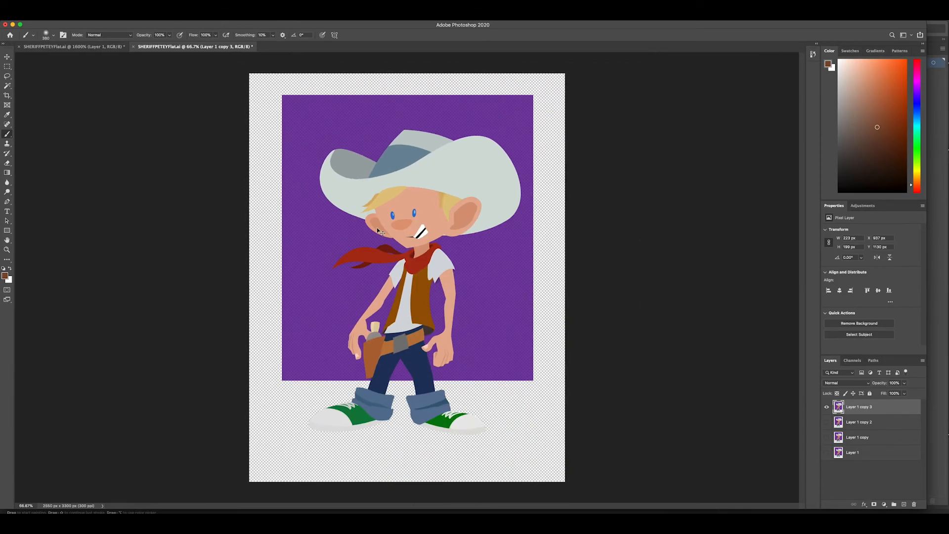
pyautogui.scroll(1, 377, 228)
# Start saving a copy of the document on the computer in the Assig4 folder, with JPEG as the format.
pyautogui.click(57, 16)
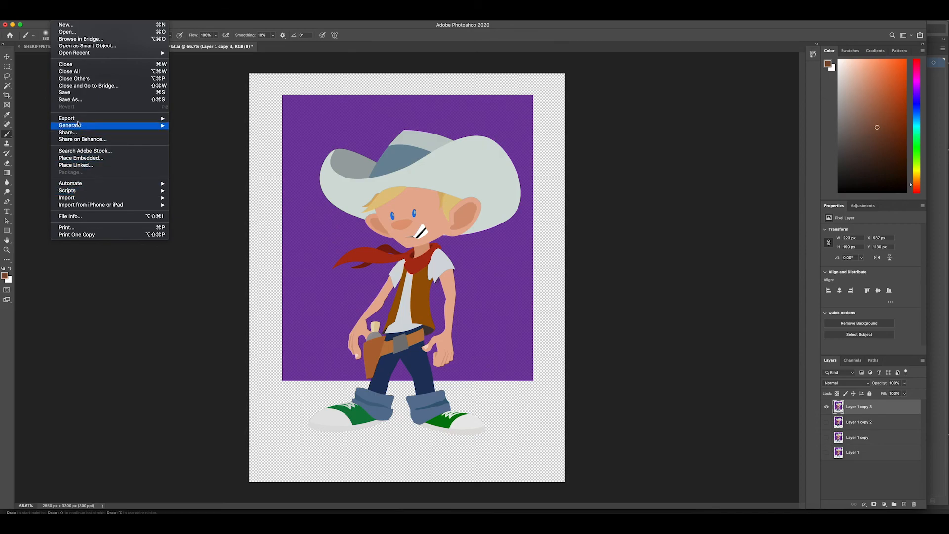
pyautogui.click(79, 102)
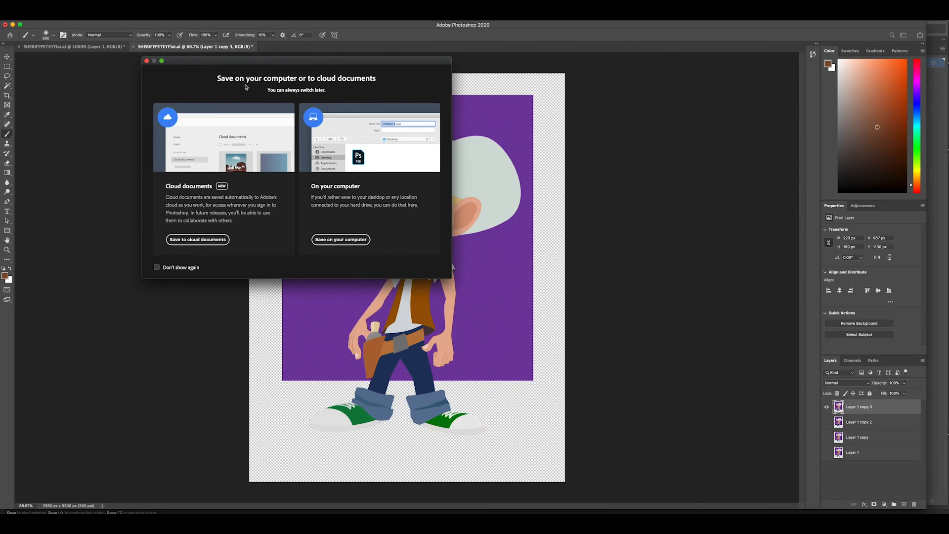
pyautogui.click(340, 239)
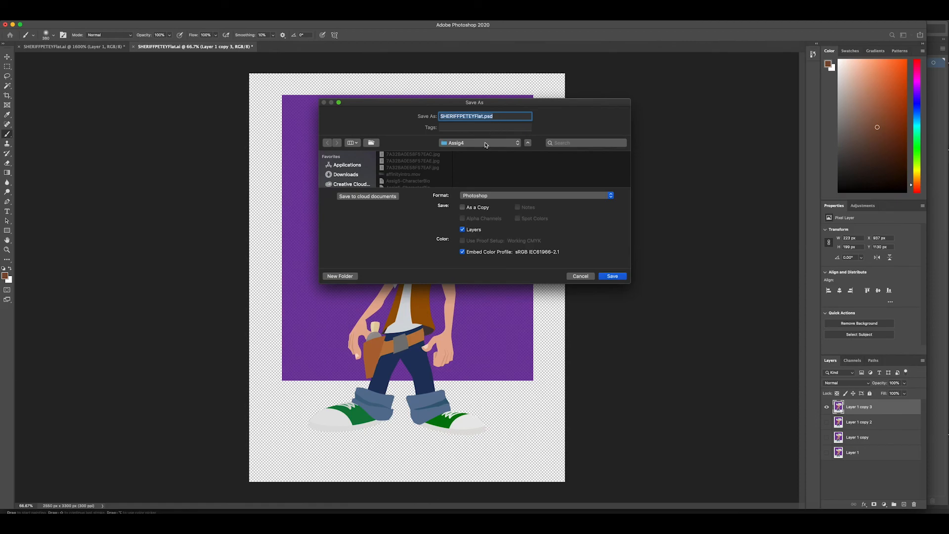
pyautogui.click(476, 197)
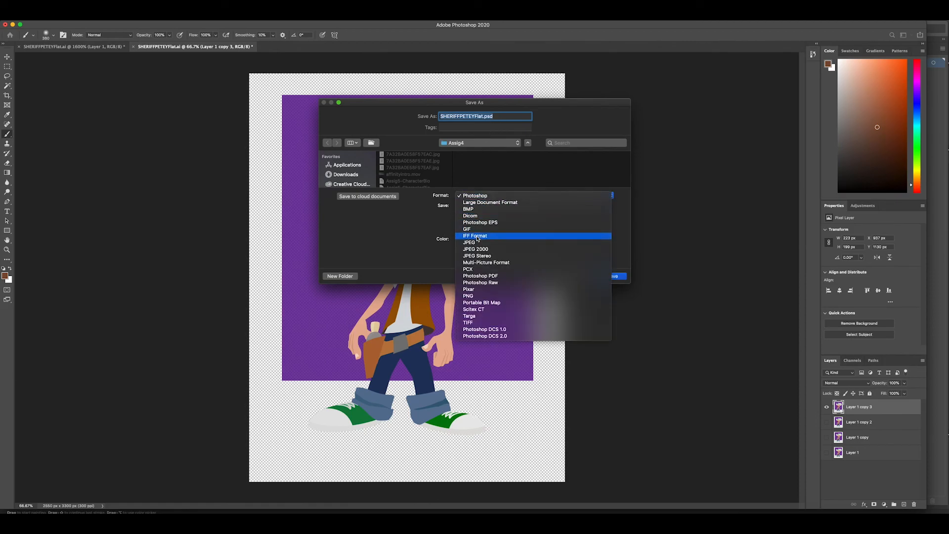
pyautogui.press('Escape')
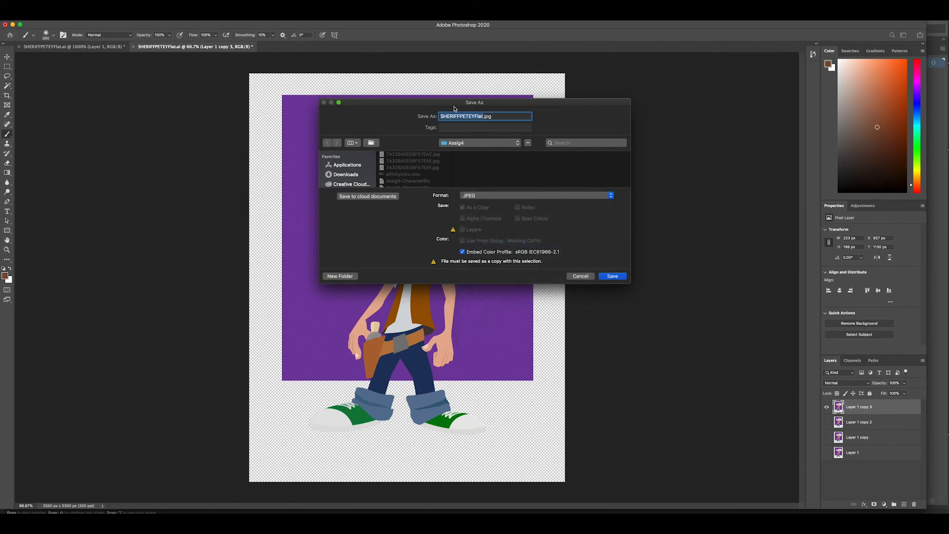
# Name the JPEG copy with the surname followed by _proj4, and save it at quality 8 (High).
pyautogui.moveTo(425, 102); pyautogui.dragTo(377, 91)
pyautogui.moveTo(435, 90); pyautogui.dragTo(487, 76)
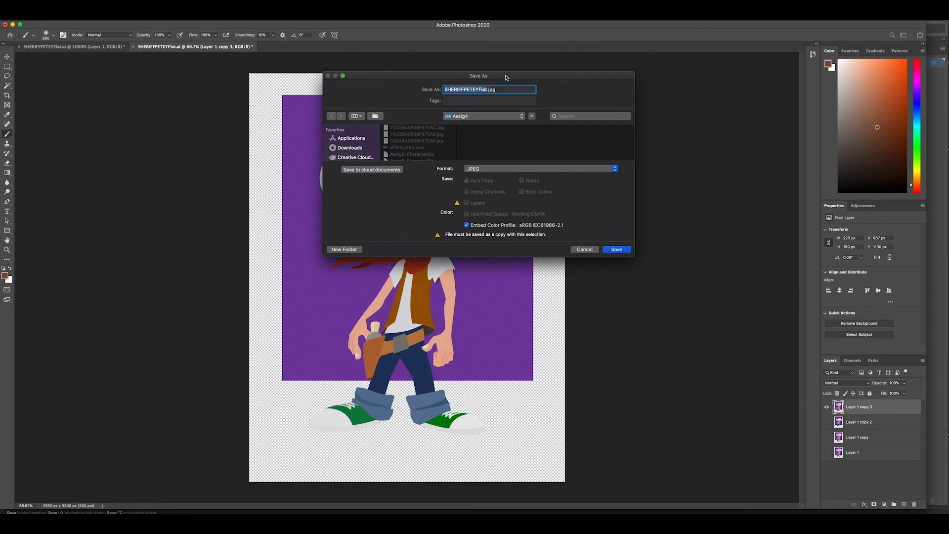
pyautogui.moveTo(509, 76); pyautogui.dragTo(504, 76)
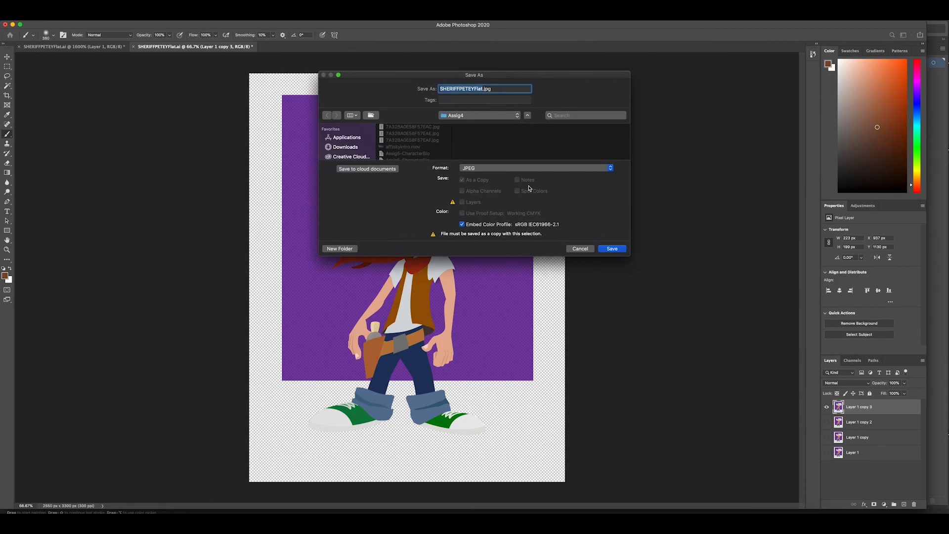
pyautogui.write('stanley_proj4')
pyautogui.press('Return')
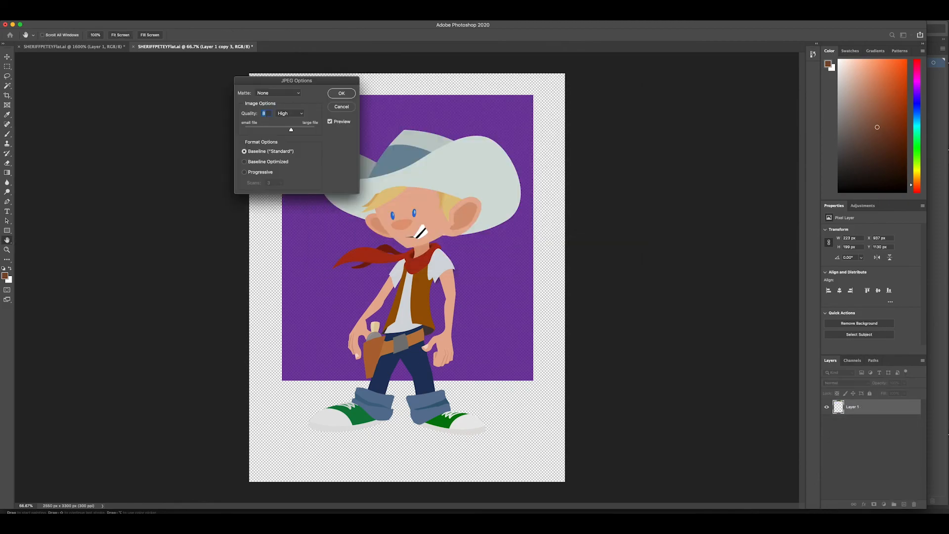
pyautogui.moveTo(291, 130)
pyautogui.mouseDown()
pyautogui.moveTo(311, 129)
pyautogui.moveTo(292, 130)
pyautogui.mouseUp()
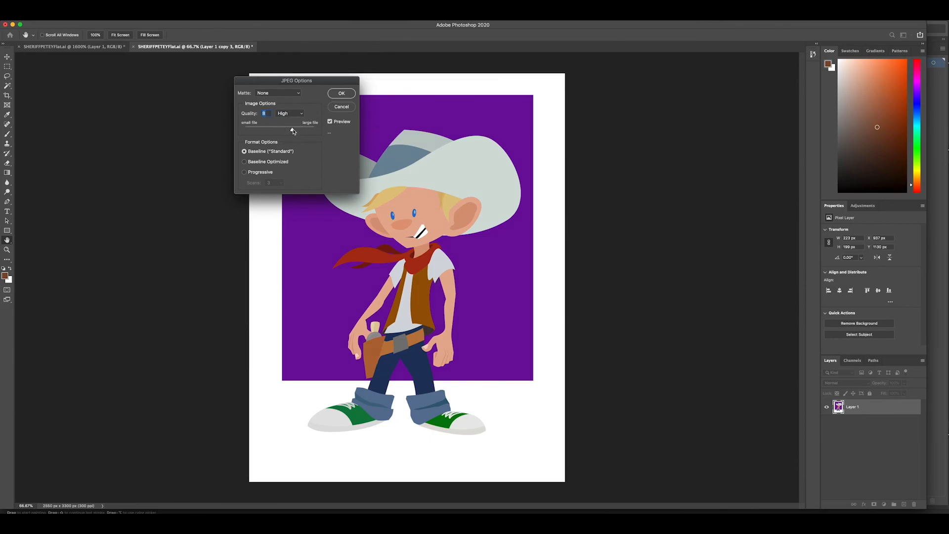
pyautogui.click(342, 93)
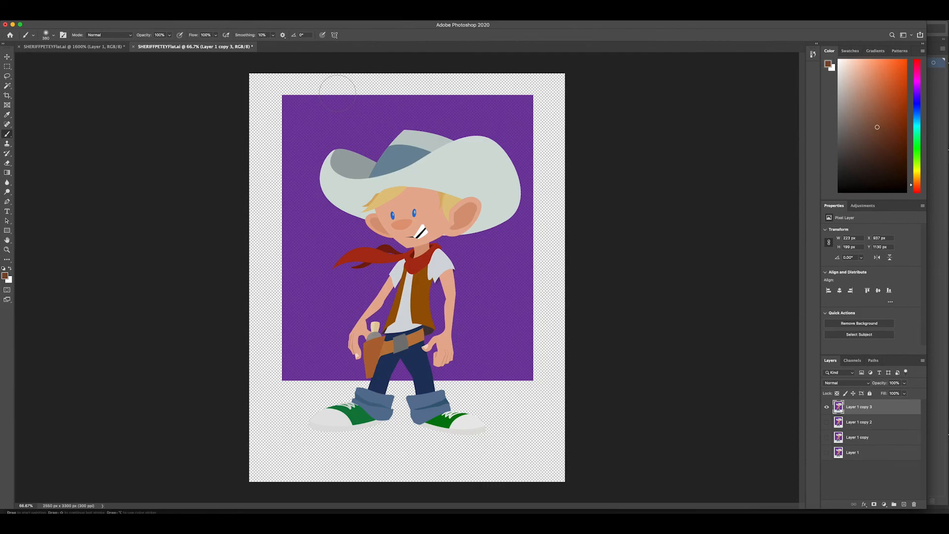